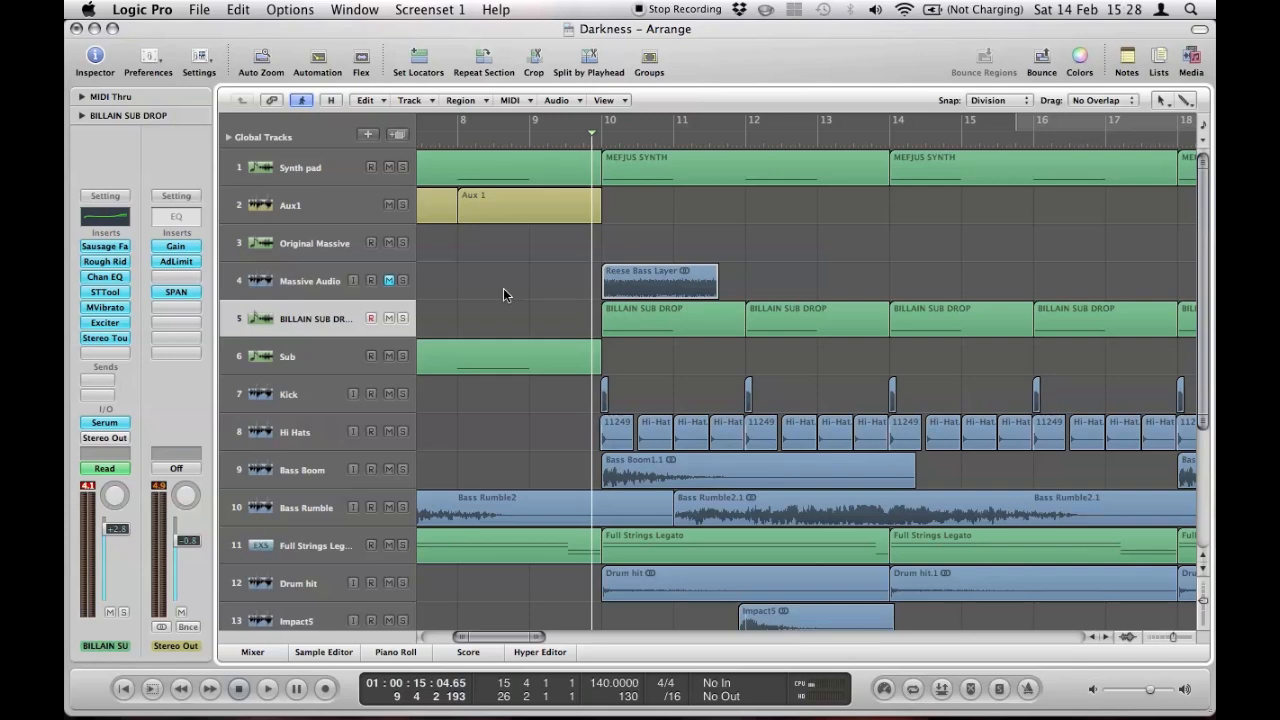
- Solo the BILLAIN SUB DROP track and audition it around bar 10 and again from bar 17
click(403, 318)
key(space)
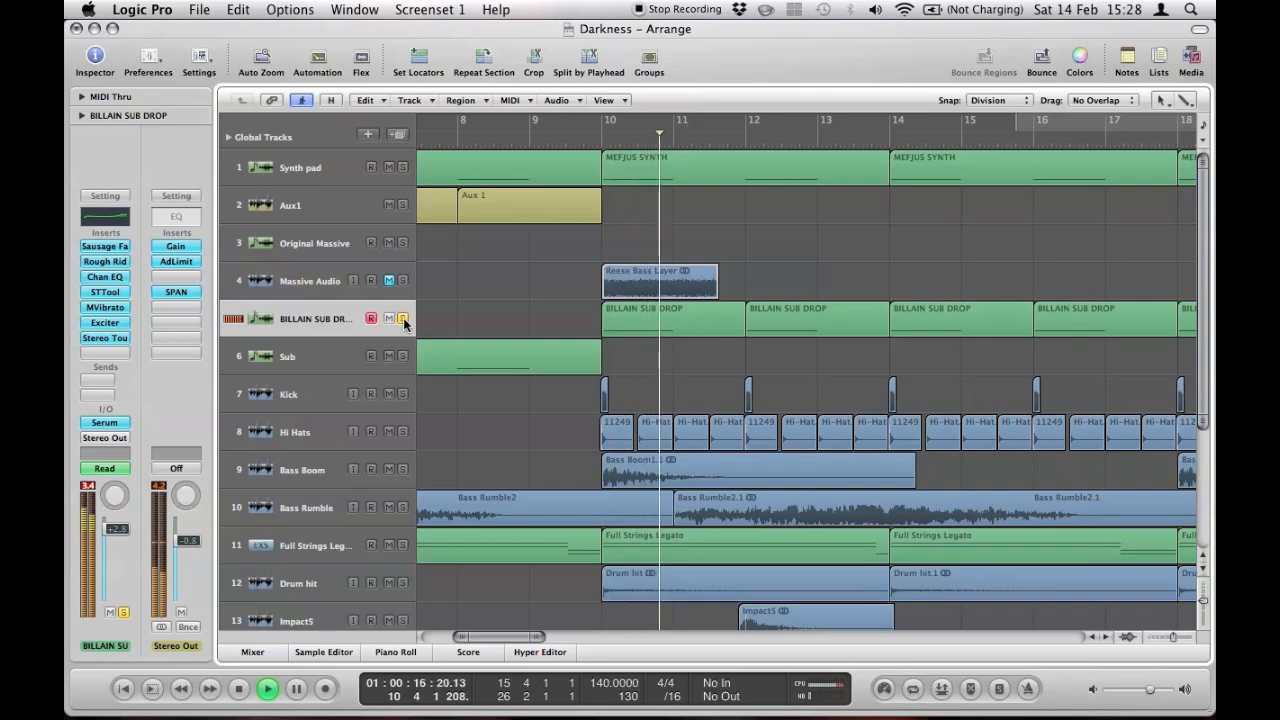
key(space)
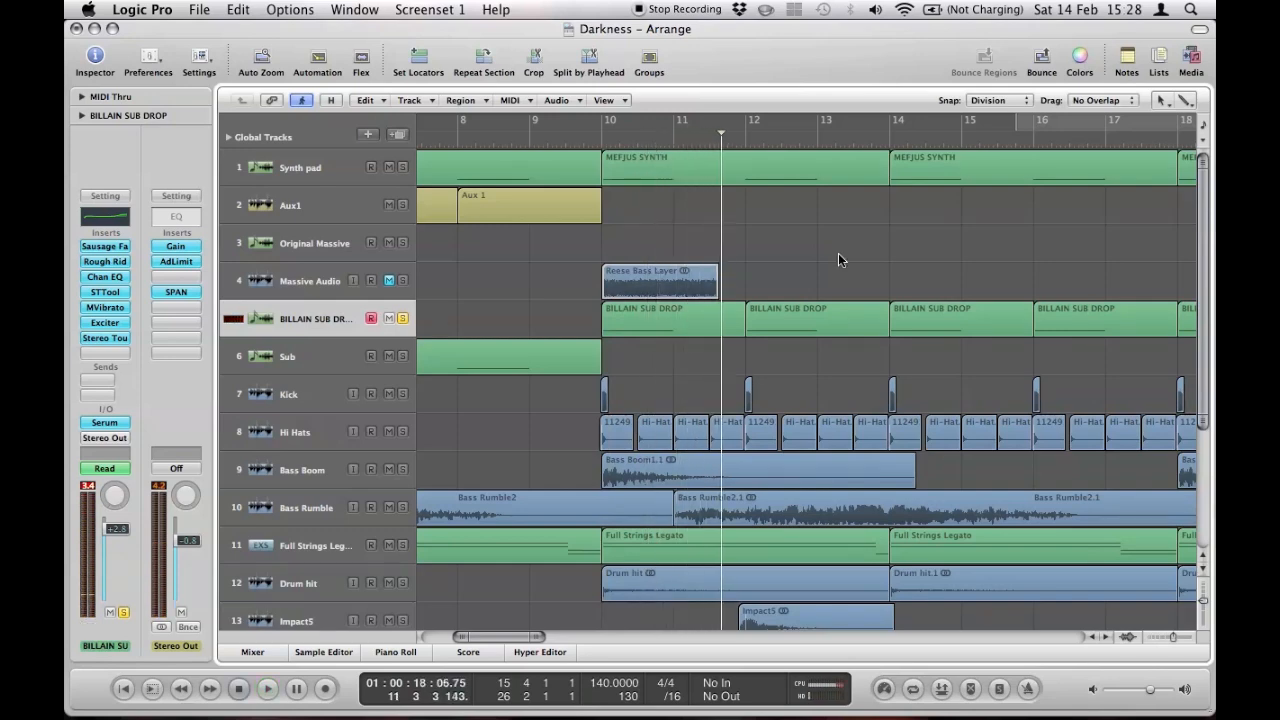
scroll(838, 253, right, 10)
click(543, 149)
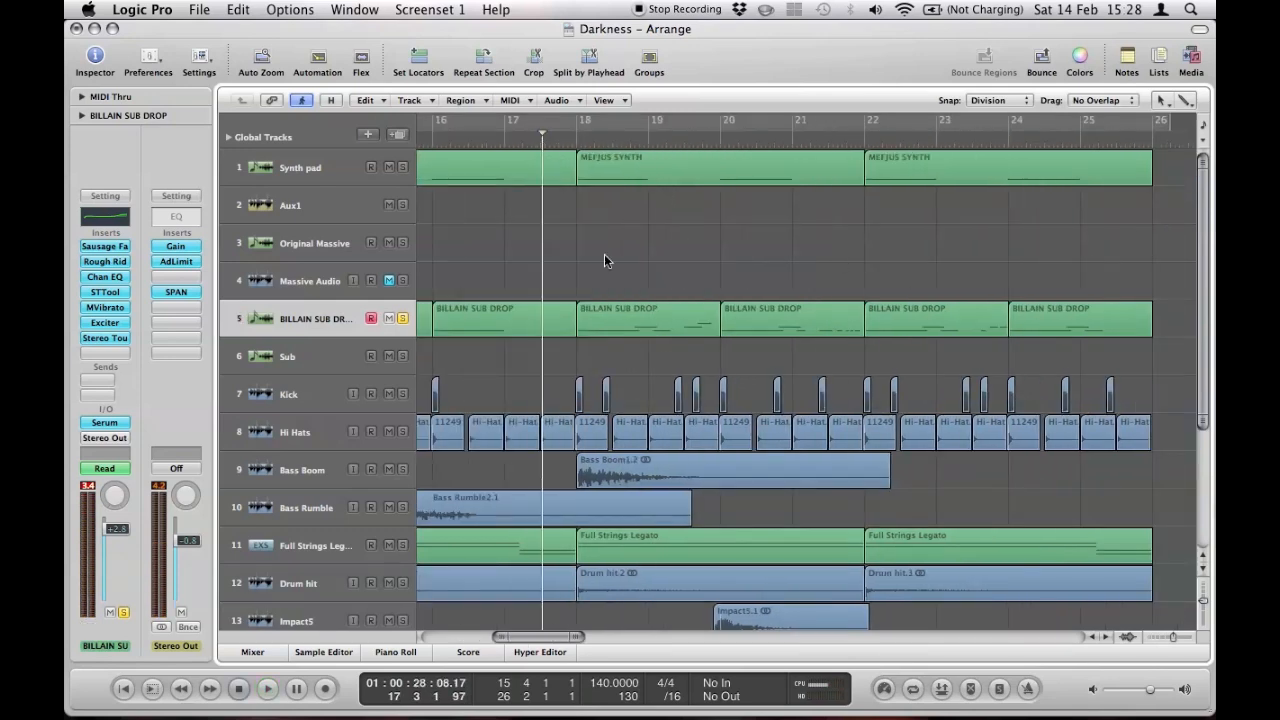
key(space)
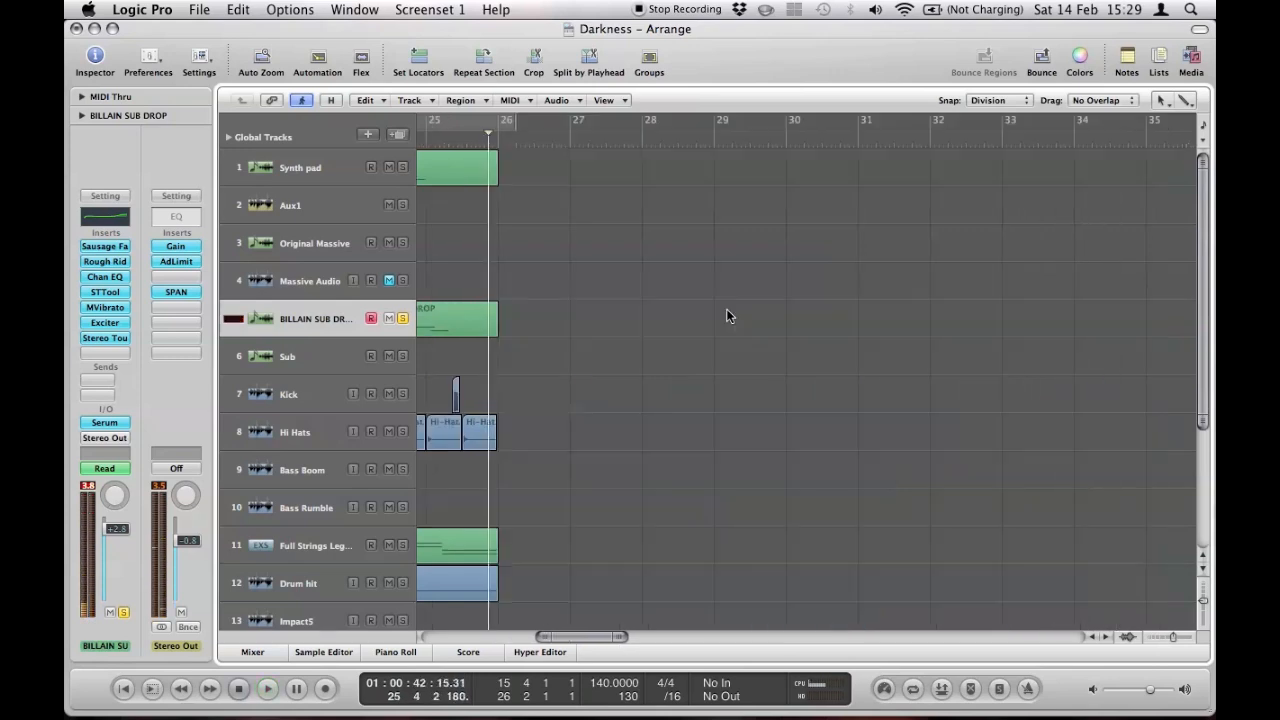
- Select the Original Massive track to view its channel strip and instrument
scroll(727, 315, left, 10)
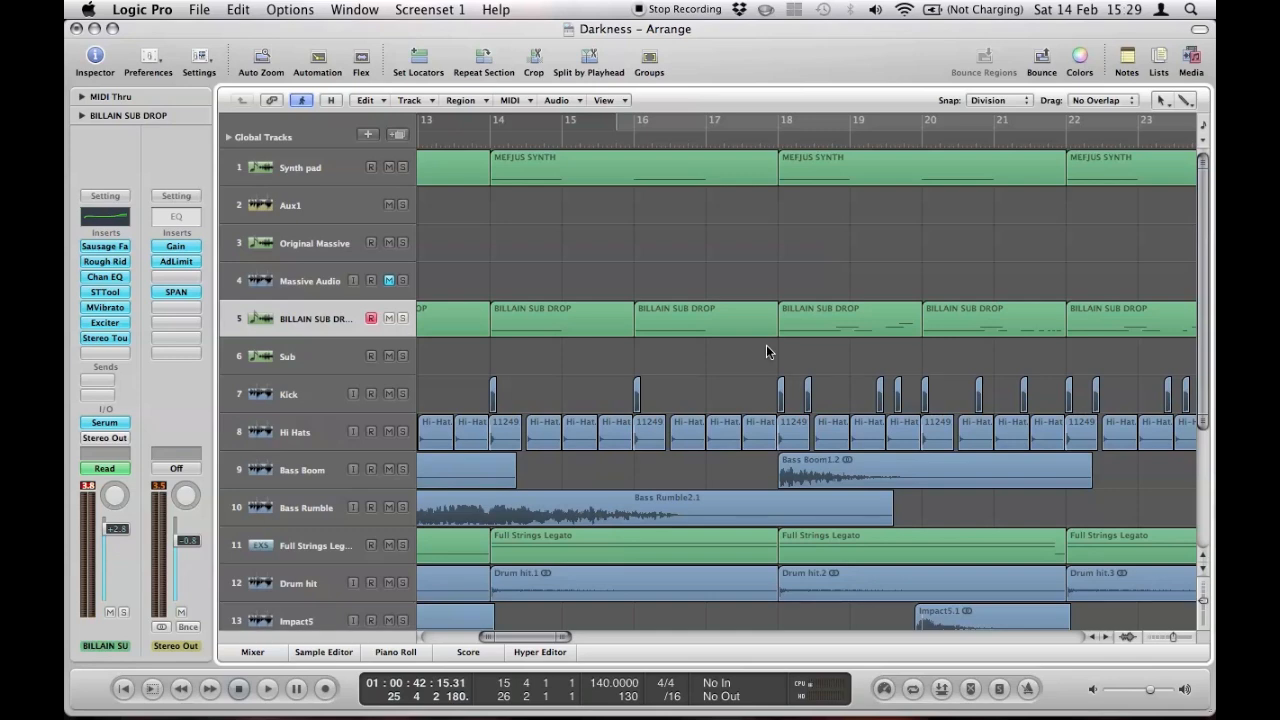
scroll(766, 345, left, 3)
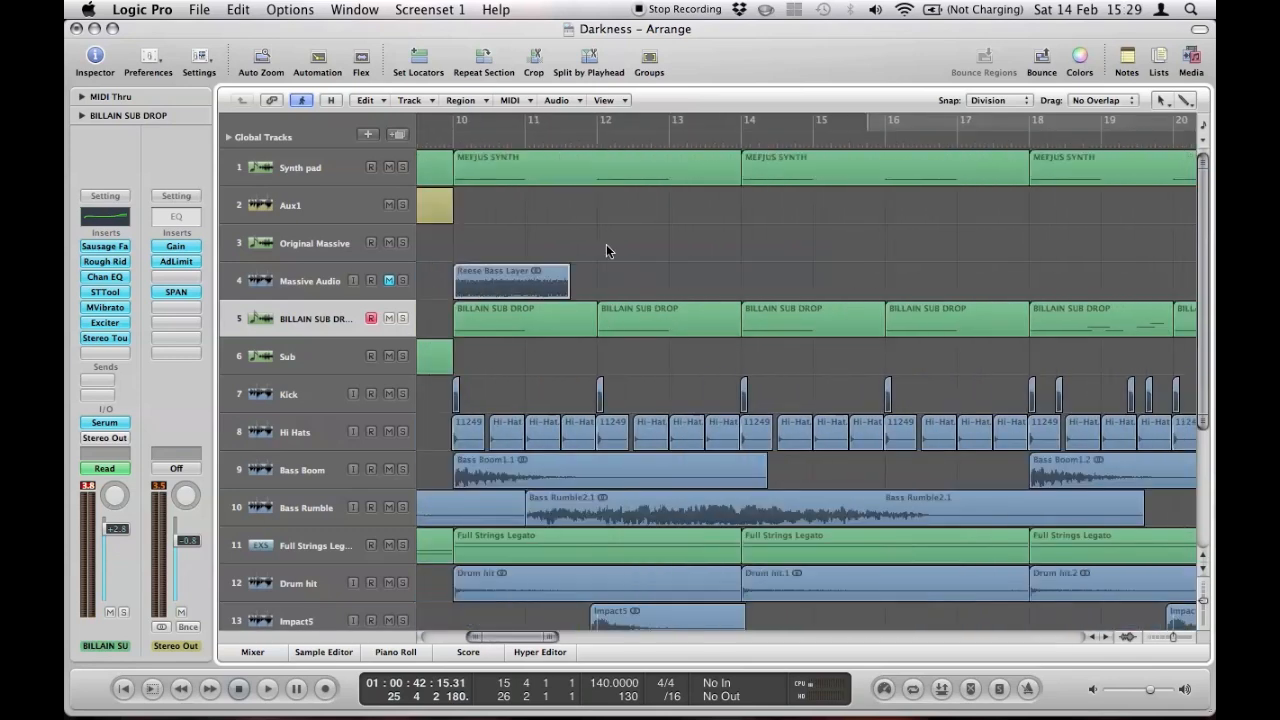
scroll(606, 250, left, 5)
click(320, 246)
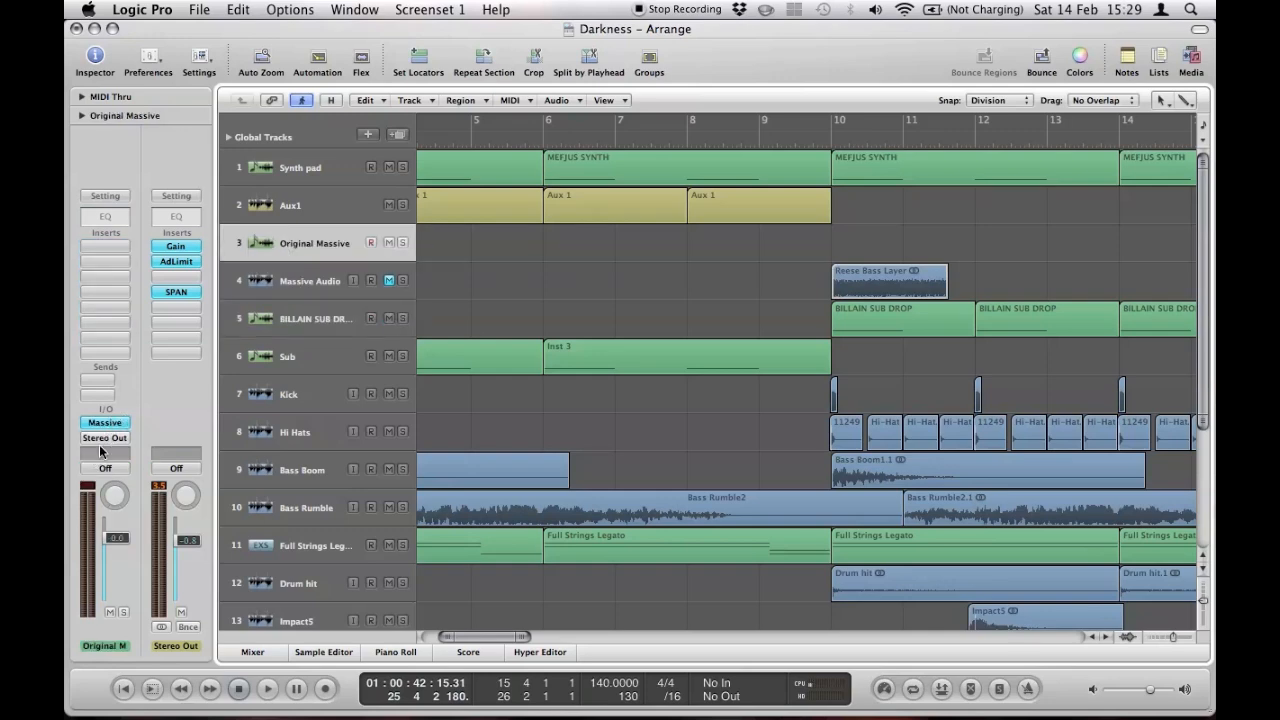
- Unmute the Massive Audio track and audition it soloed from bar 10, ending the solo when playback stops
click(326, 280)
click(390, 281)
click(402, 281)
click(826, 146)
key(space)
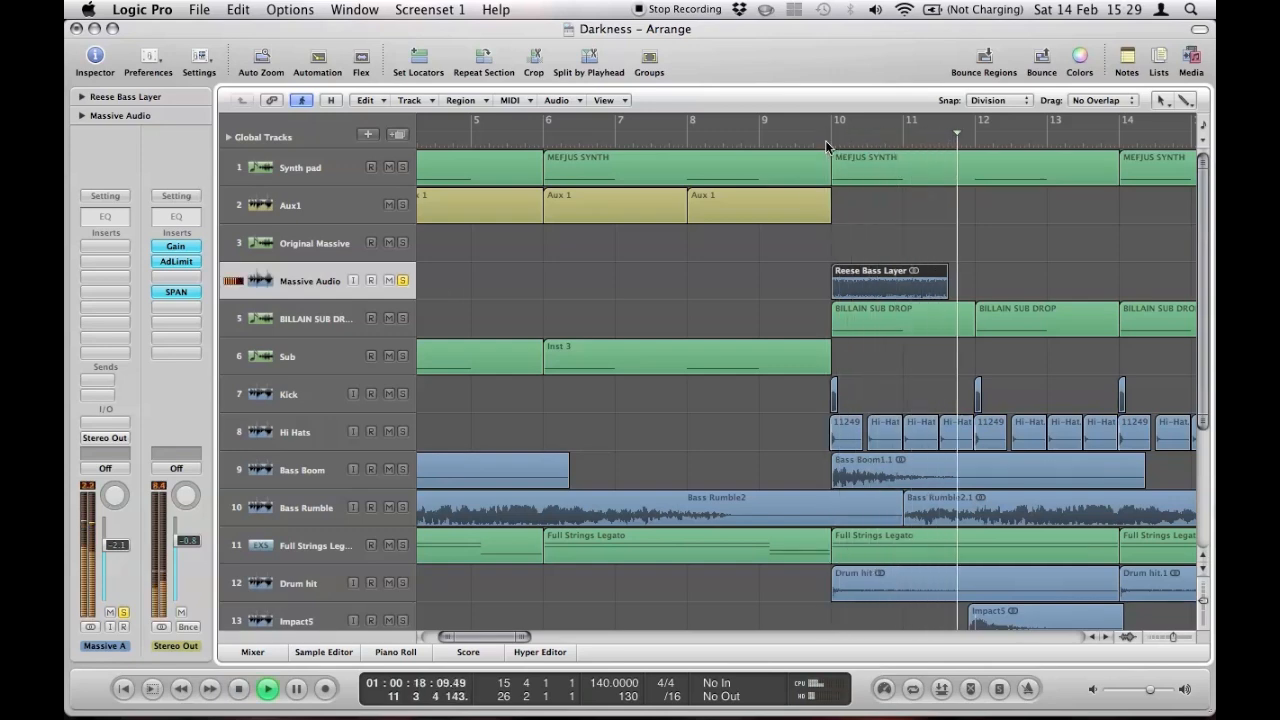
key(space)
click(402, 281)
- Inspect the Serum patch on the BILLAIN SUB DROP track and close the instrument window
click(336, 316)
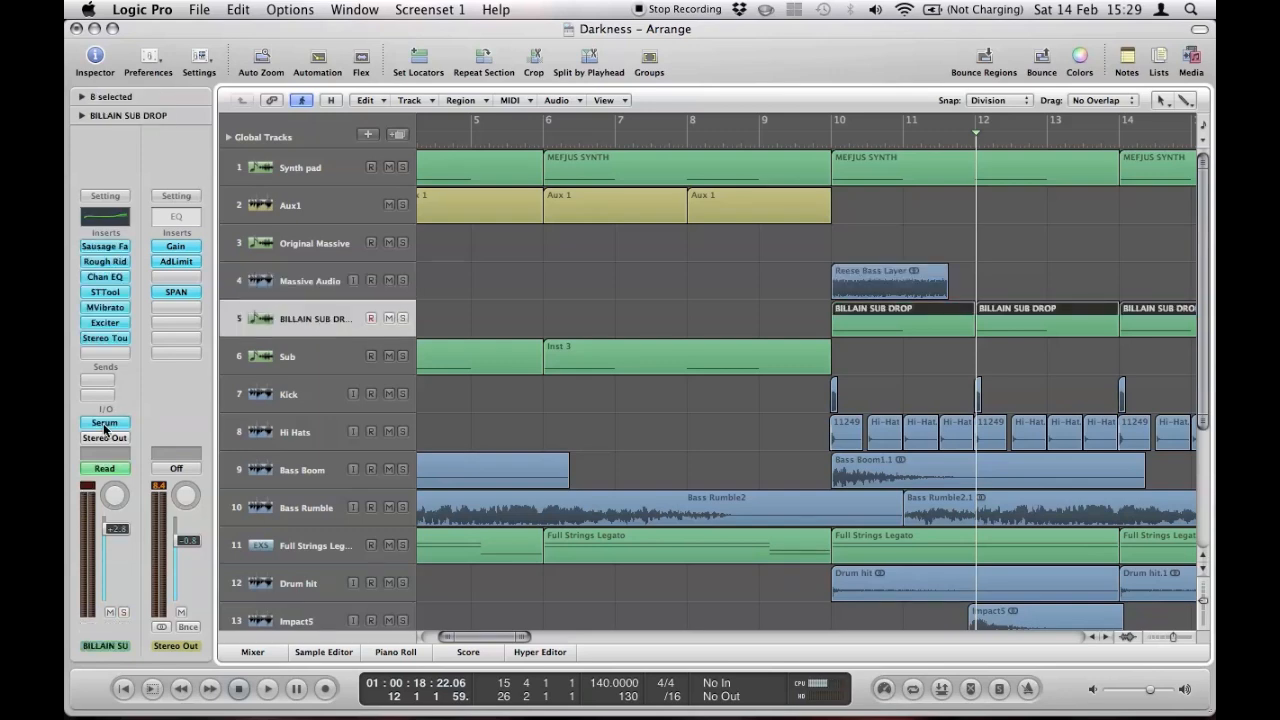
click(104, 424)
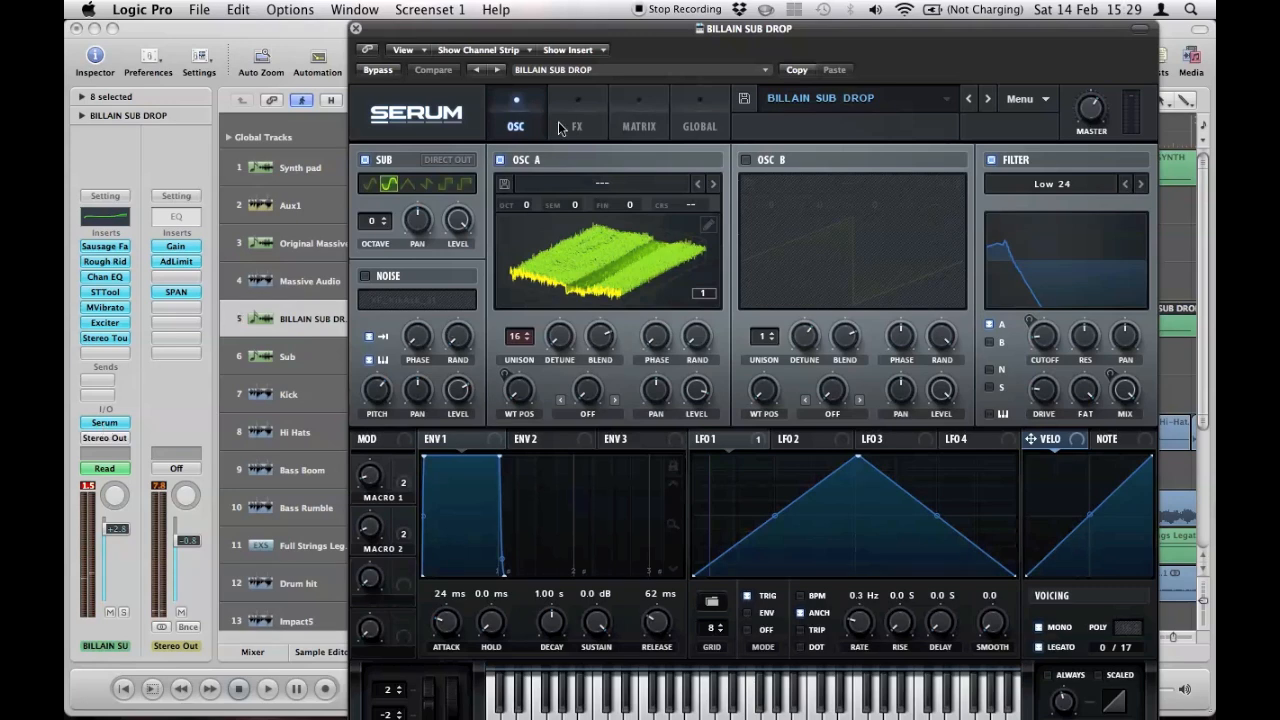
click(355, 28)
- Compare the Massive Audio and BILLAIN SUB DROP channel strips and view the sub drop's Serum Macro 2 automation
scroll(667, 305, right, 5)
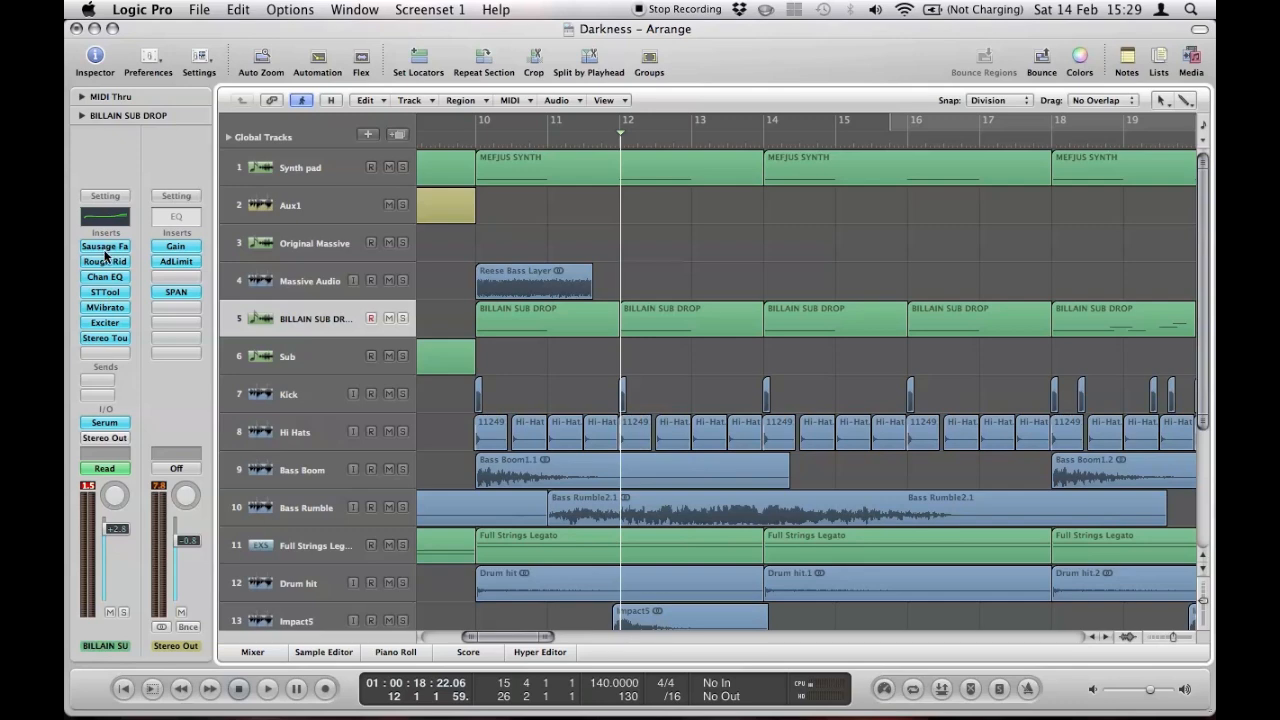
click(288, 284)
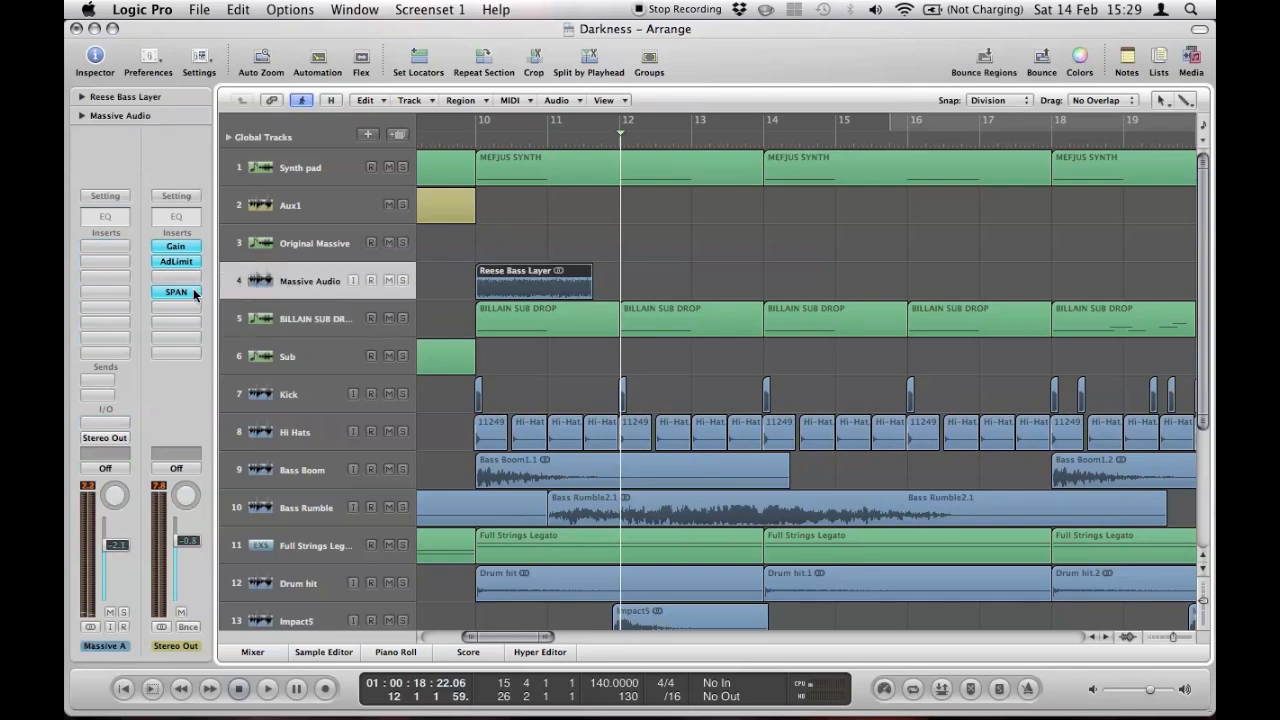
click(312, 326)
key(a)
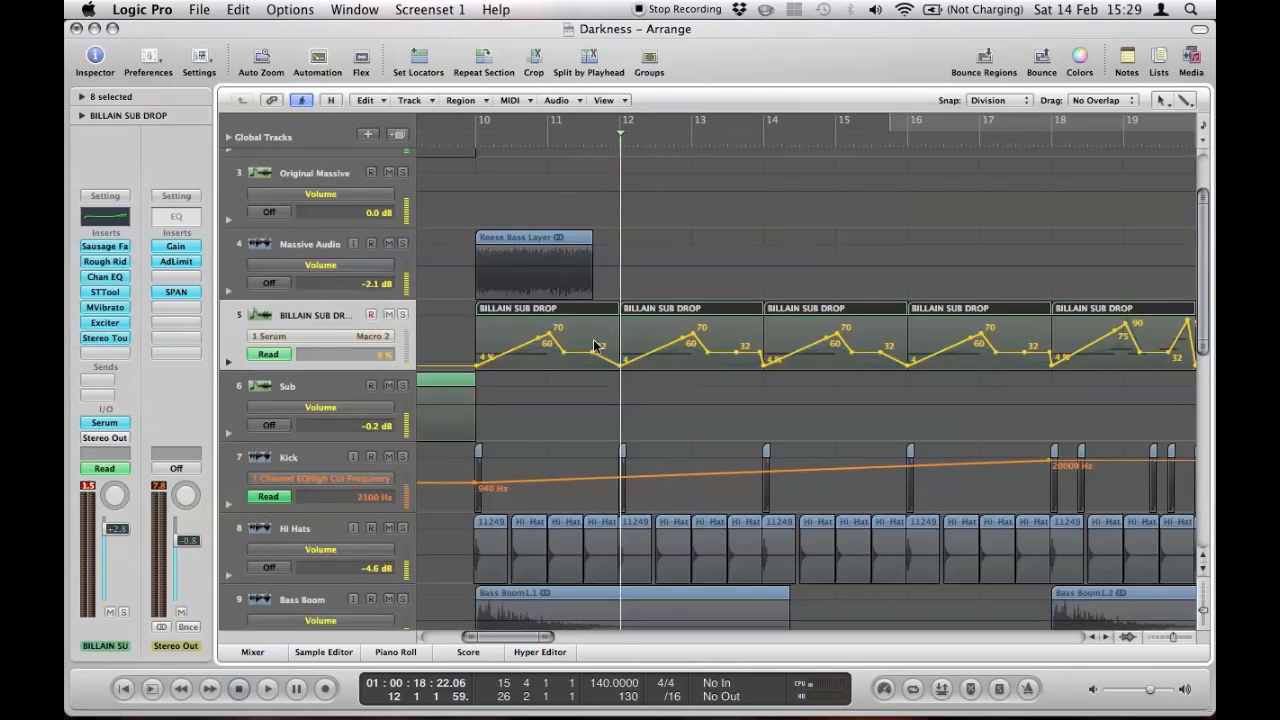
key(a)
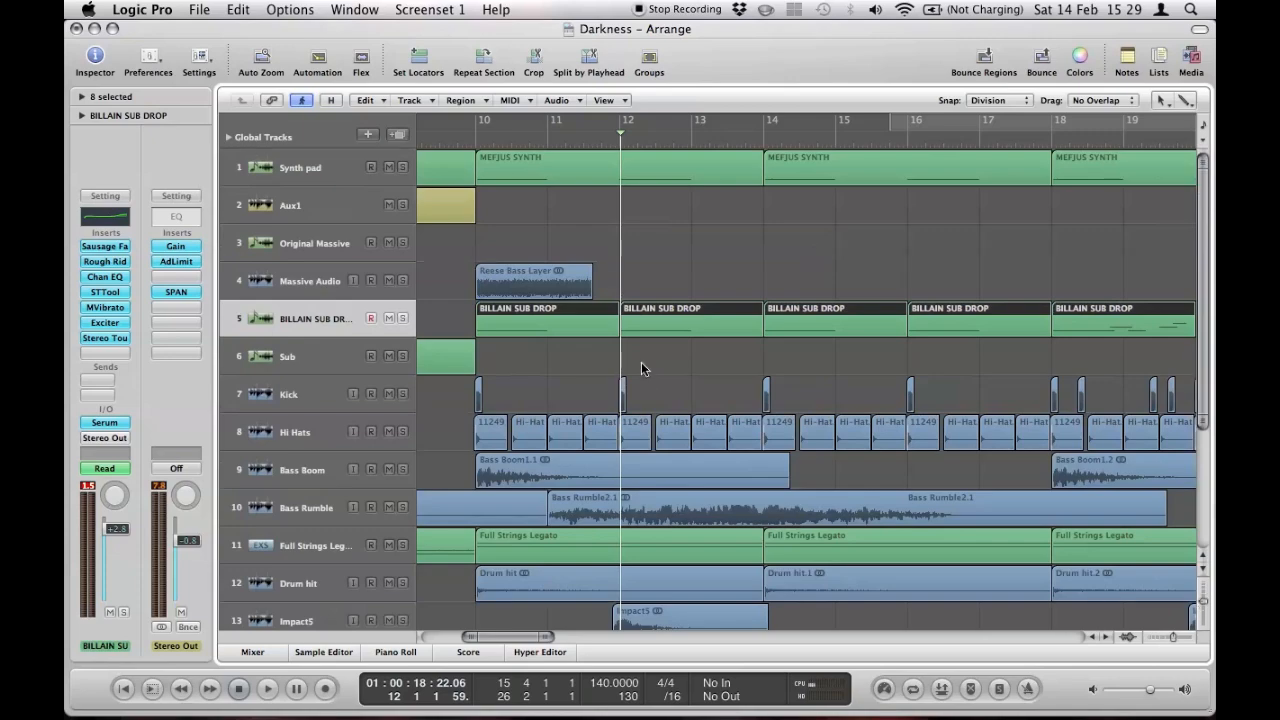
click(641, 363)
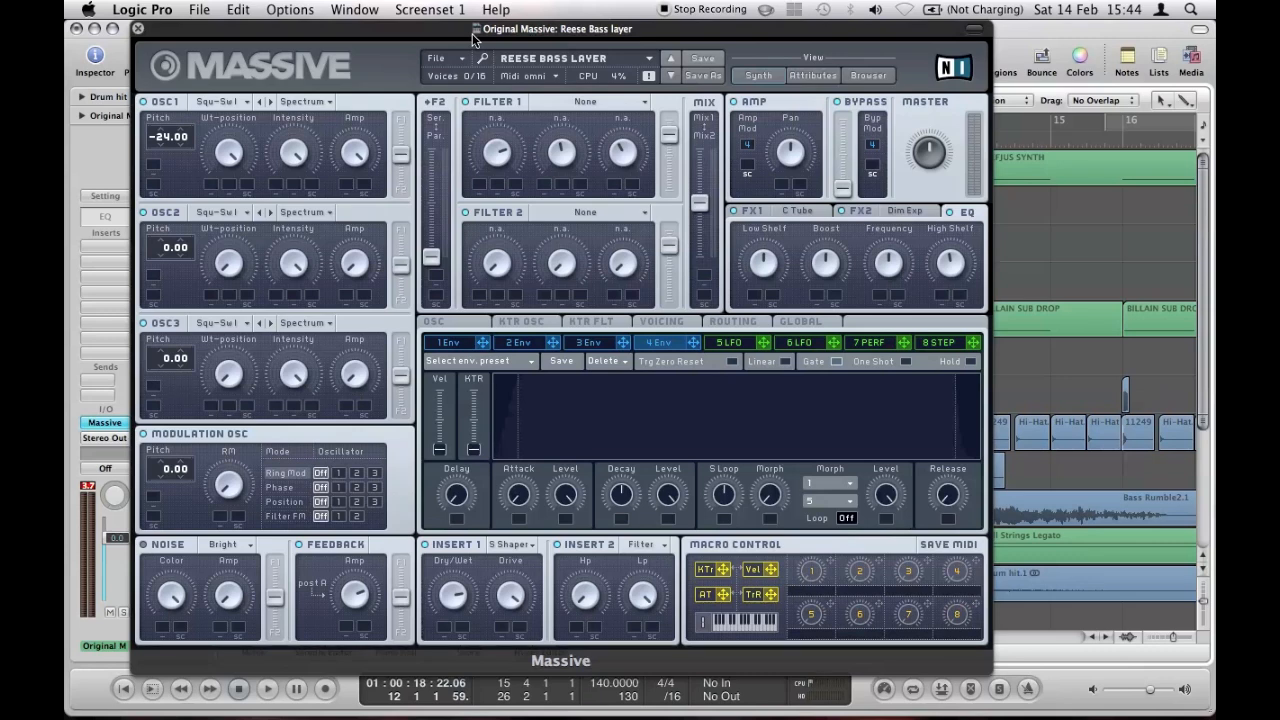
- Show the on-screen typing keyboard and play test notes on Massive's Reese Bass layer patch
key(super+k)
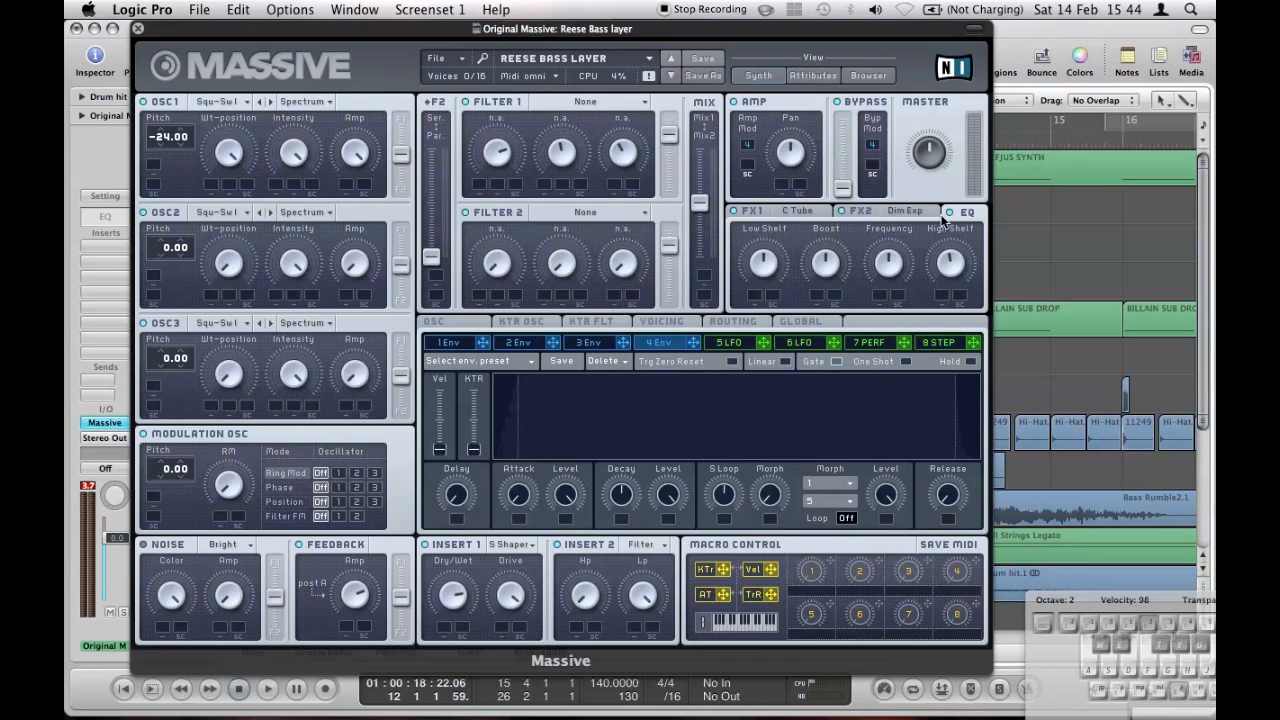
key(a)
mouse_move(701, 220)
mouse_down()
mouse_move(701, 157)
mouse_move(701, 219)
mouse_up()
key(a)
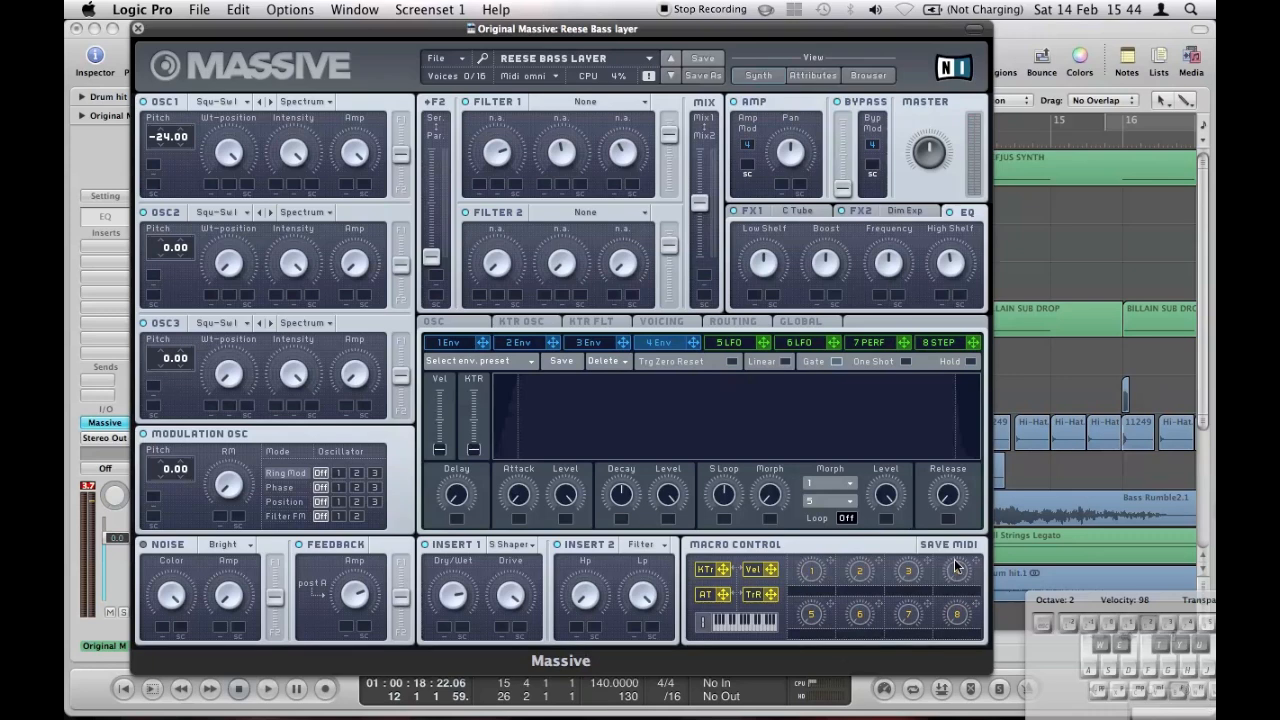
- Audition Massive's Eco and High preset quality settings on the Global page and return the patch to Ultra
click(795, 322)
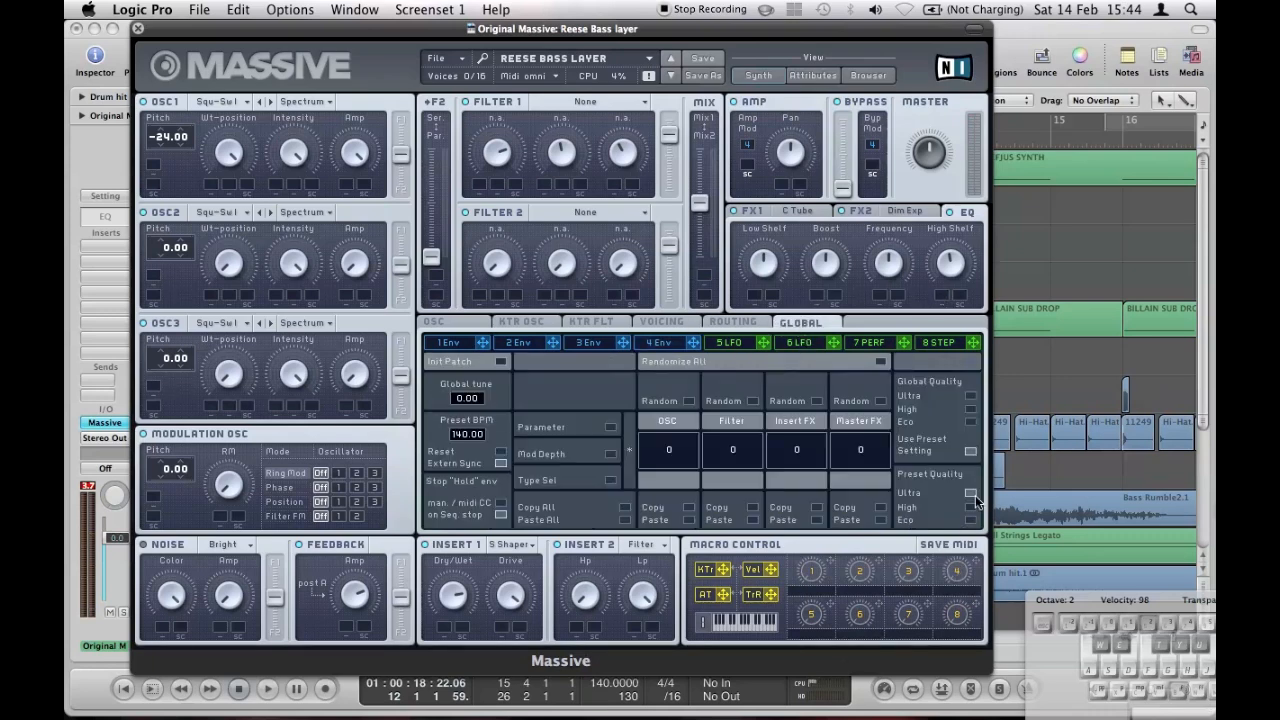
click(970, 520)
click(971, 505)
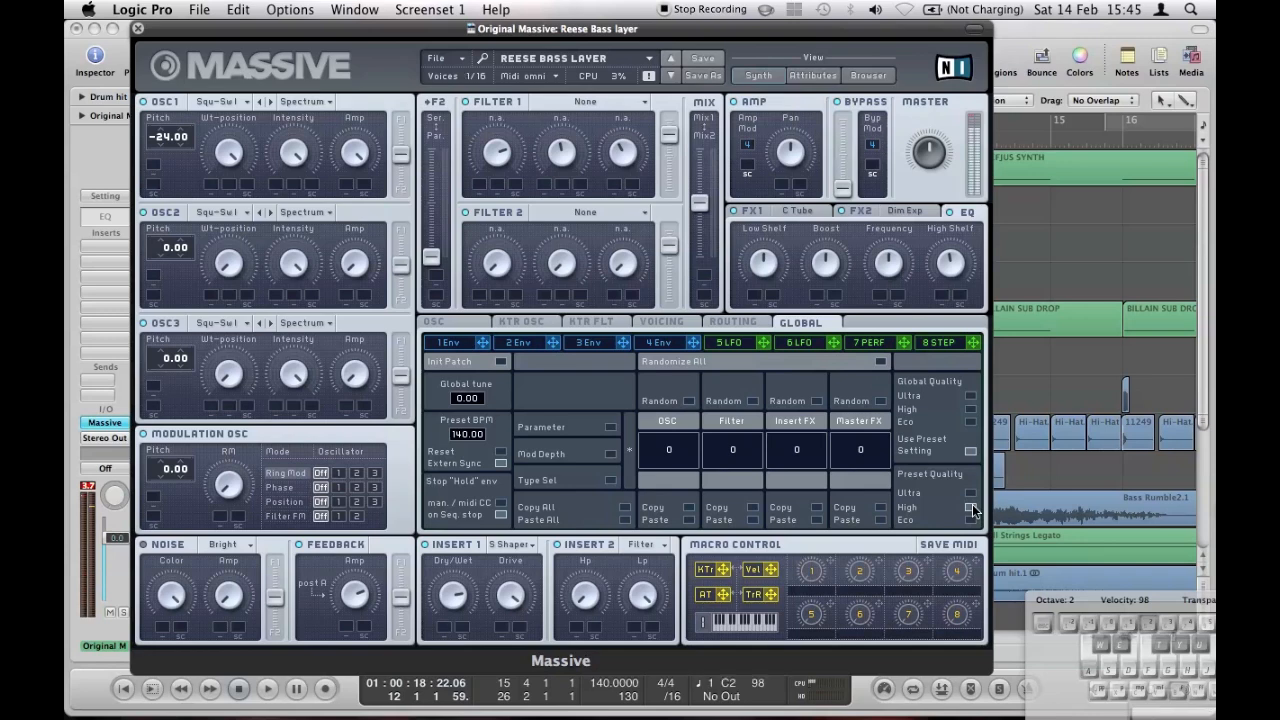
click(971, 492)
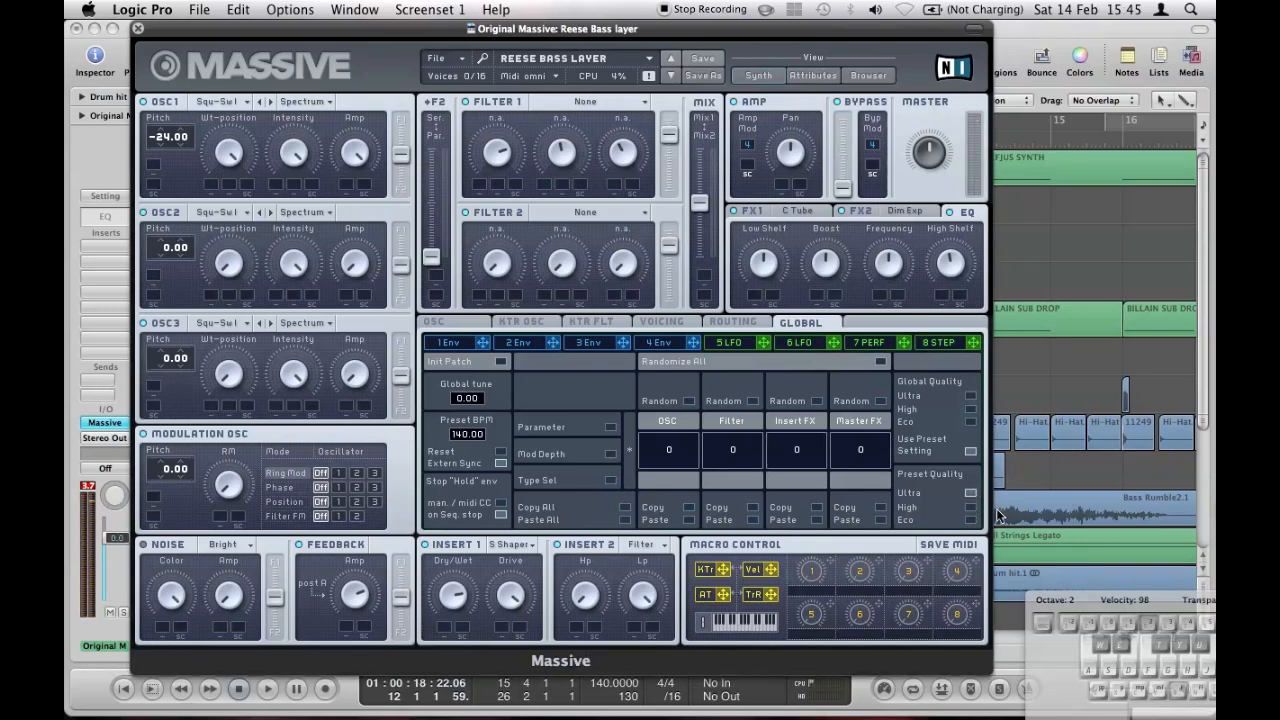
key(a)
- Examine the patch's Routing page, including feedback and Insert 2, and play a test note
click(733, 322)
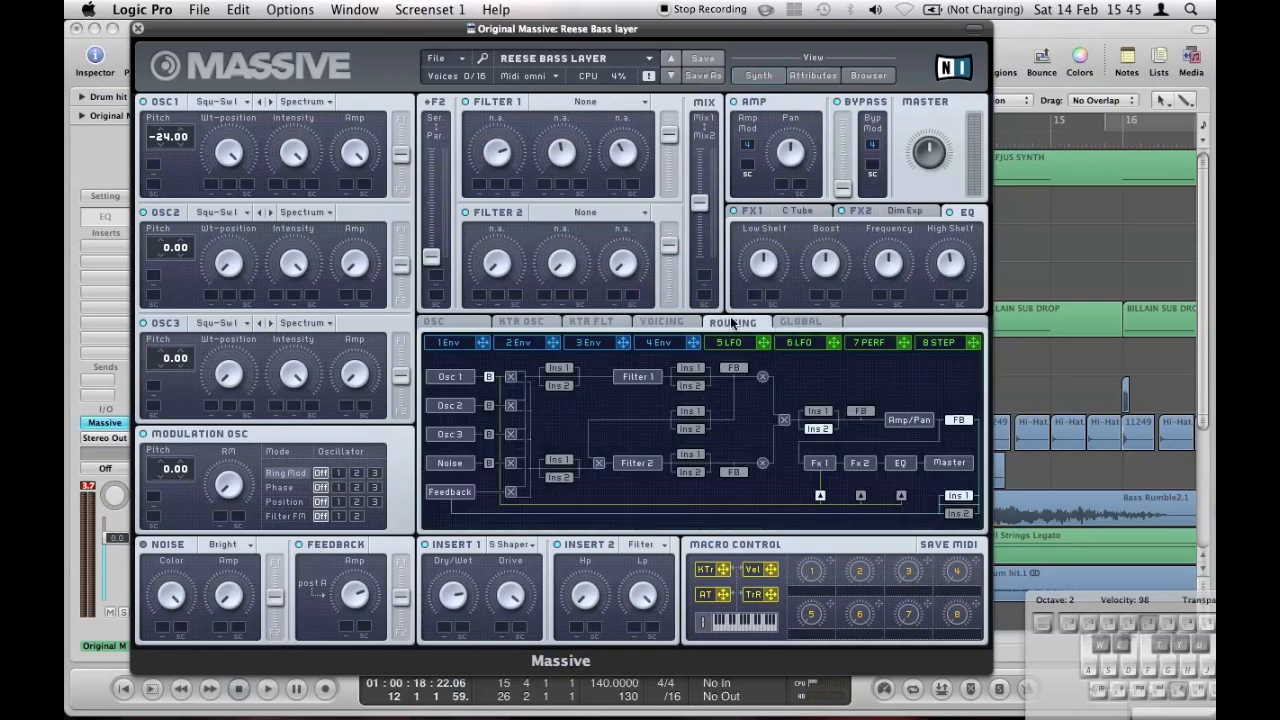
mouse_move(955, 423)
mouse_down()
mouse_move(966, 424)
mouse_move(804, 410)
mouse_move(864, 428)
mouse_move(860, 416)
mouse_move(966, 425)
mouse_up()
click(557, 547)
key(a)
- Review the patch's FX1 Classic Tube, FX2 Dimension Expander, EQ, oscillator and Envelope 4 settings in Massive
click(775, 209)
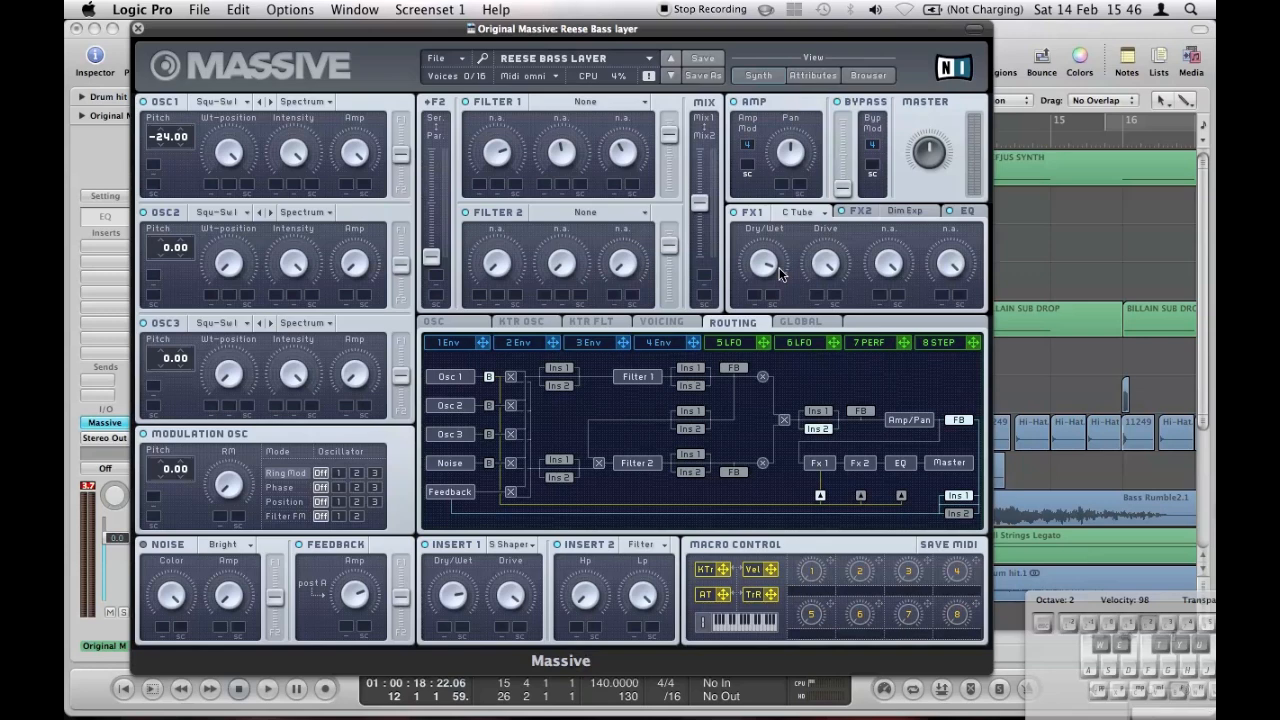
click(908, 212)
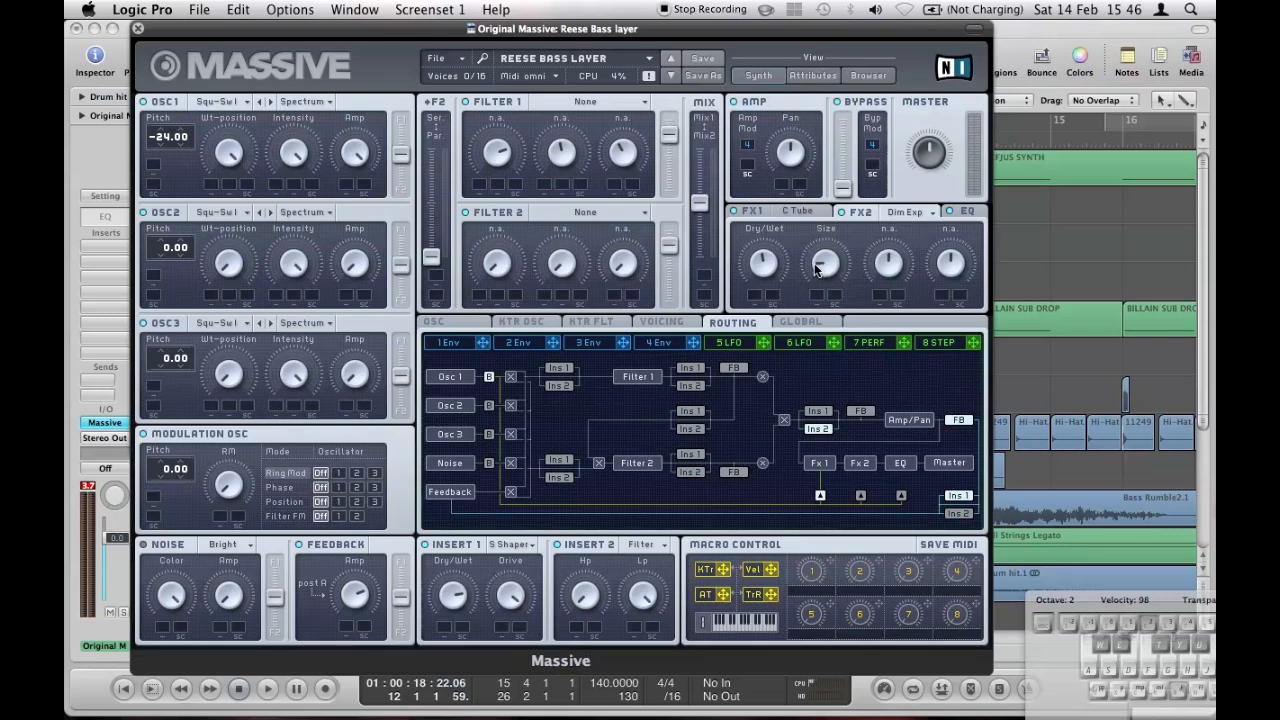
click(965, 212)
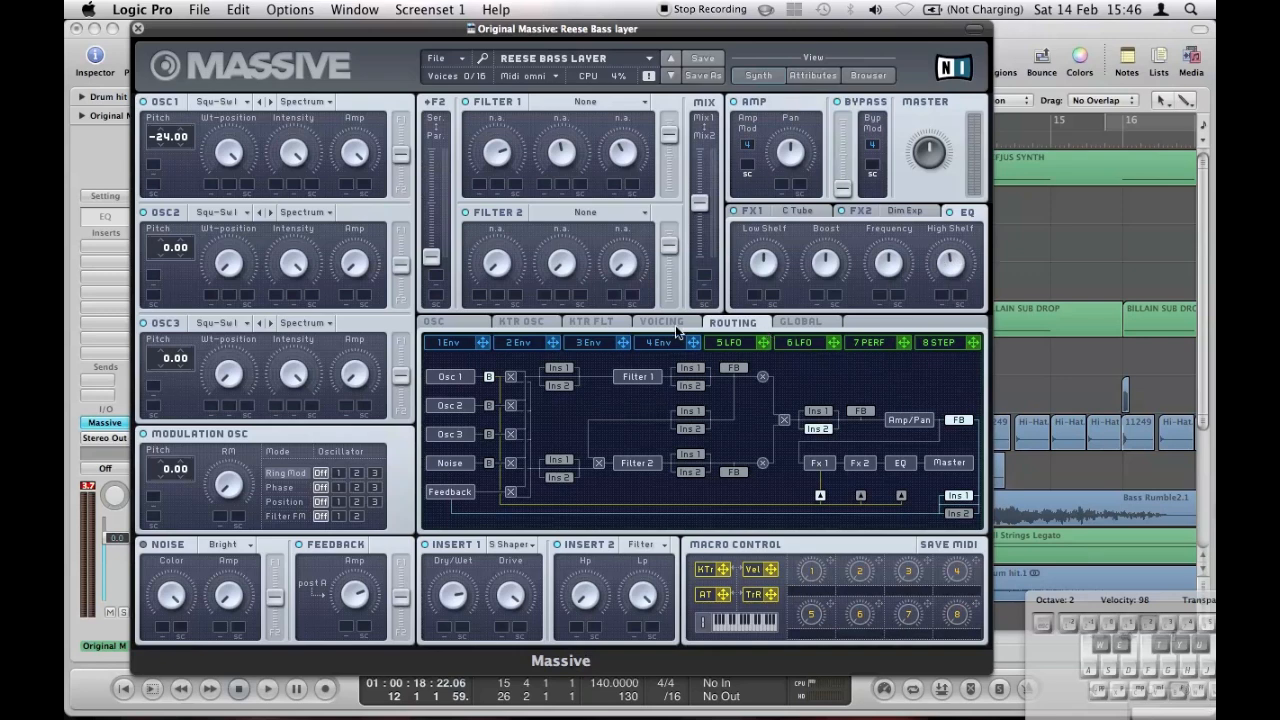
click(472, 328)
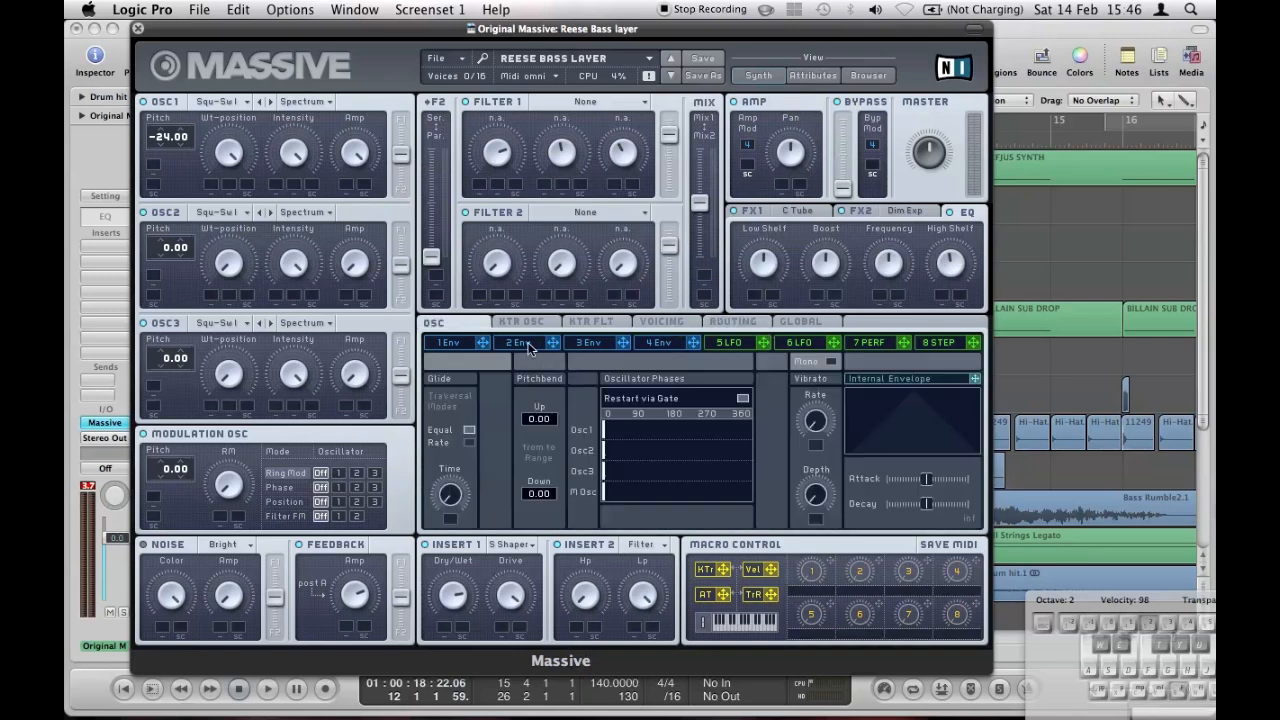
click(663, 344)
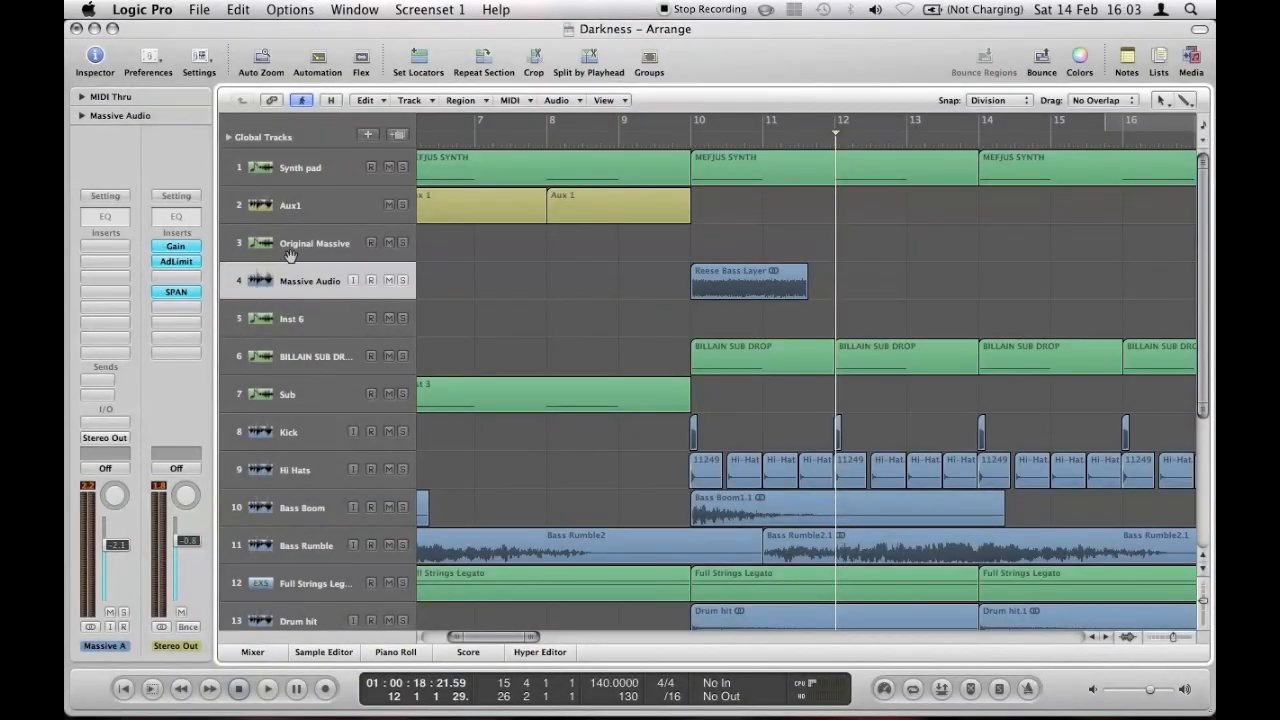
- Play the Reese Bass Layer region on the Massive Audio track in solo from just before bar 10
click(300, 244)
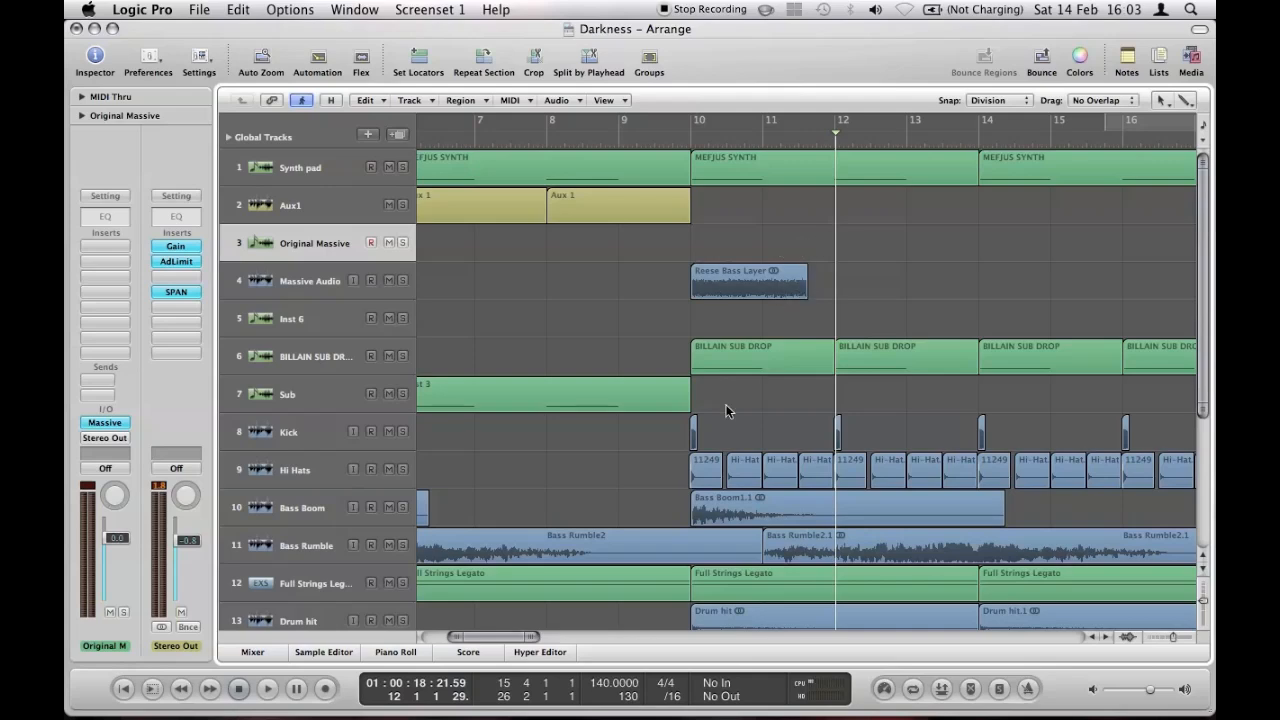
click(285, 277)
click(402, 280)
double_click(683, 140)
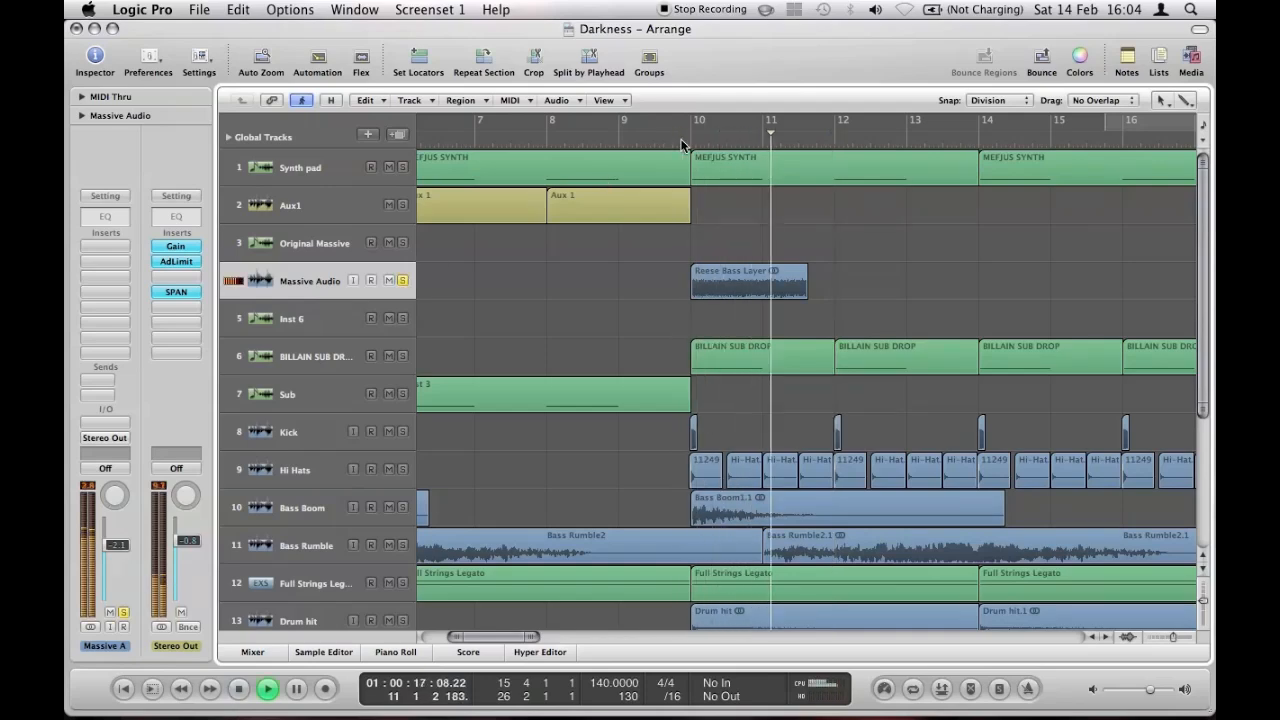
key(space)
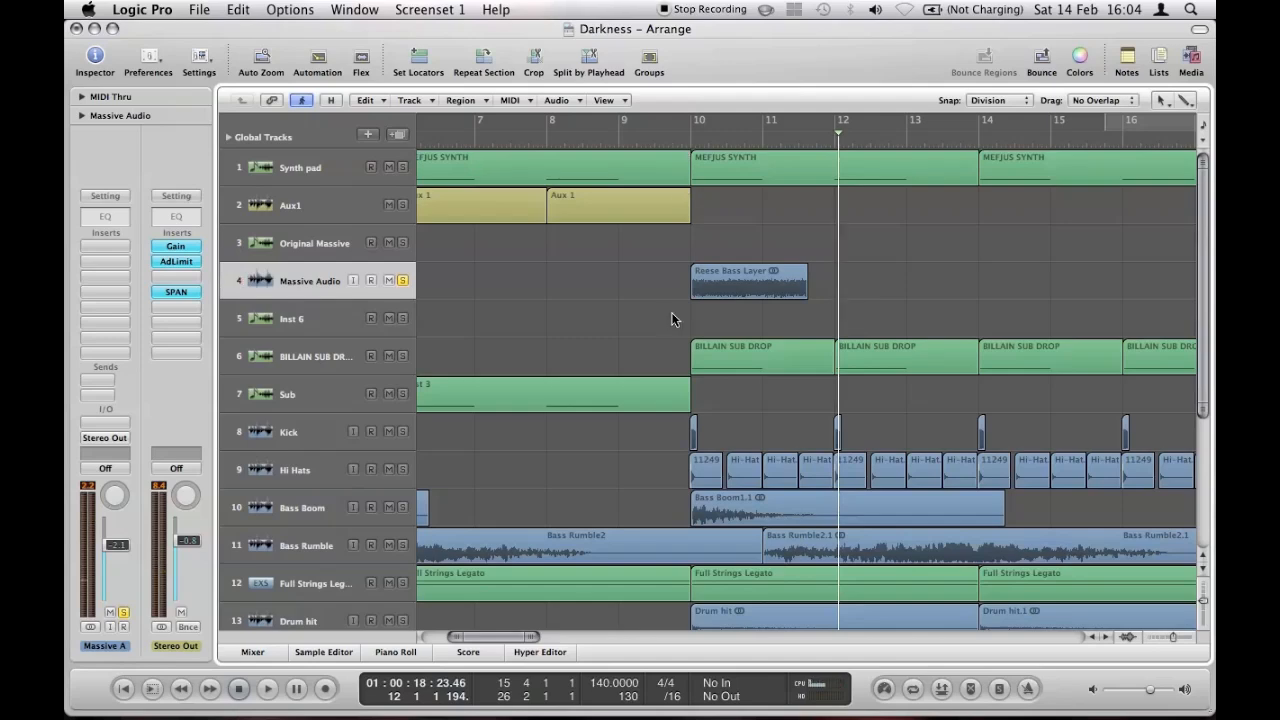
click(725, 292)
click(578, 262)
click(728, 280)
- Open Serum on the Inst 6 track and move its window clear of the track list
click(300, 318)
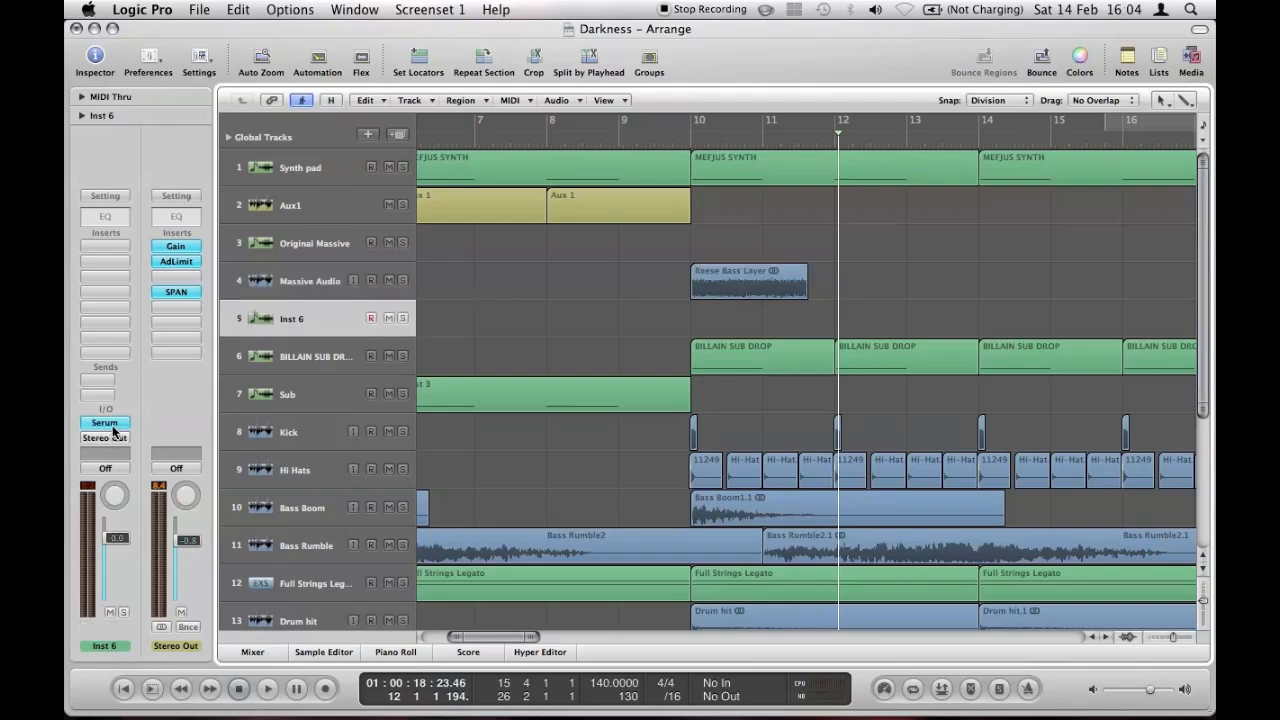
click(113, 429)
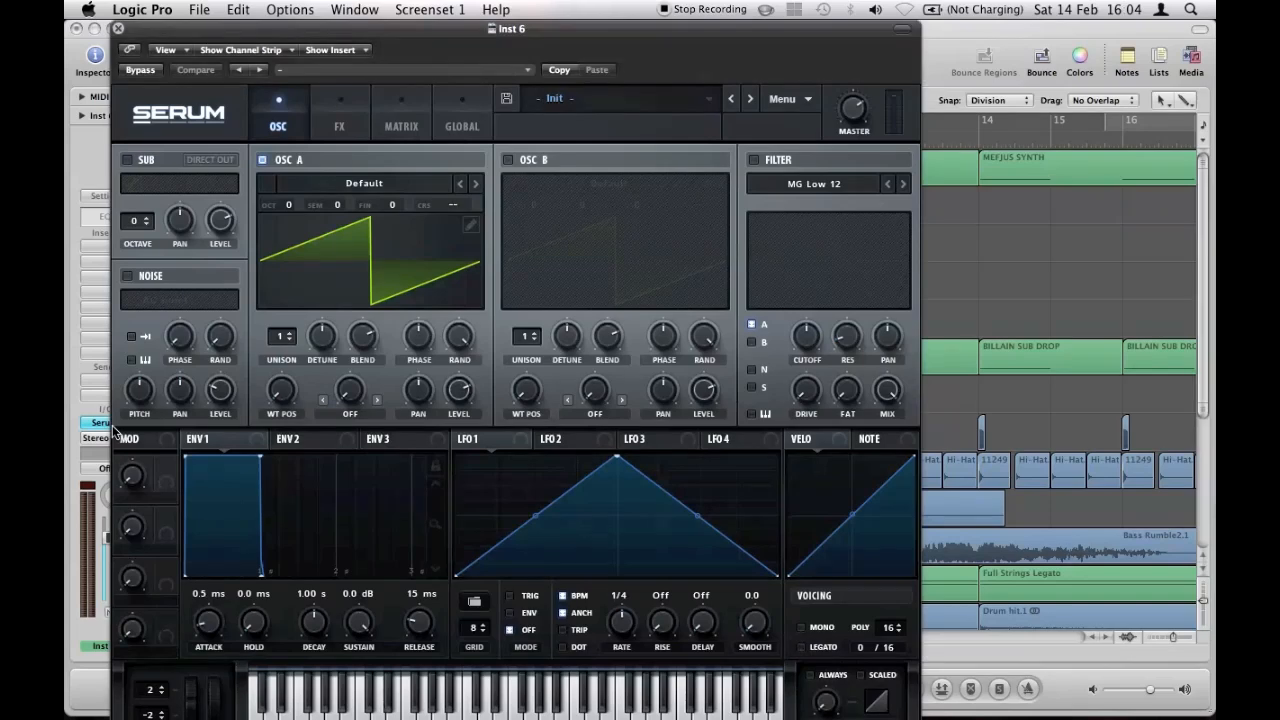
drag(505, 33, 750, 5)
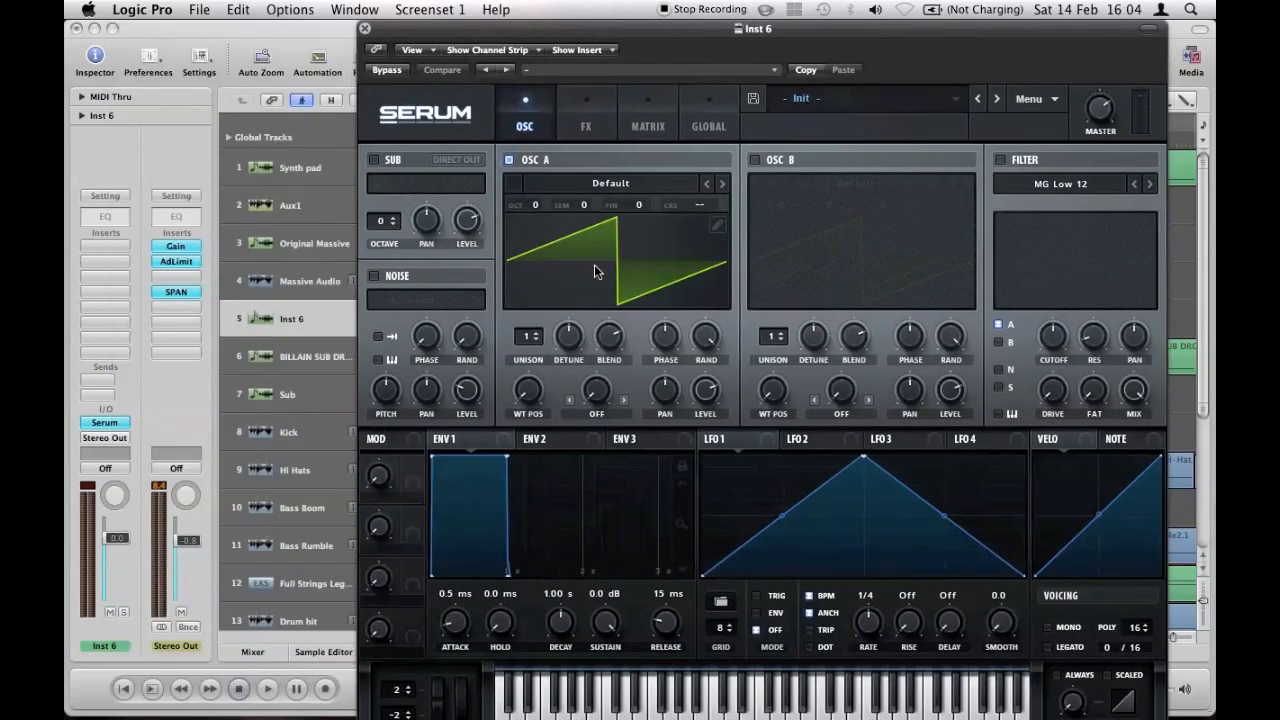
- Open Oscillator A's wavetable editor and enter C0 as the formula to get the matching frame size
click(716, 226)
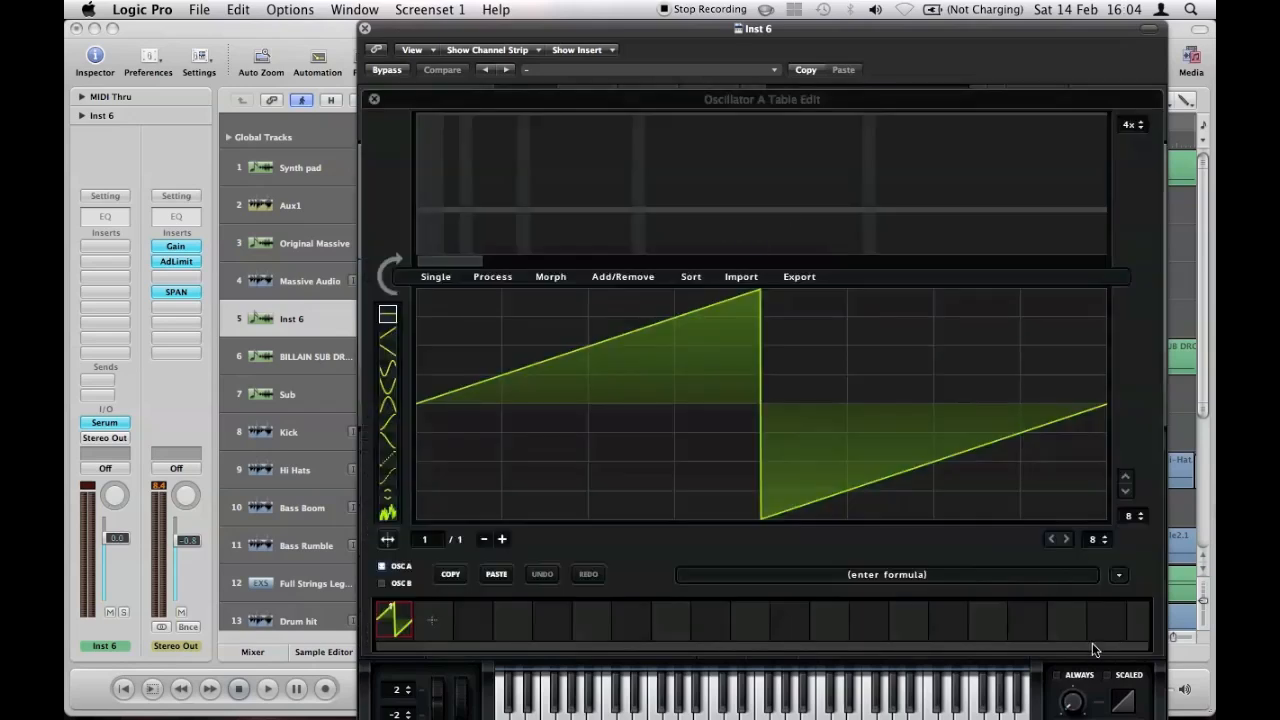
click(862, 577)
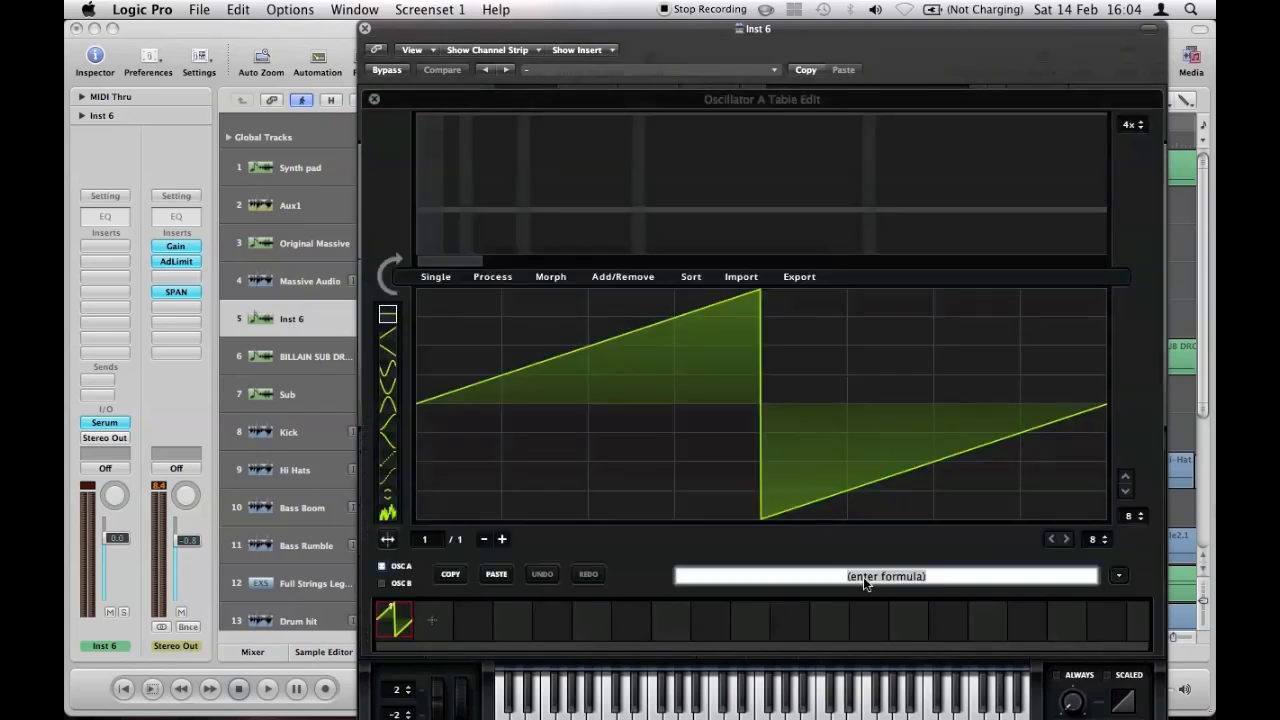
text(C)
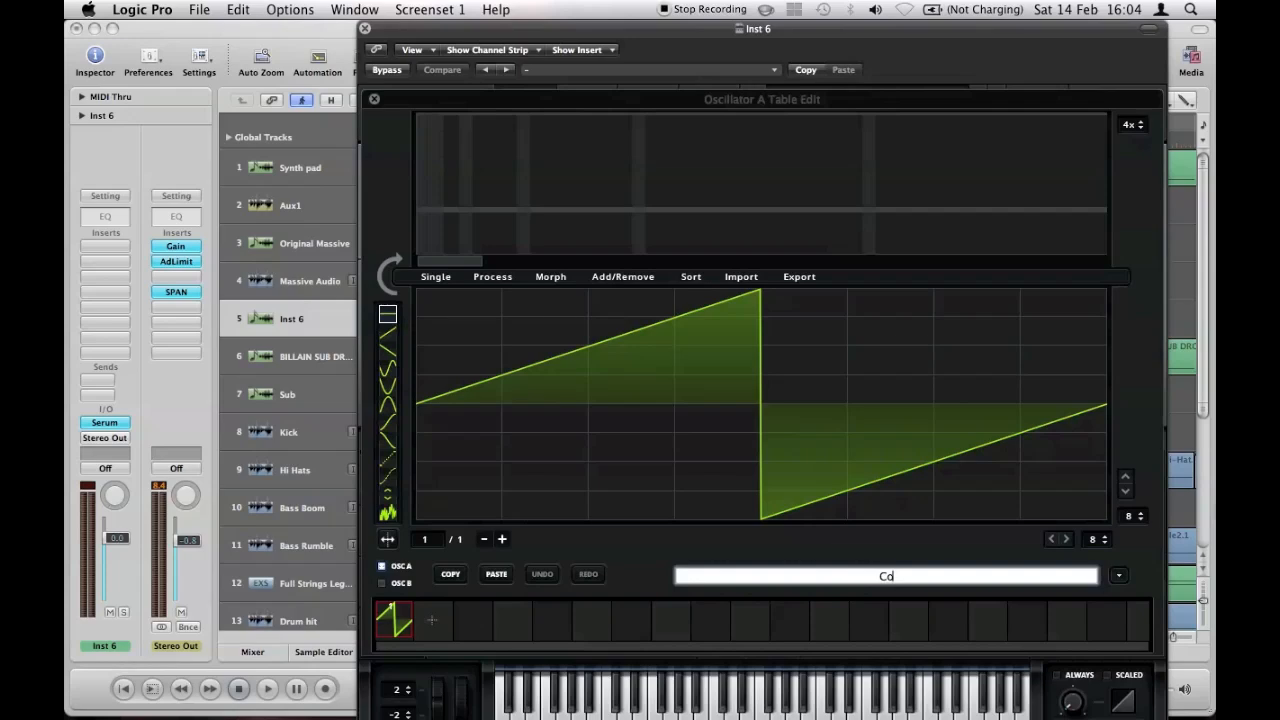
text(O)
key(Return)
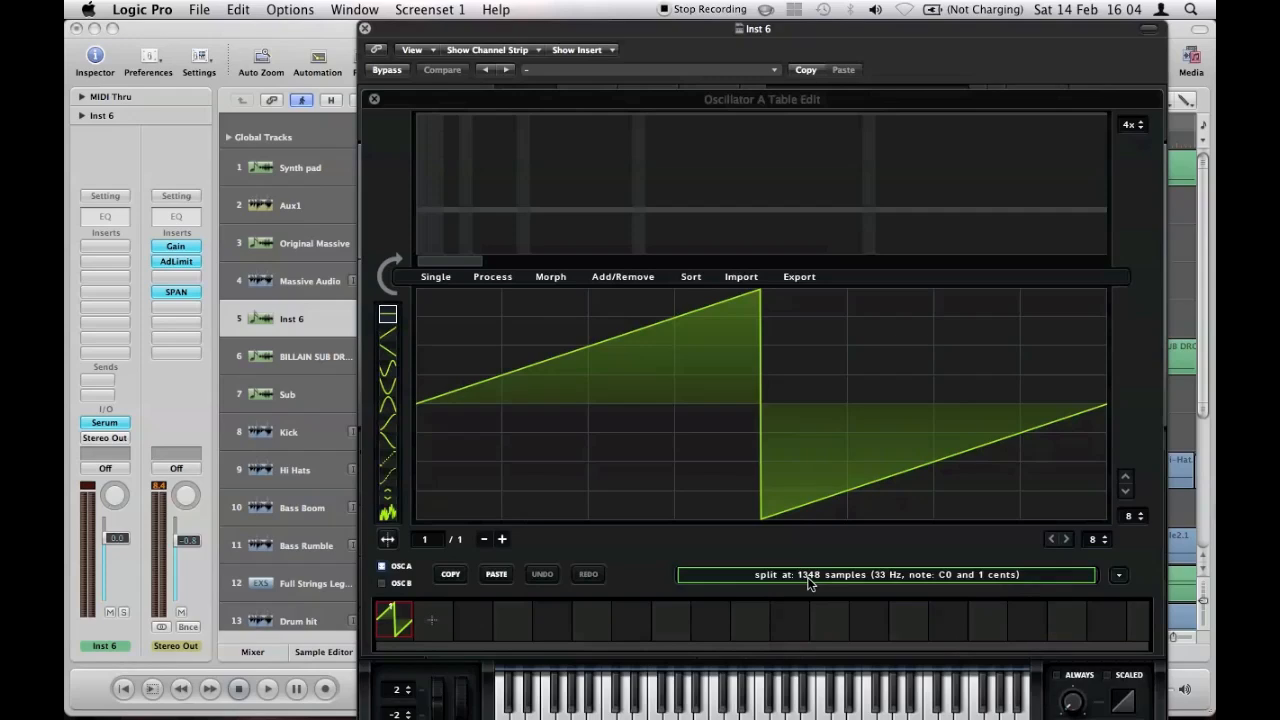
- Import Reese Bass Layer.wav into Oscillator A's wavetable via fixed frame size, using 1348 samples per frame
click(733, 278)
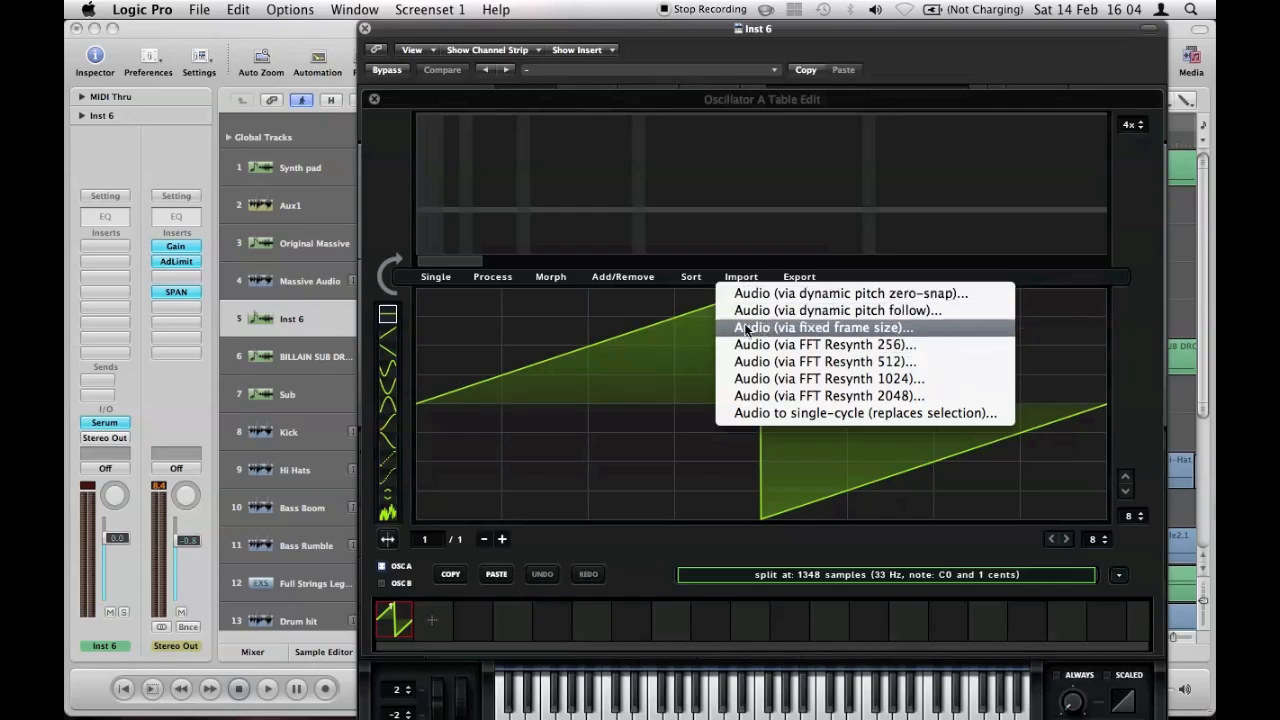
click(845, 327)
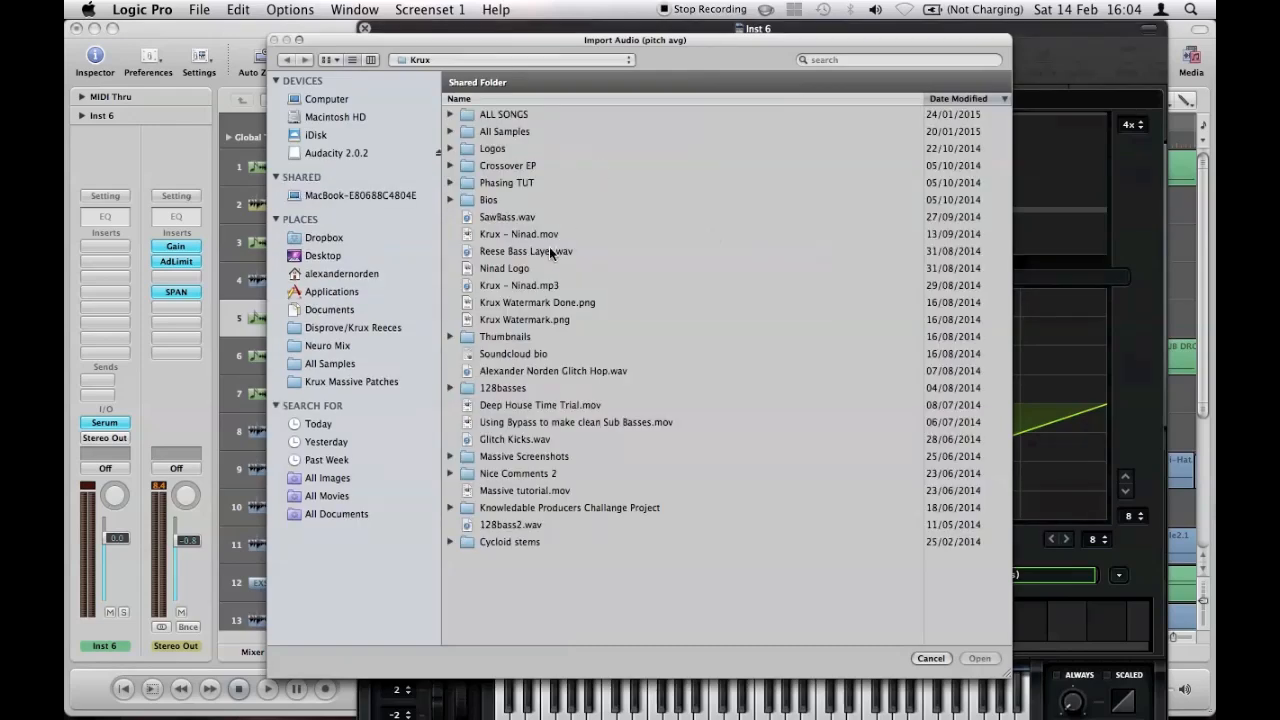
click(513, 257)
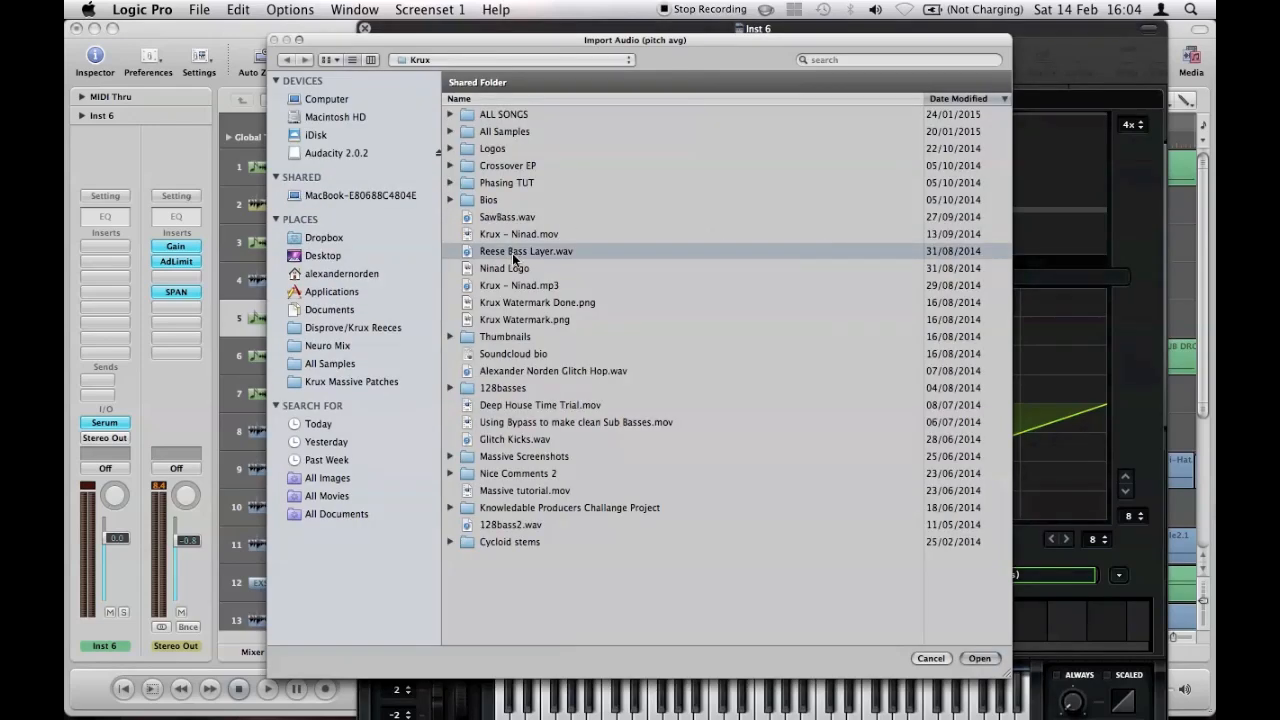
click(971, 655)
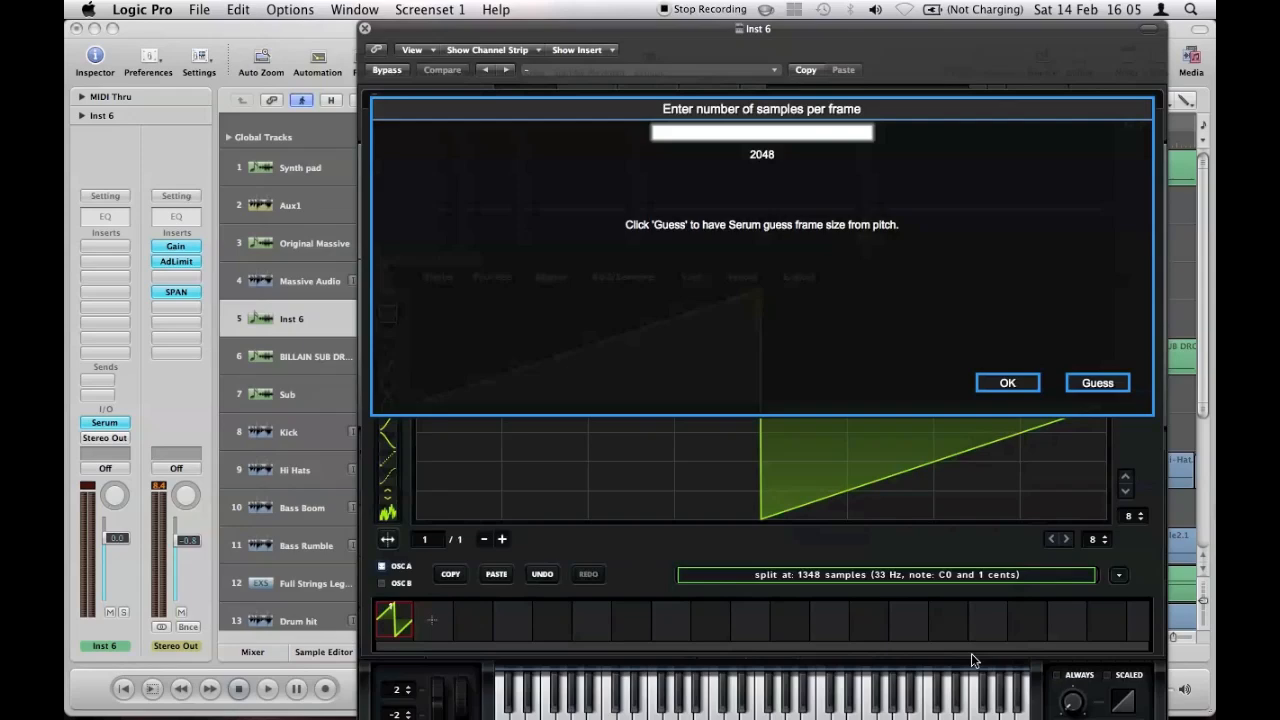
text(1)
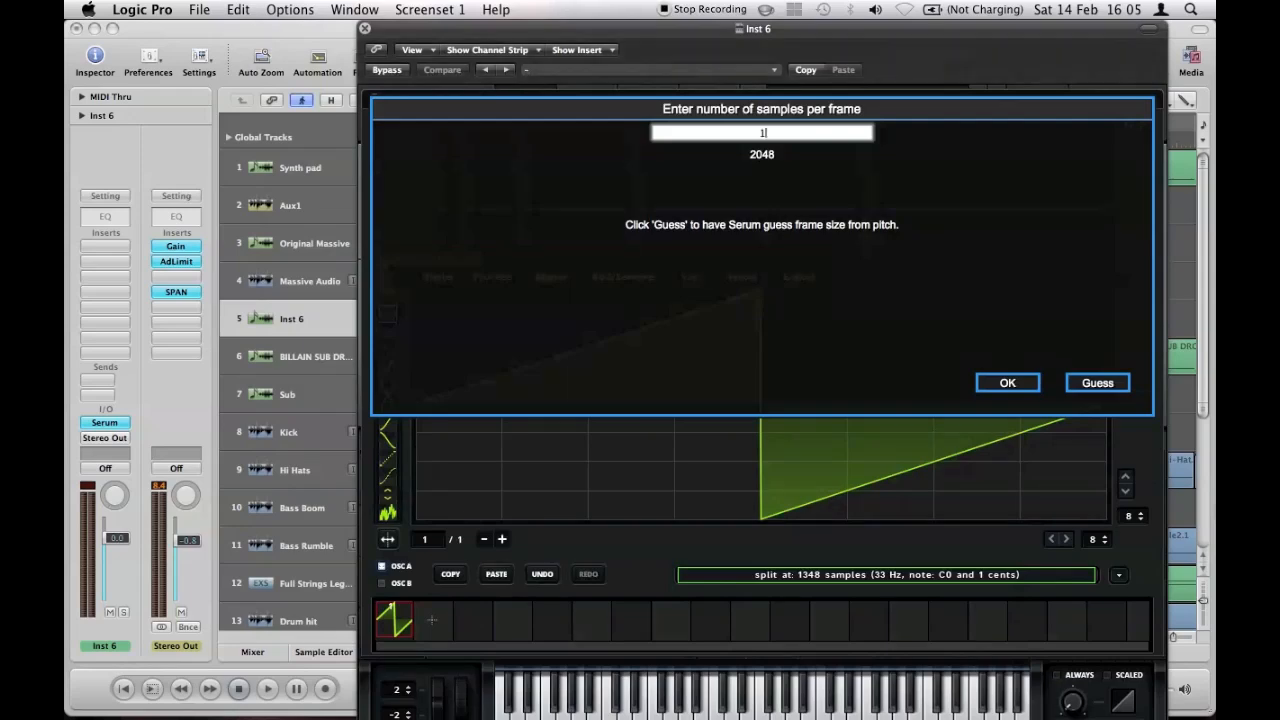
text(348)
key(Return)
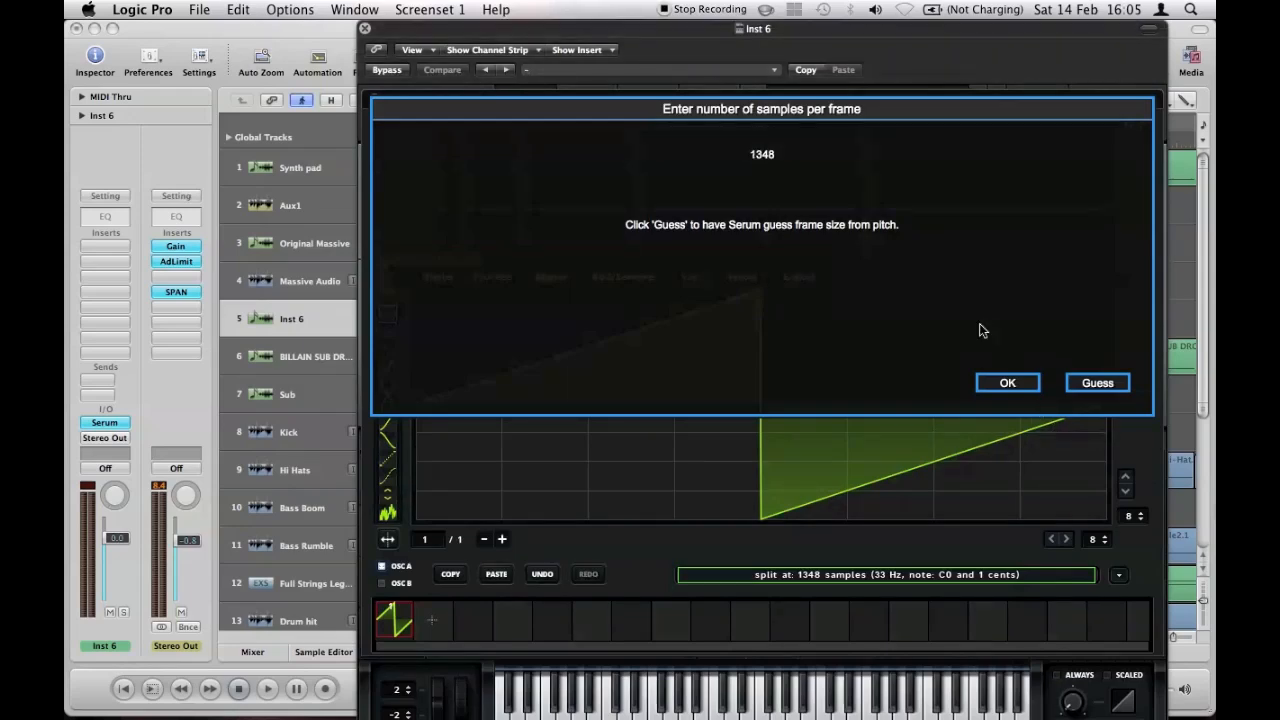
click(996, 383)
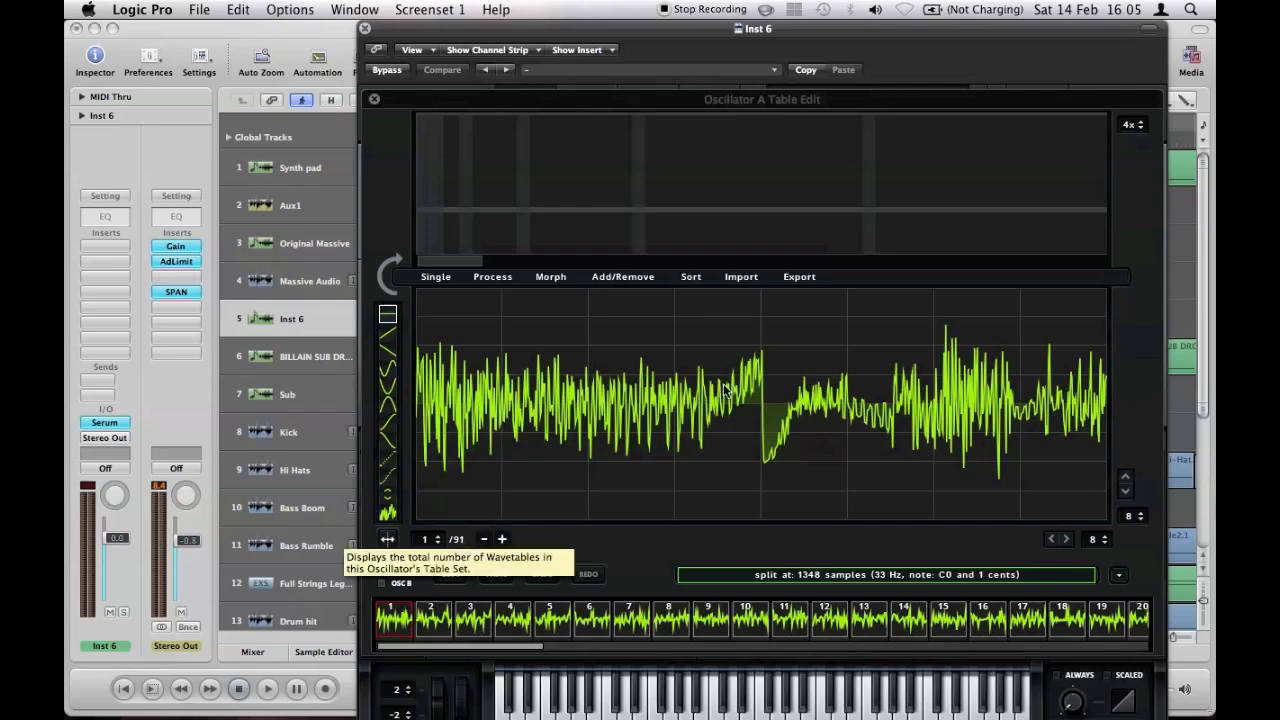
- Apply a Spectral morph to the imported wavetable, close the editor and raise Oscillator A's wavetable position
click(545, 277)
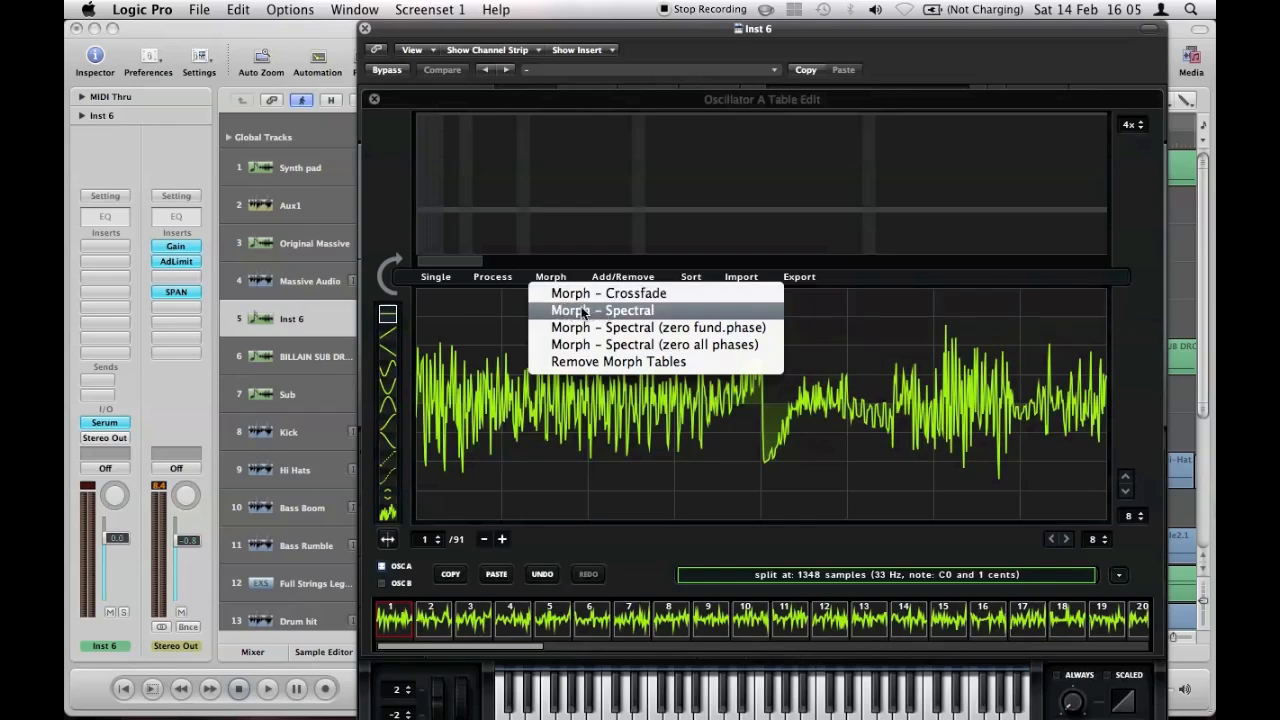
click(637, 318)
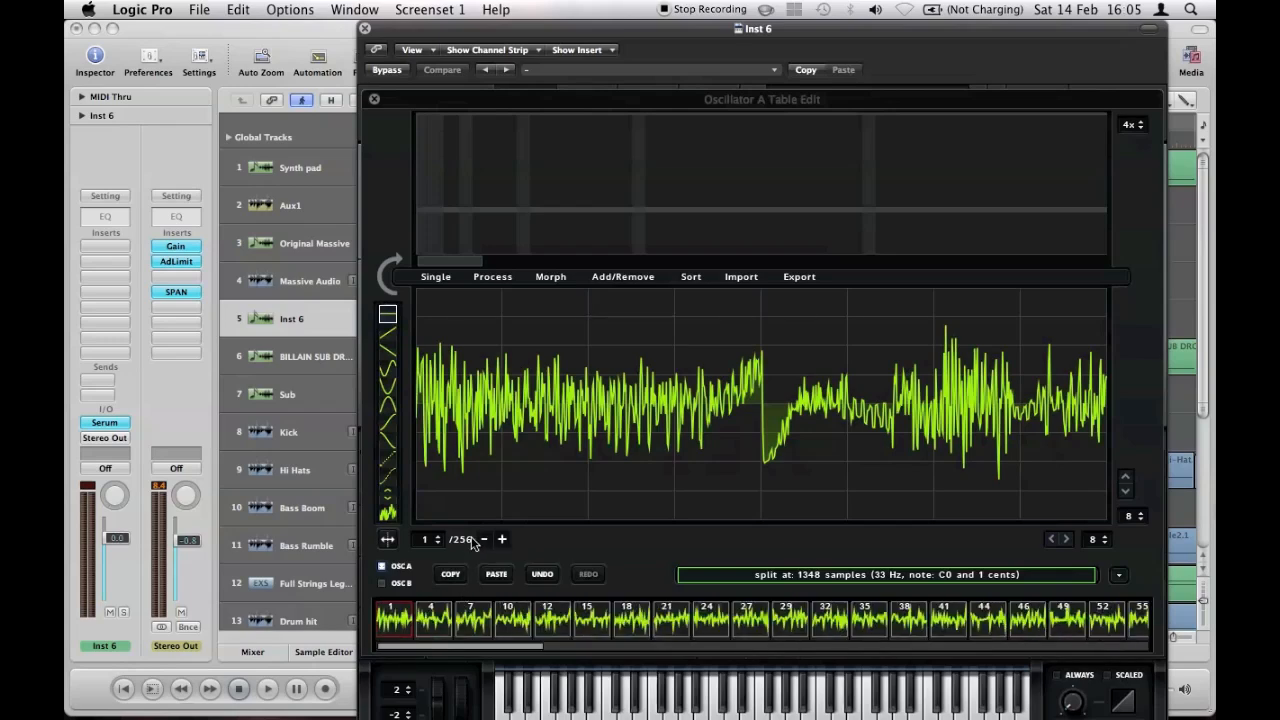
click(374, 101)
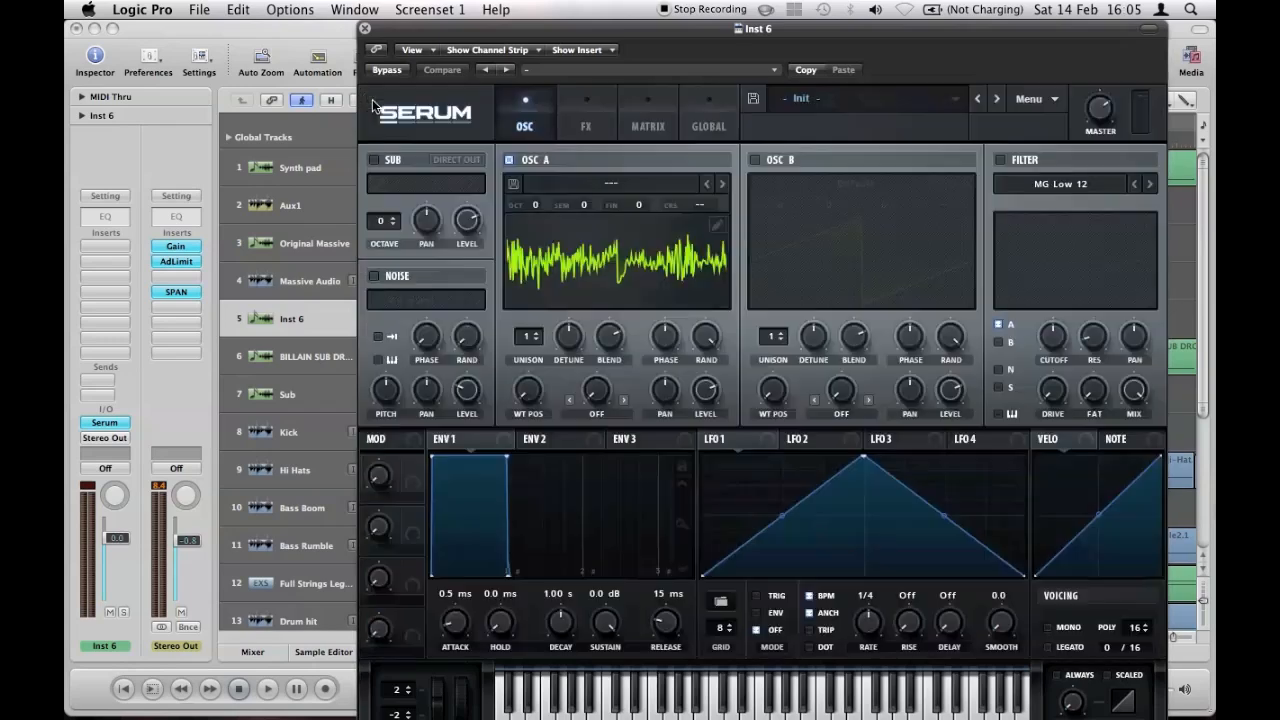
mouse_move(528, 390)
drag(528, 390, 532, 300)
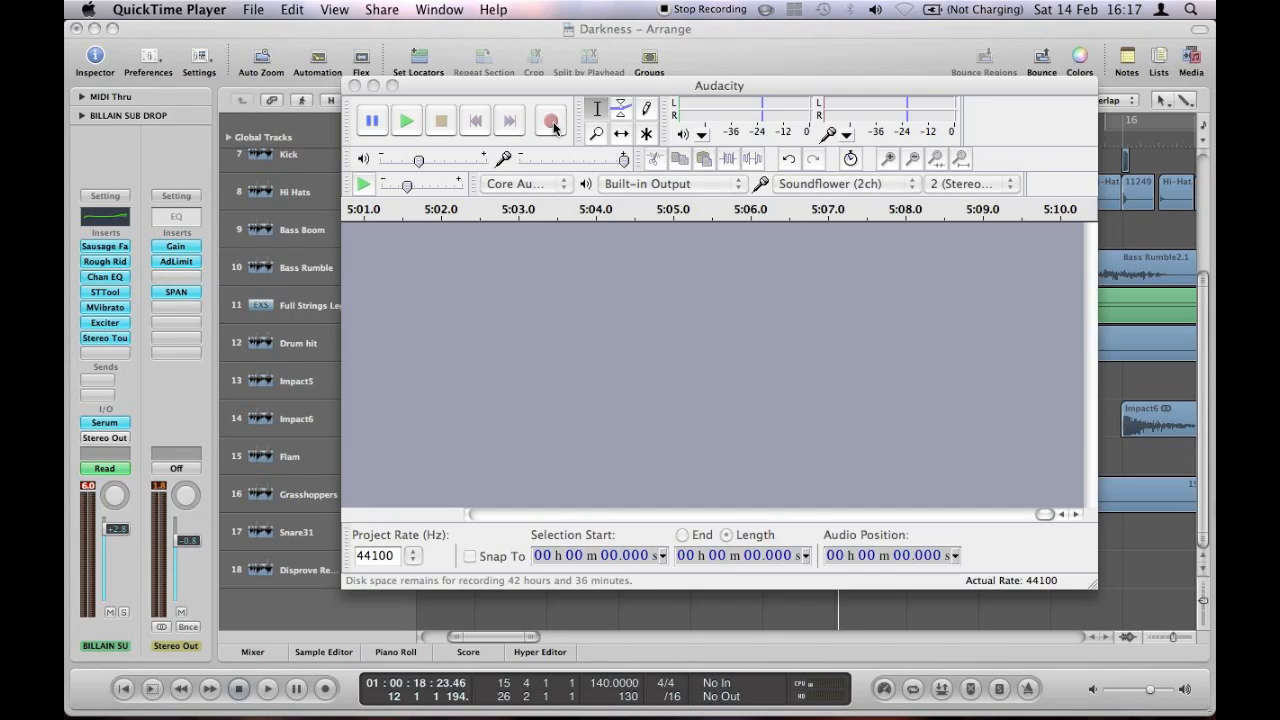
- Start a stereo recording from Soundflower (2ch) in Audacity and switch back to the Logic Pro arrangement
click(553, 125)
click(550, 120)
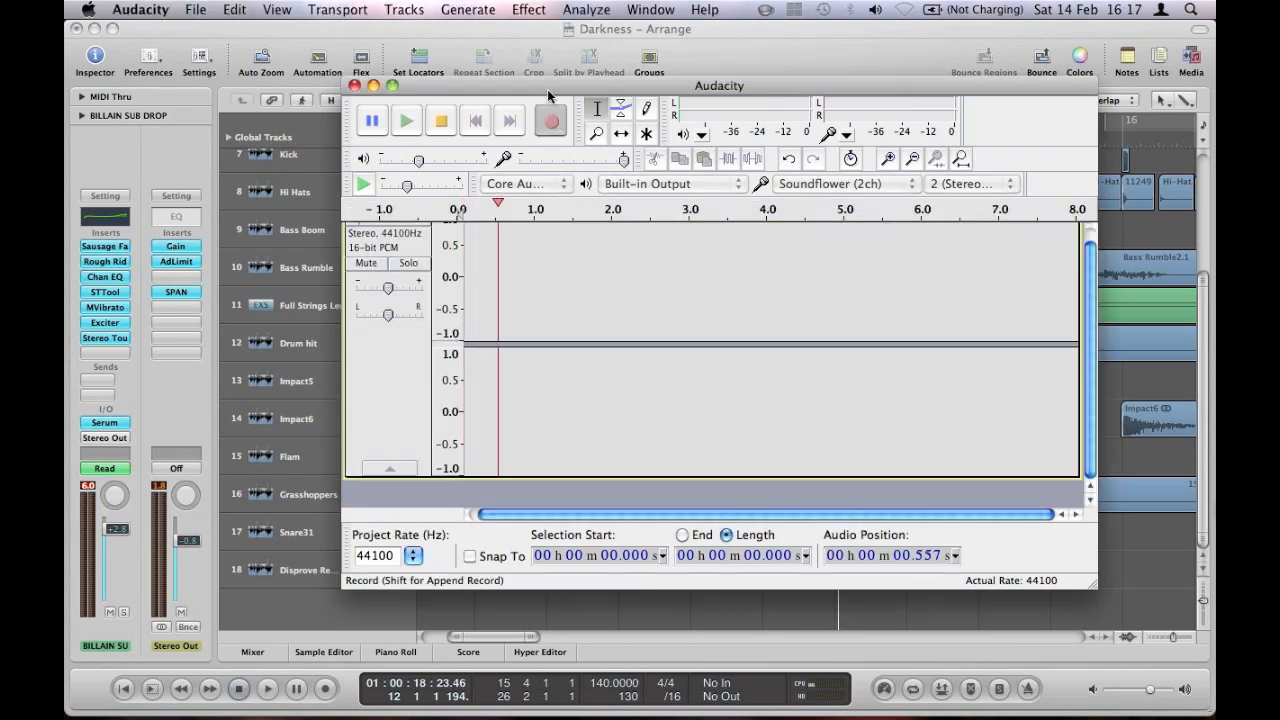
click(543, 45)
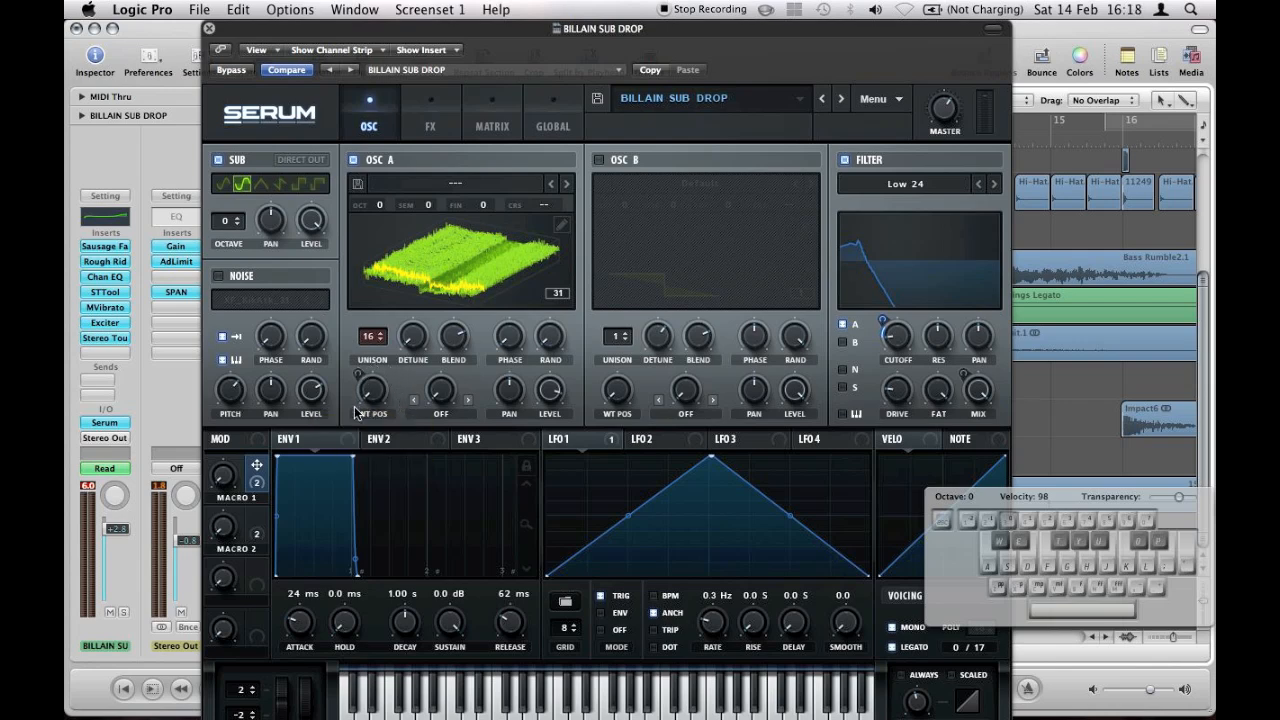
- Examine LFO 1's wavetable position modulation while playing a note, plus the sub oscillator's waveform and Envelope 1 of BILLAIN SUB DROP
click(611, 441)
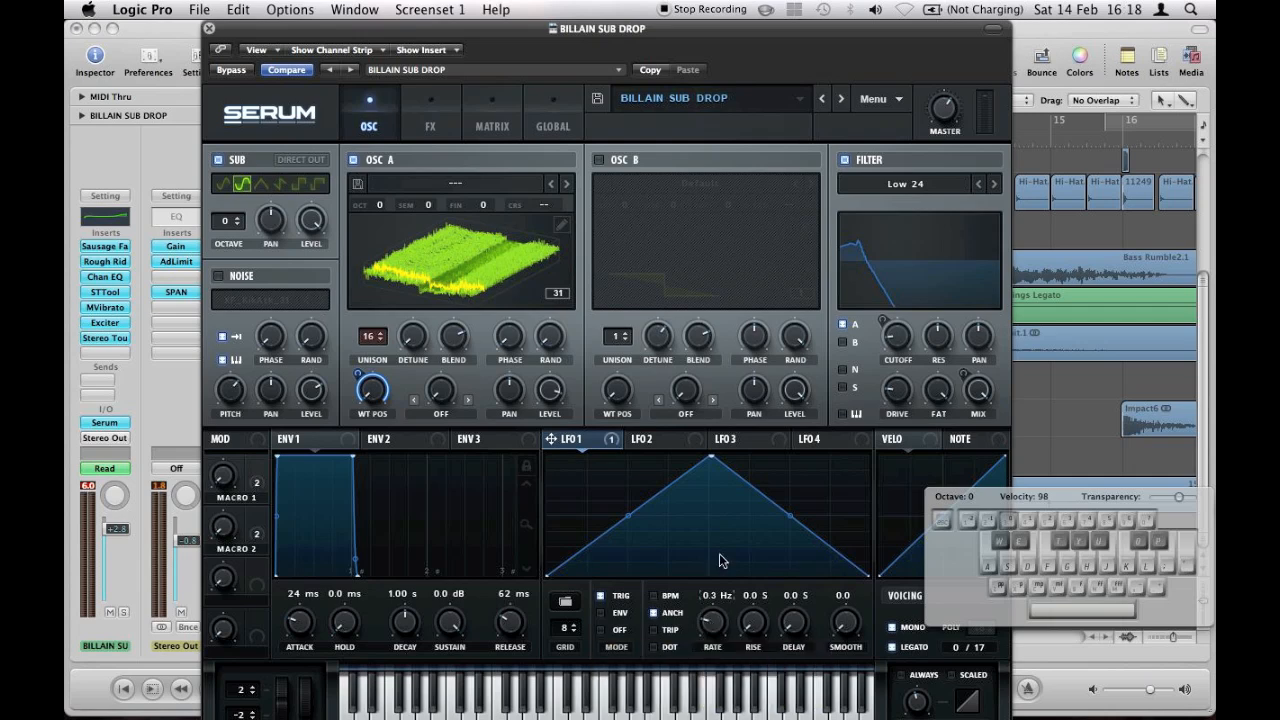
key(a)
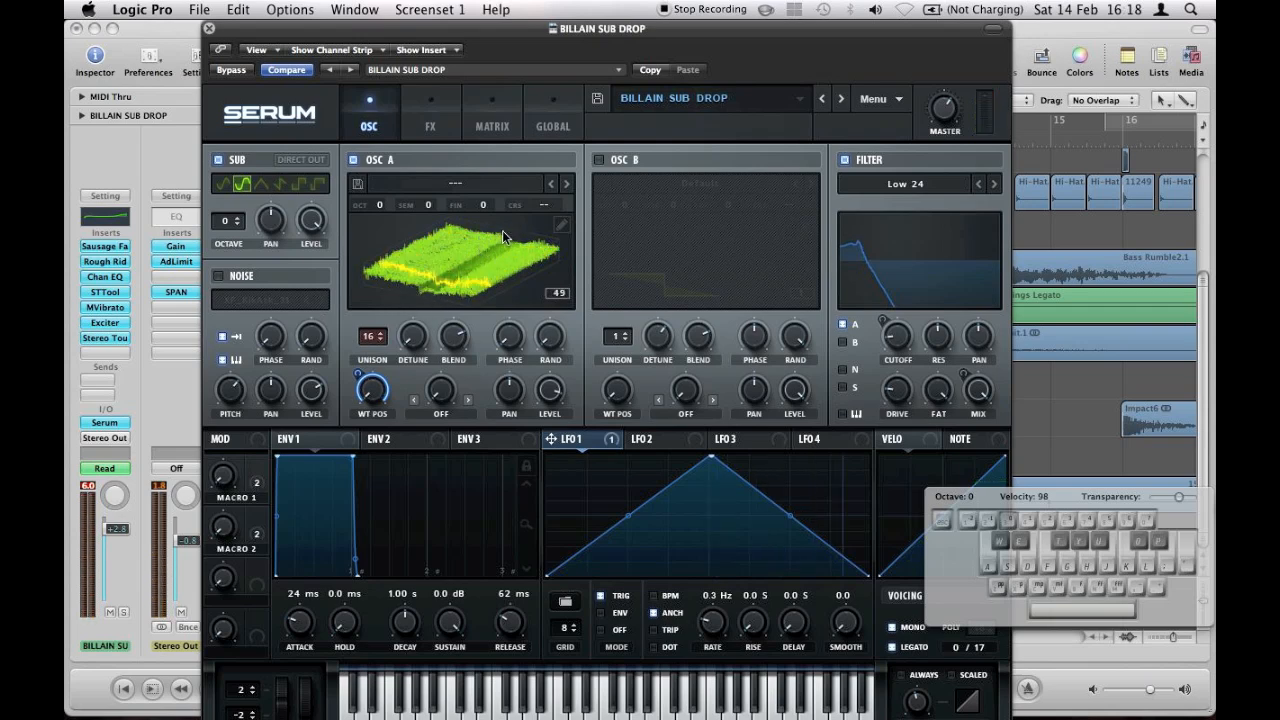
click(241, 185)
click(299, 441)
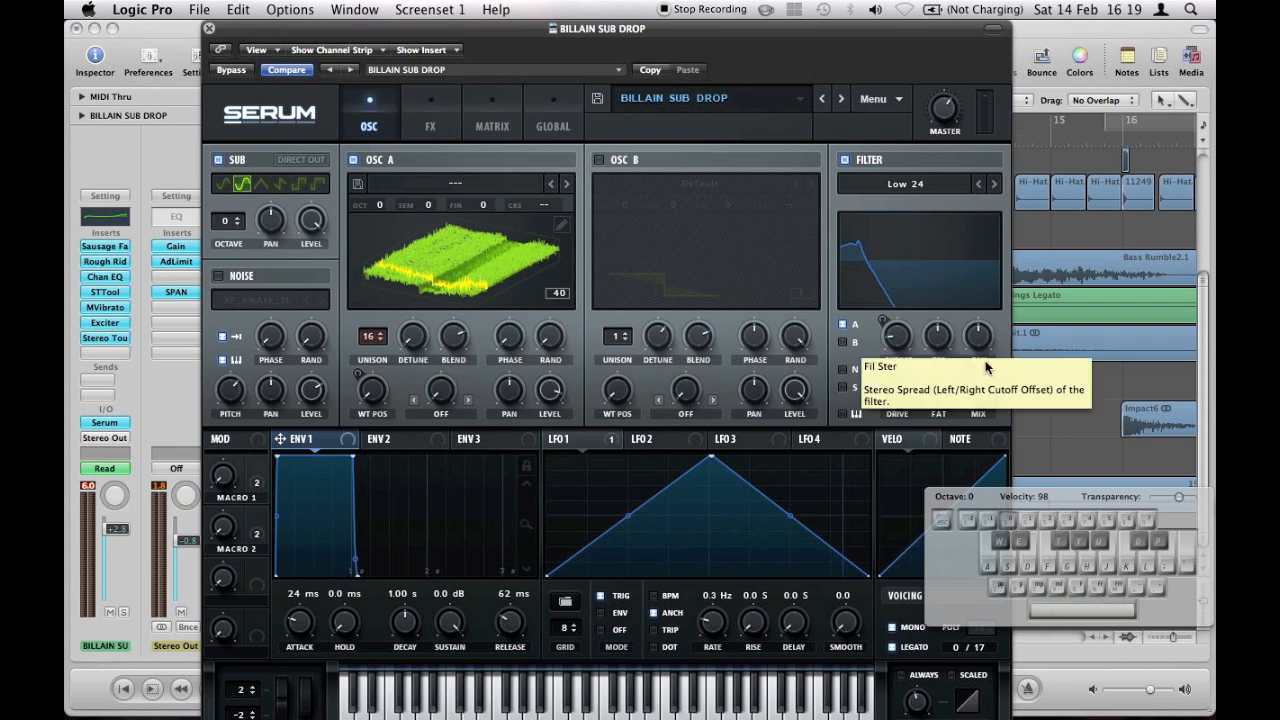
- Inspect the modulator on the filter cutoff and the Macro 1 and Macro 2 assignments
drag(899, 342, 899, 342)
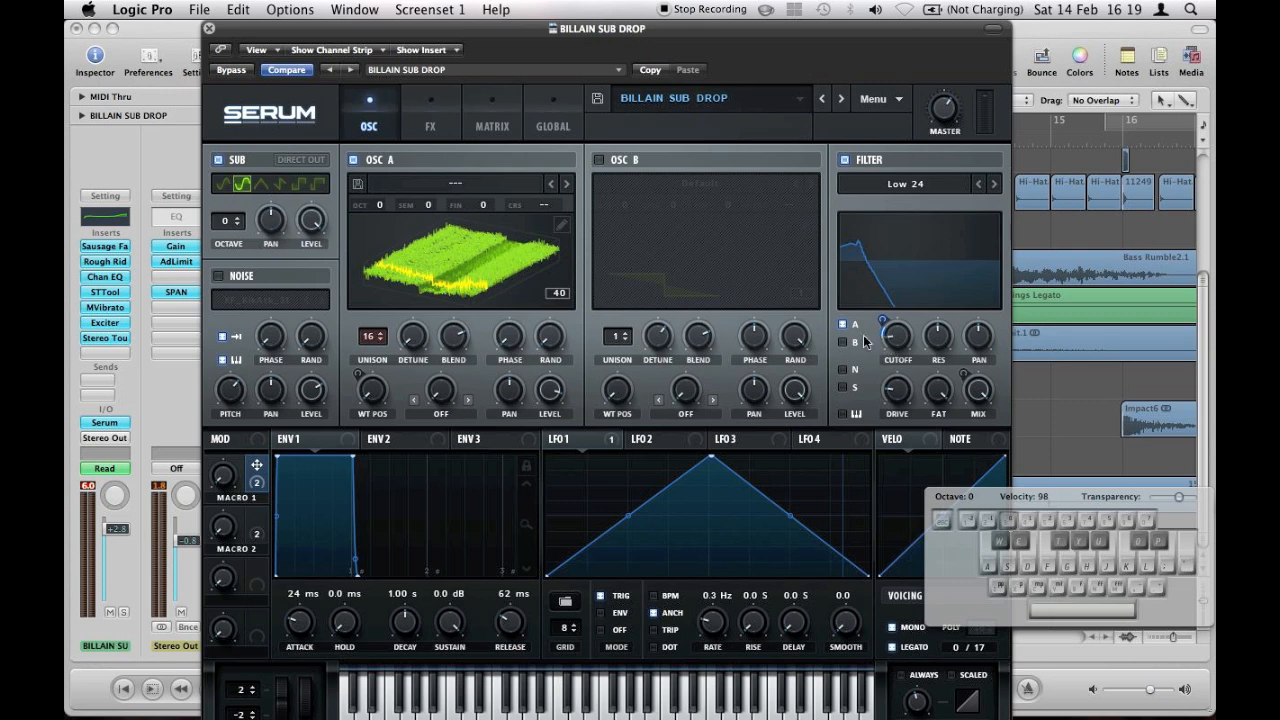
right_click(897, 338)
mouse_move(1040, 444)
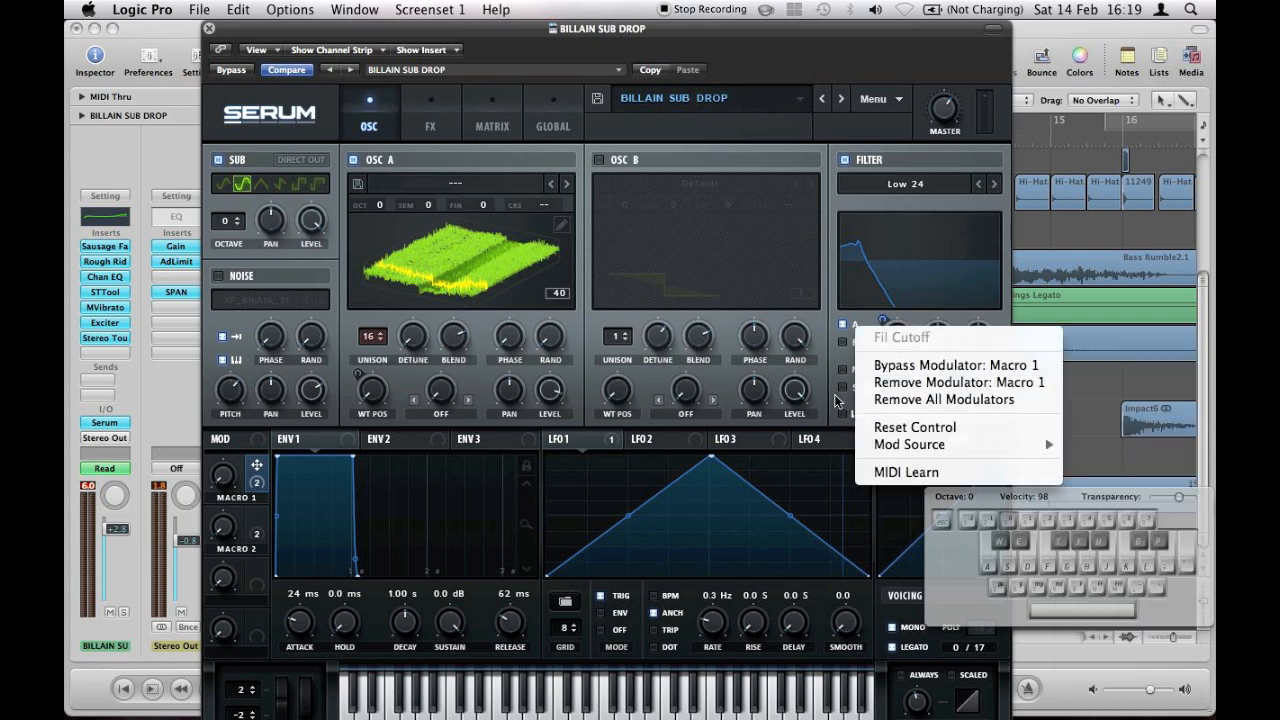
click(812, 344)
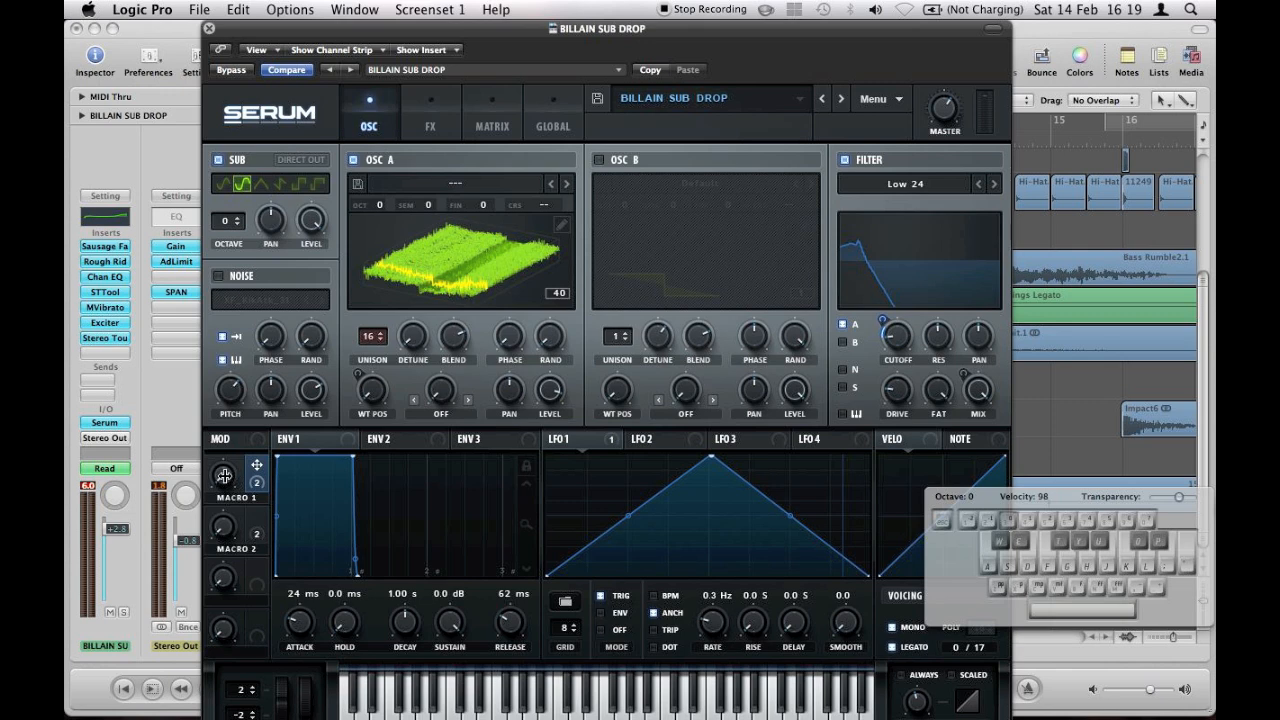
drag(223, 476, 256, 548)
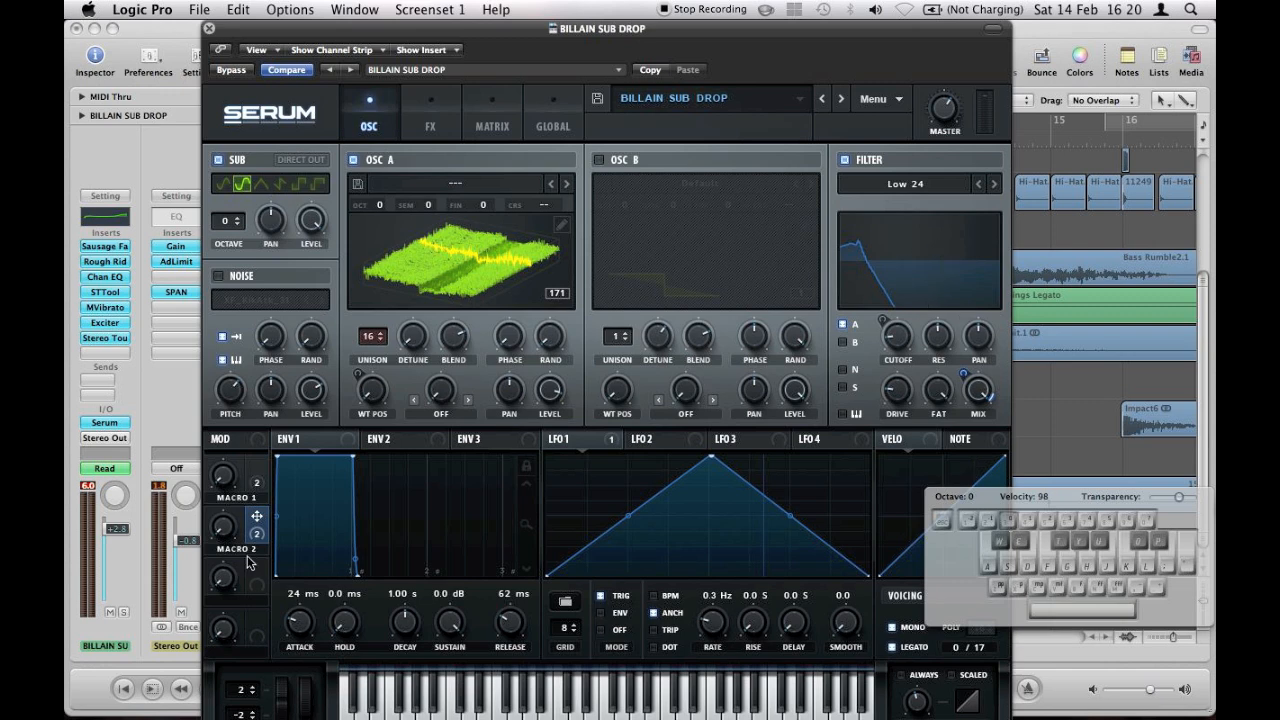
drag(224, 530, 258, 600)
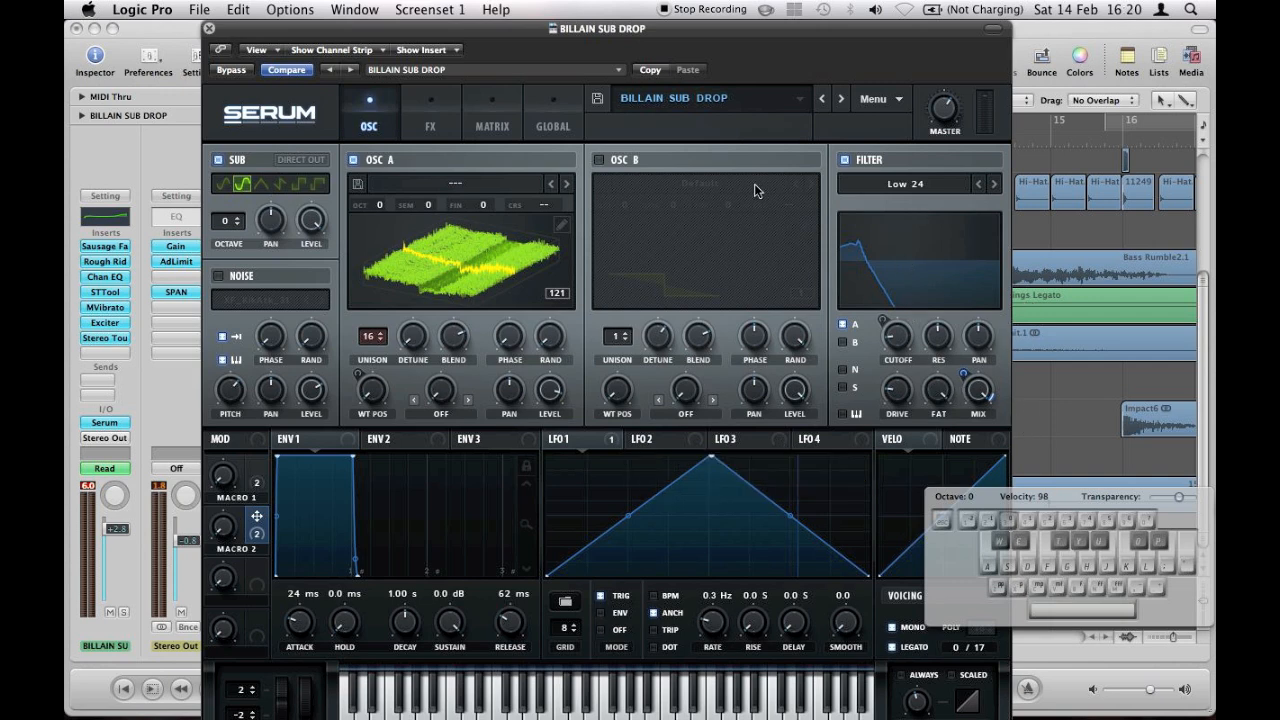
- Review the patch's effects chain, including the Phaser and EQ settings, and return to the oscillator page
click(430, 128)
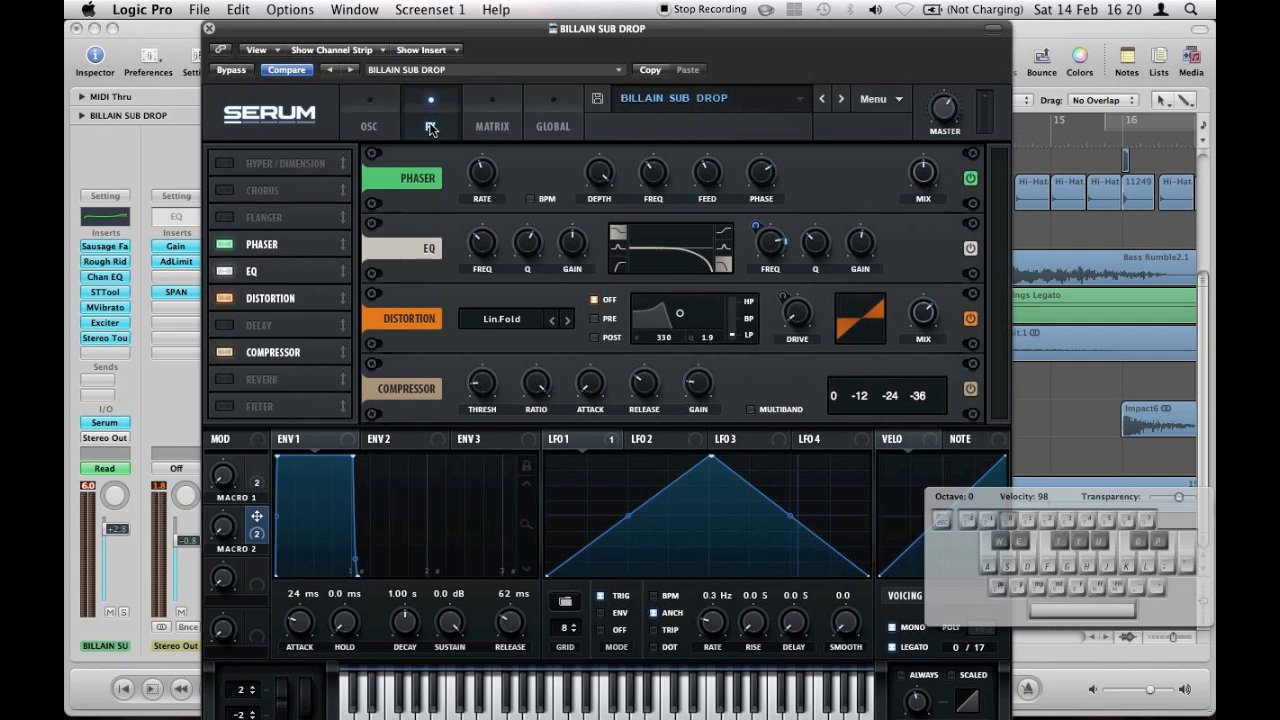
click(480, 174)
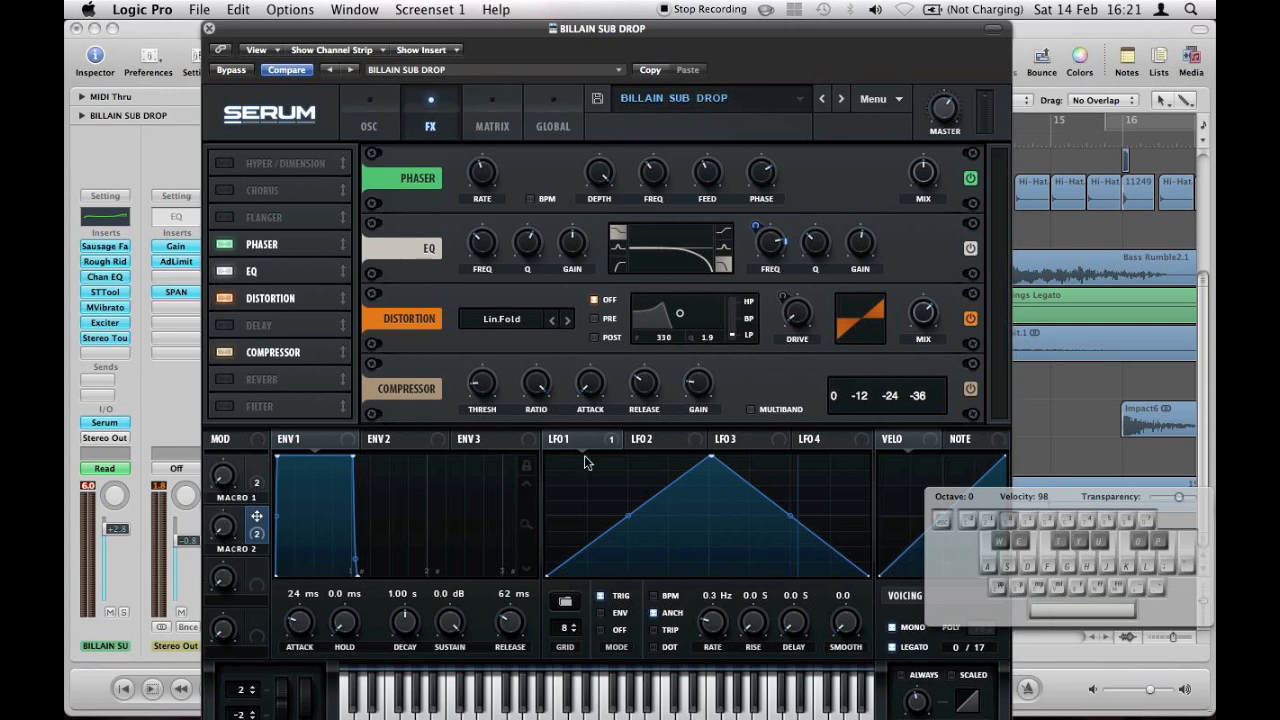
mouse_move(756, 257)
click(383, 122)
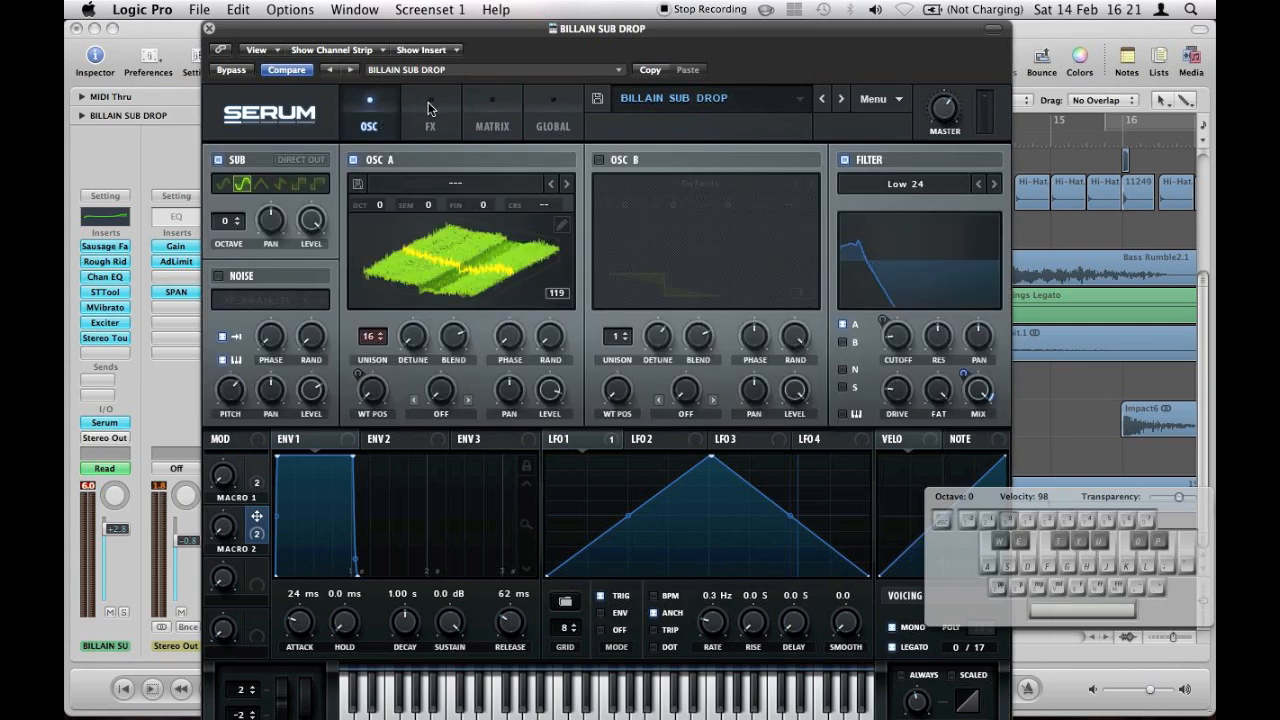
- Play a test note with the effects page open and check how Macro 1 drives the Distortion
click(430, 110)
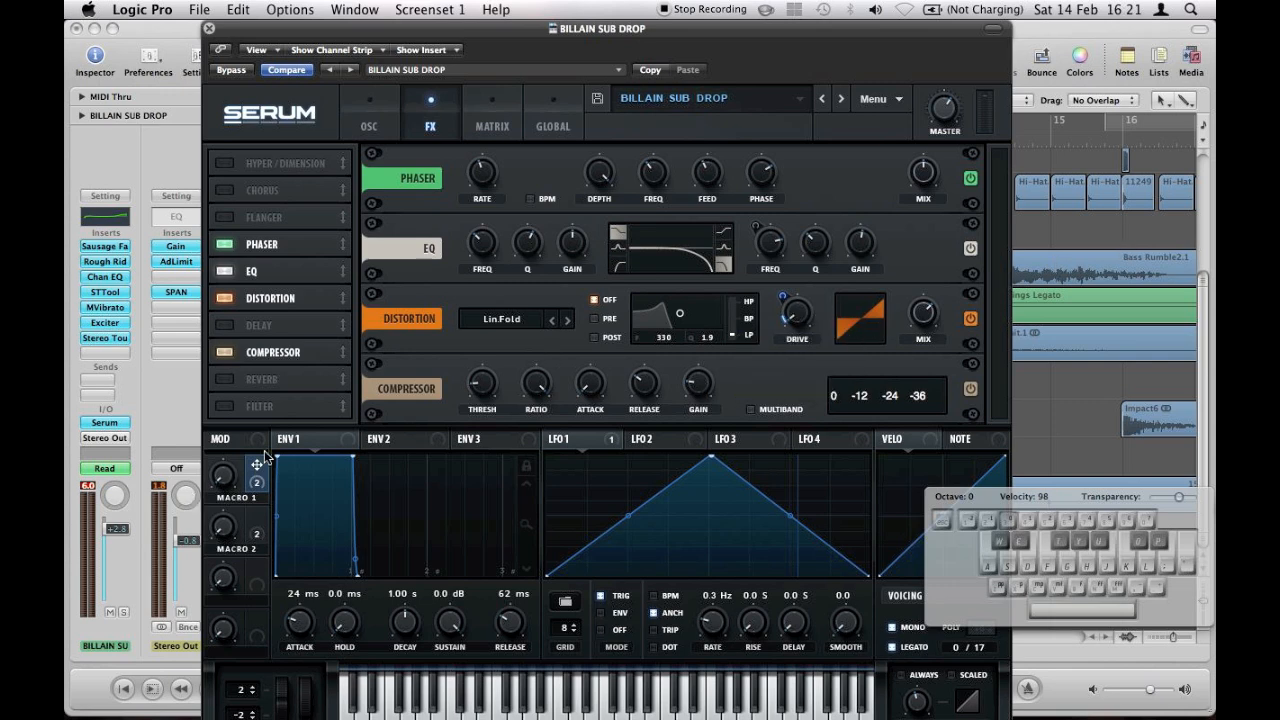
key(a)
drag(224, 450, 246, 541)
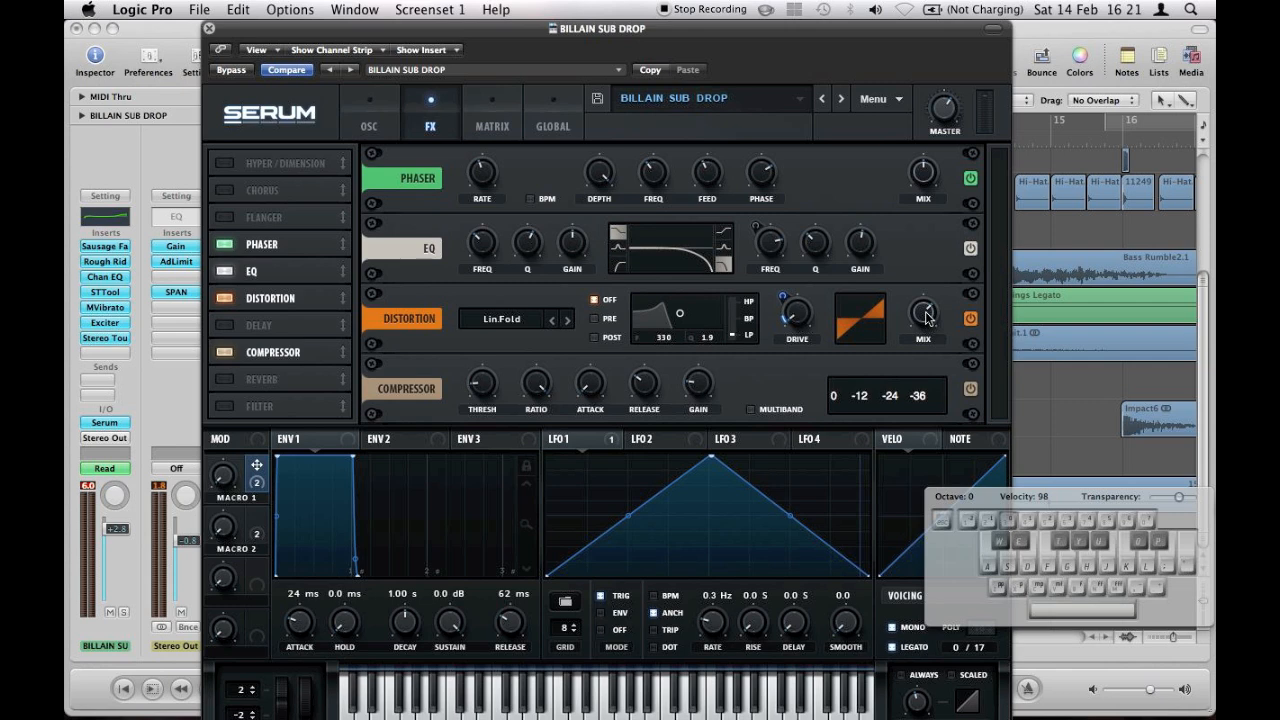
mouse_move(927, 317)
mouse_move(249, 484)
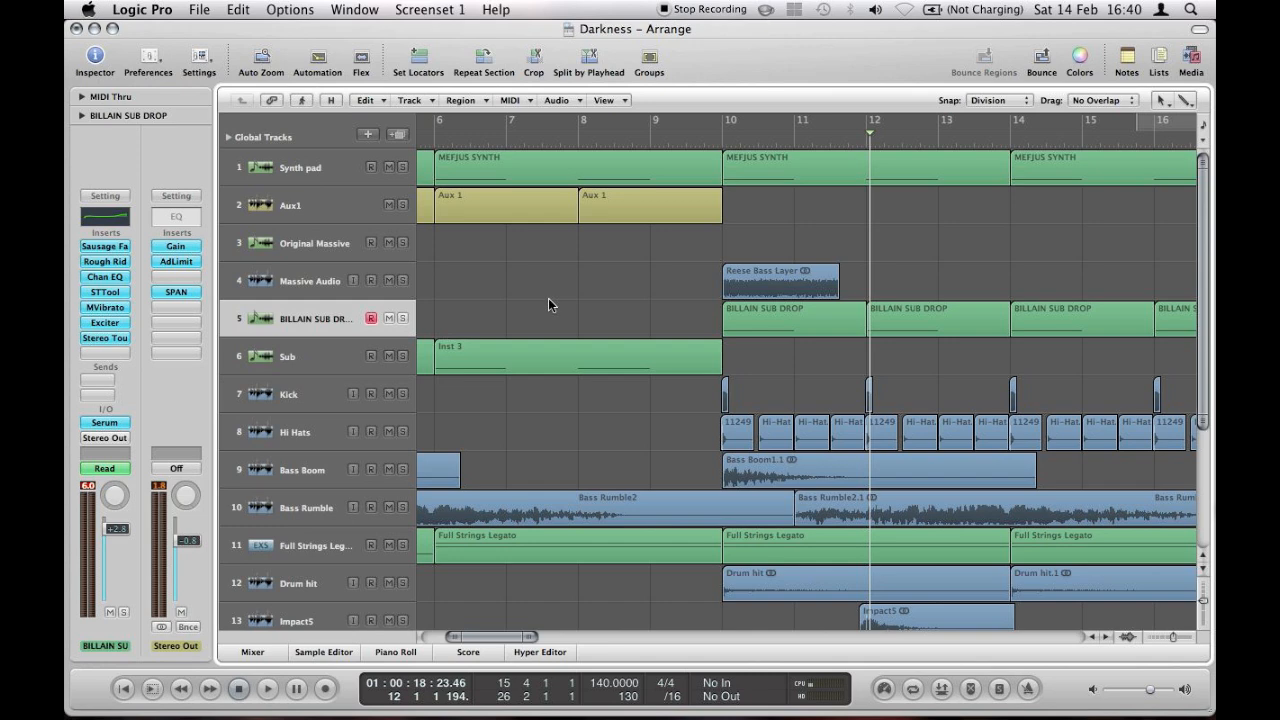
- Bypass all insert effects on the BILLAIN SUB DROP channel strip, from Sausage Fattener through Stereo Tool
alt+click(98, 248)
alt+click(99, 261)
alt+click(101, 277)
alt+click(104, 293)
alt+click(106, 307)
alt+click(108, 323)
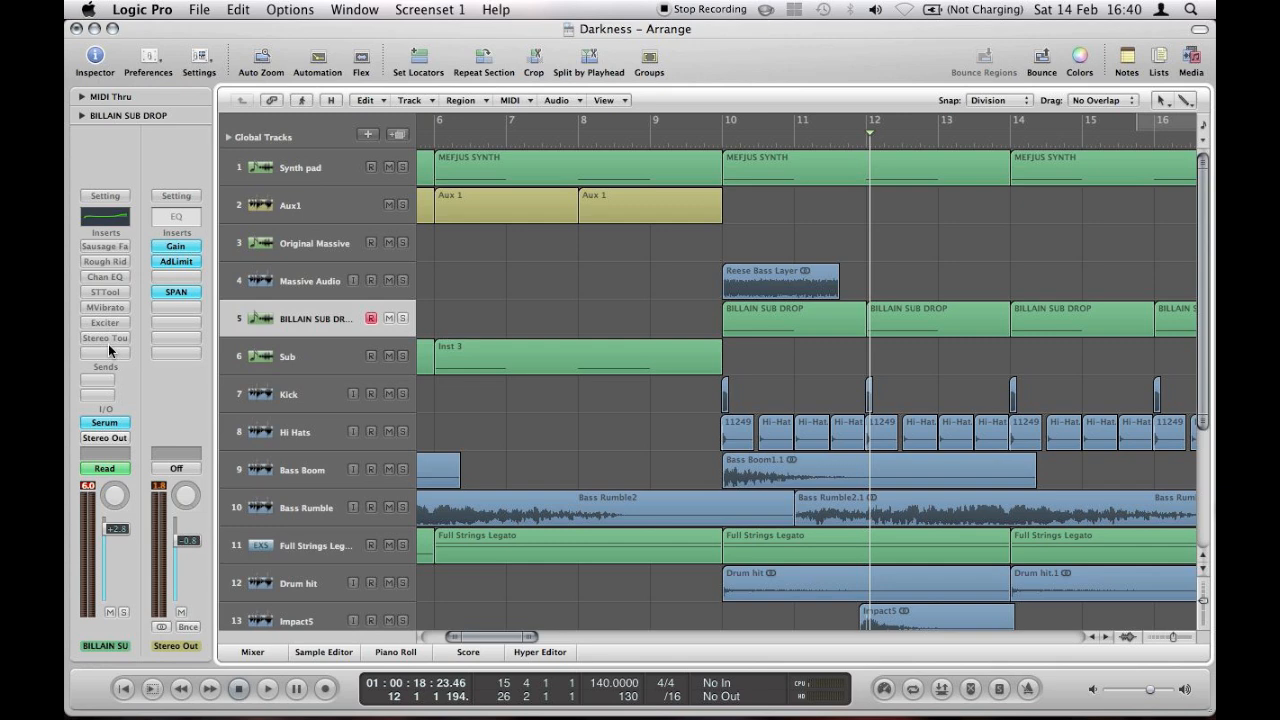
- Play the BILLAIN SUB DROP track in solo without its inserts, first from bar 10 and again from about bar 23
click(721, 145)
key(space)
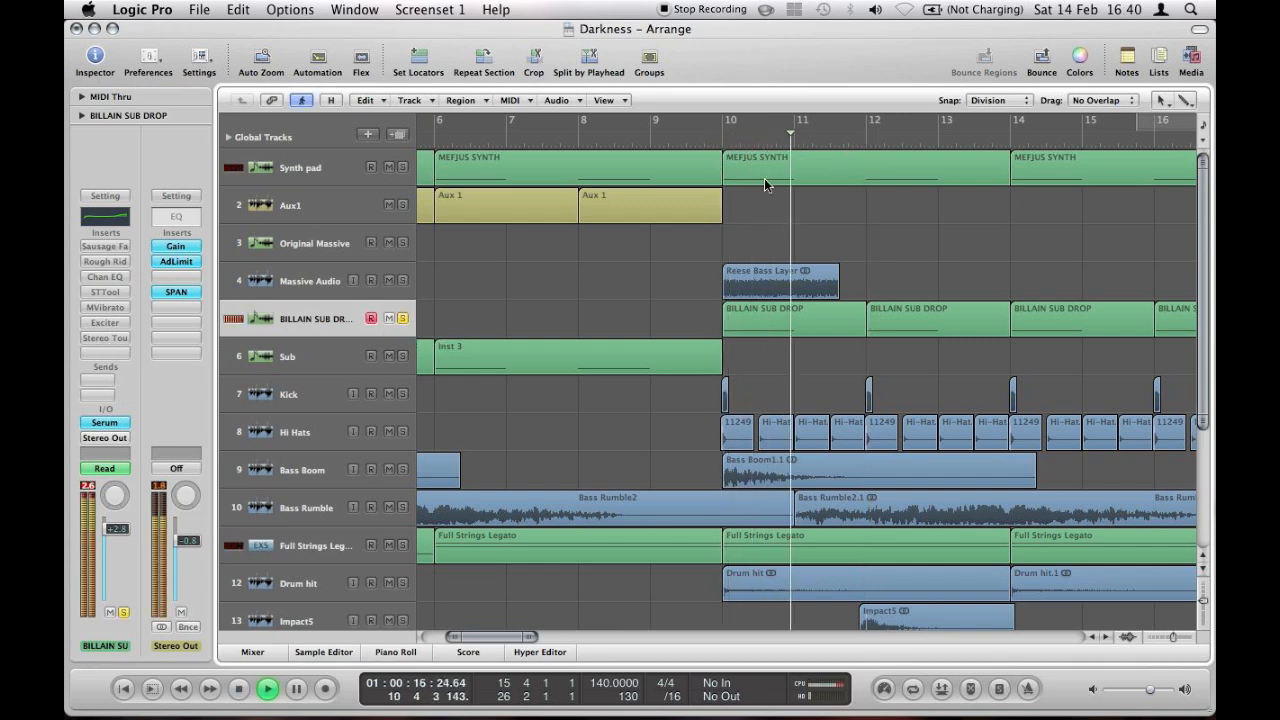
scroll(765, 180, right, 10)
key(space)
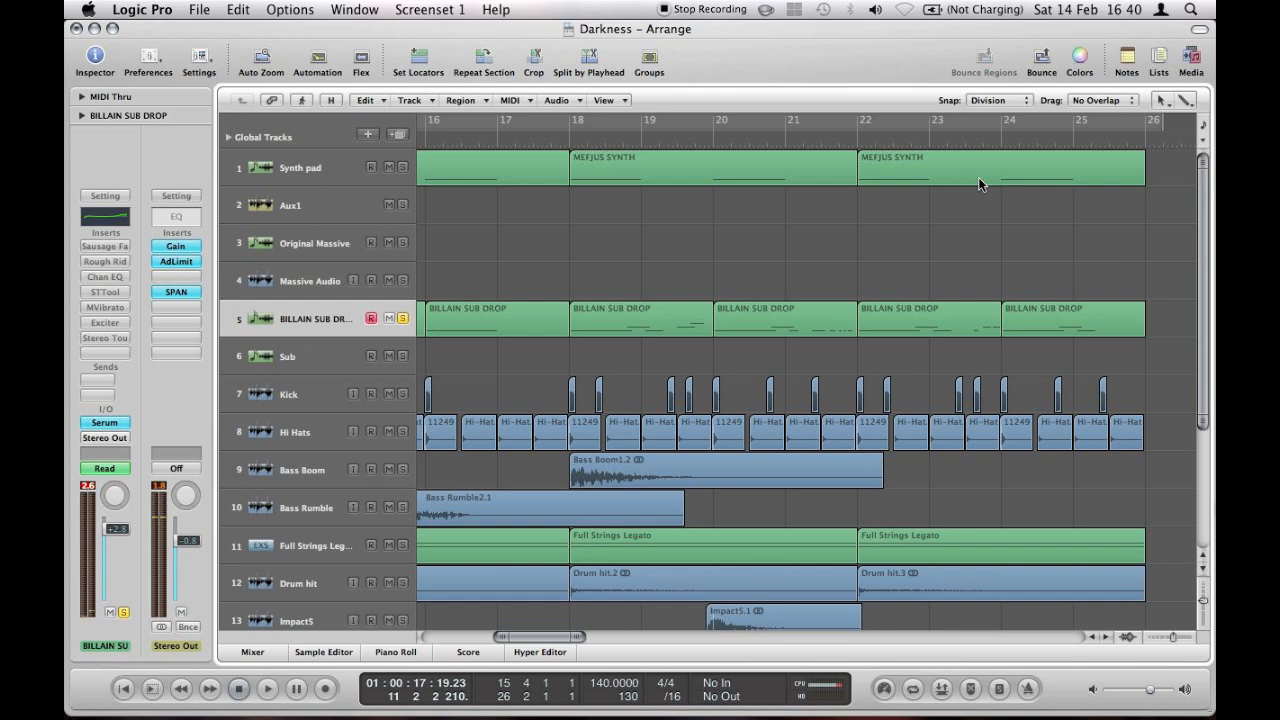
click(936, 148)
key(space)
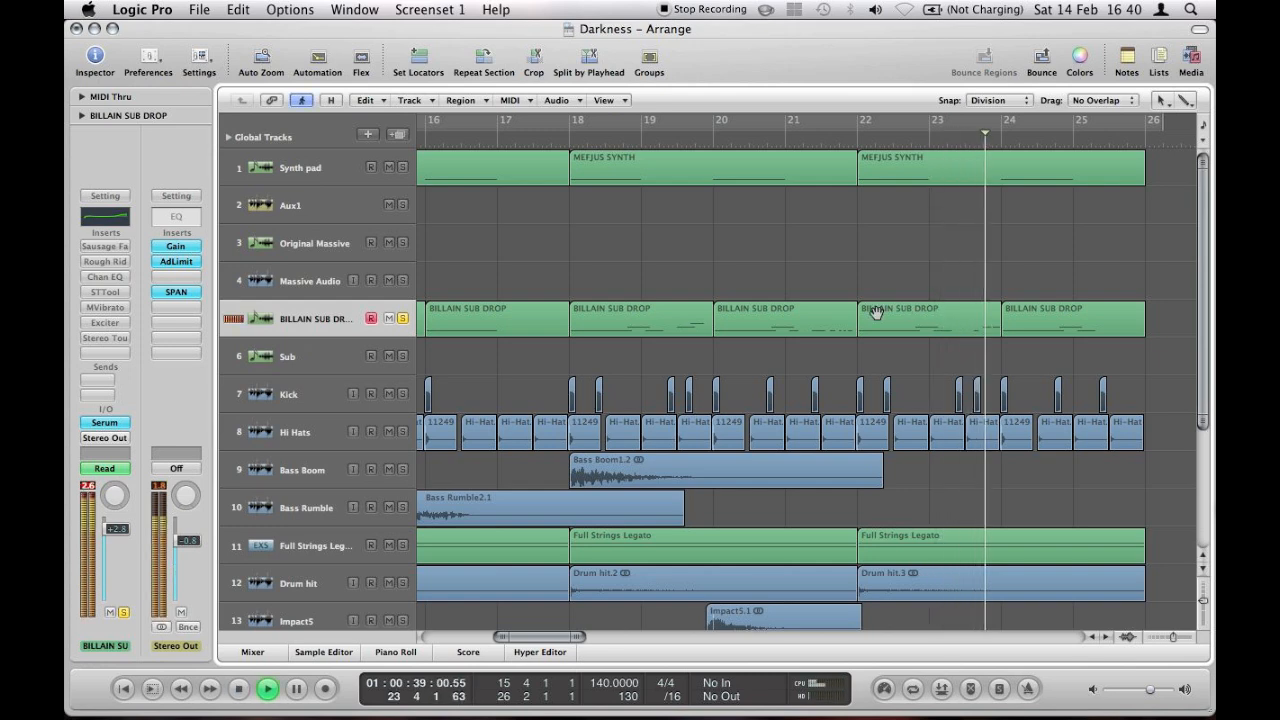
- Stop playback and re-enable all the bypassed insert effects on the BILLAIN SUB DROP channel strip
key(space)
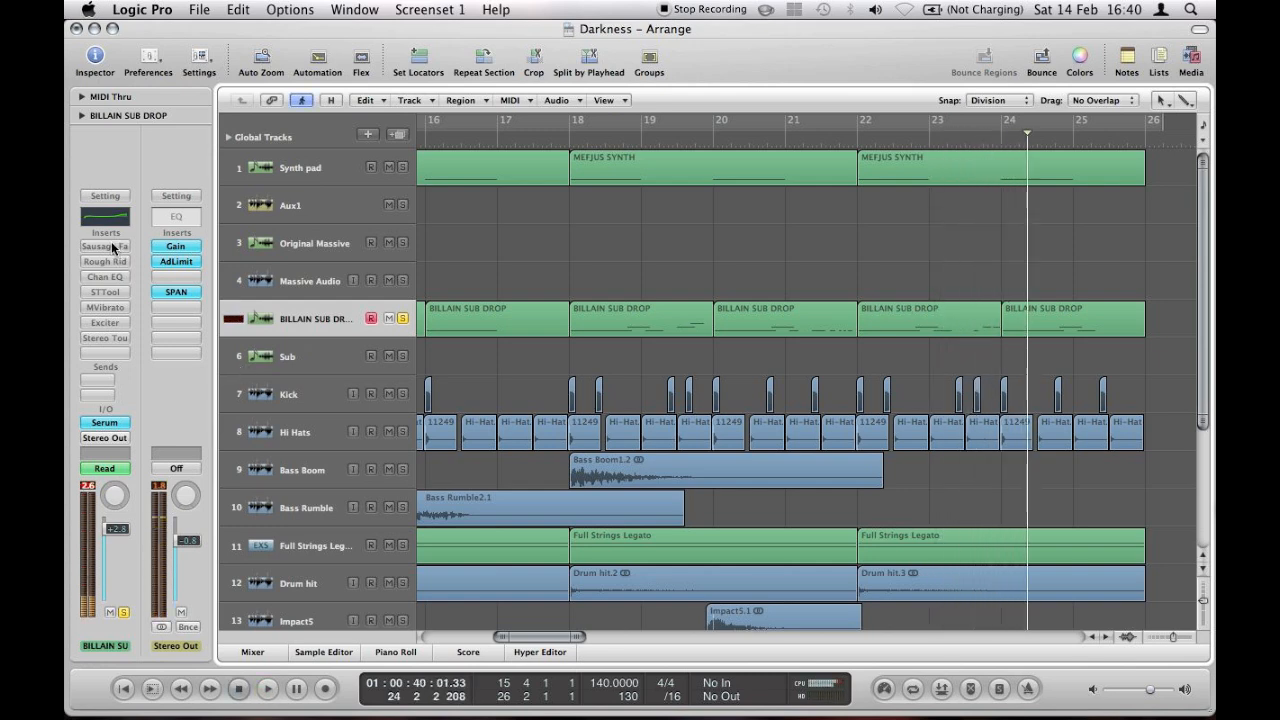
alt+click(113, 248)
alt+click(113, 261)
alt+click(112, 277)
alt+click(111, 292)
alt+click(110, 309)
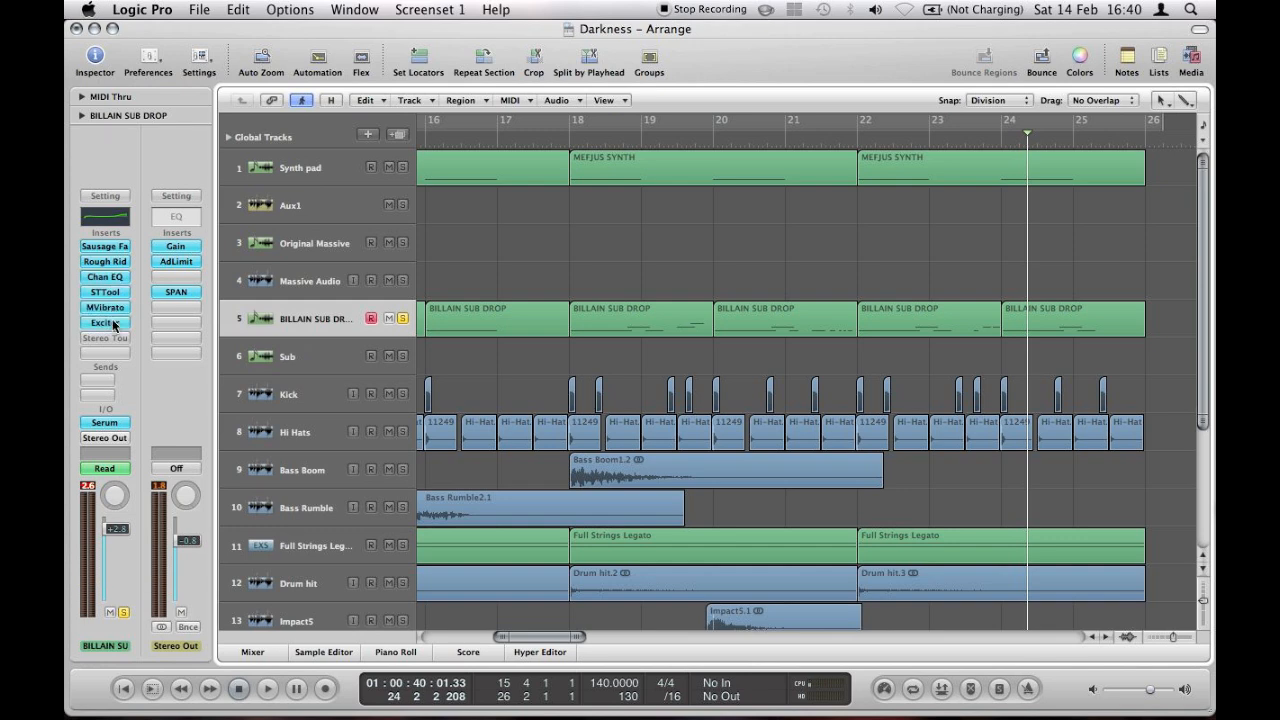
- Play the soloed BILLAIN SUB DROP track with its inserts active from bar 16 and from about bar 23, and unsolo it
right_click(466, 324)
click(565, 261)
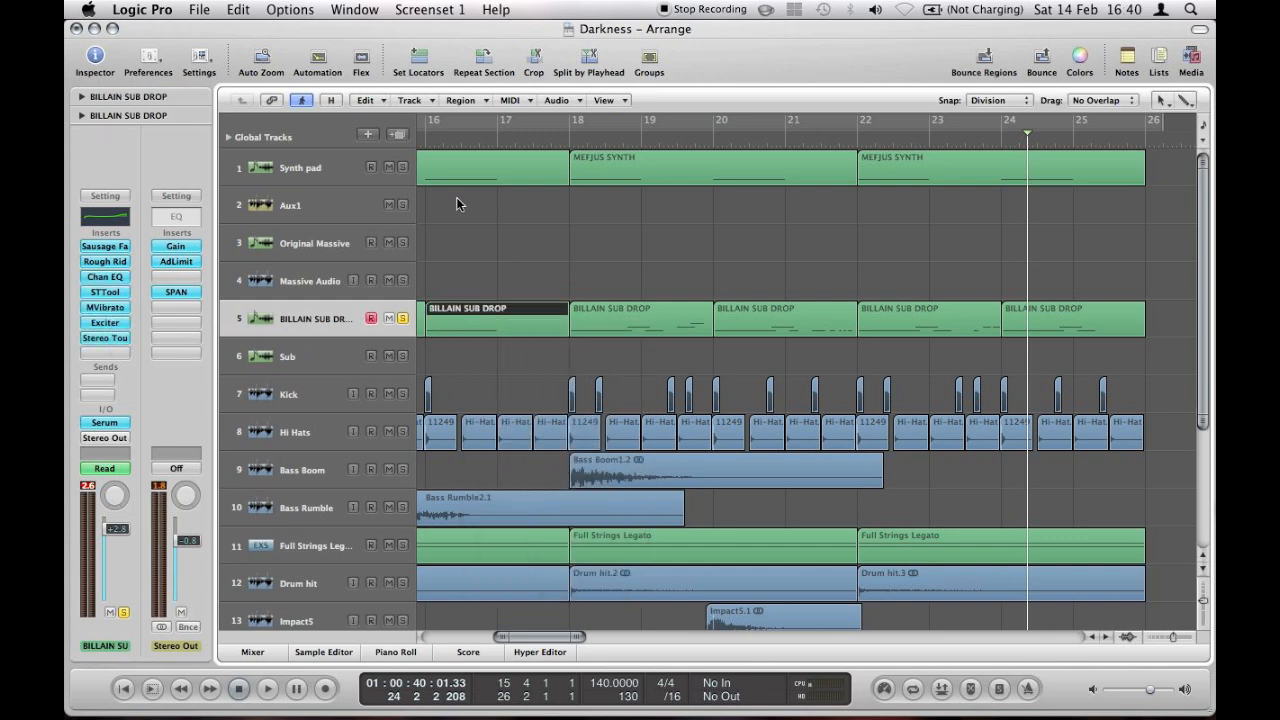
double_click(426, 145)
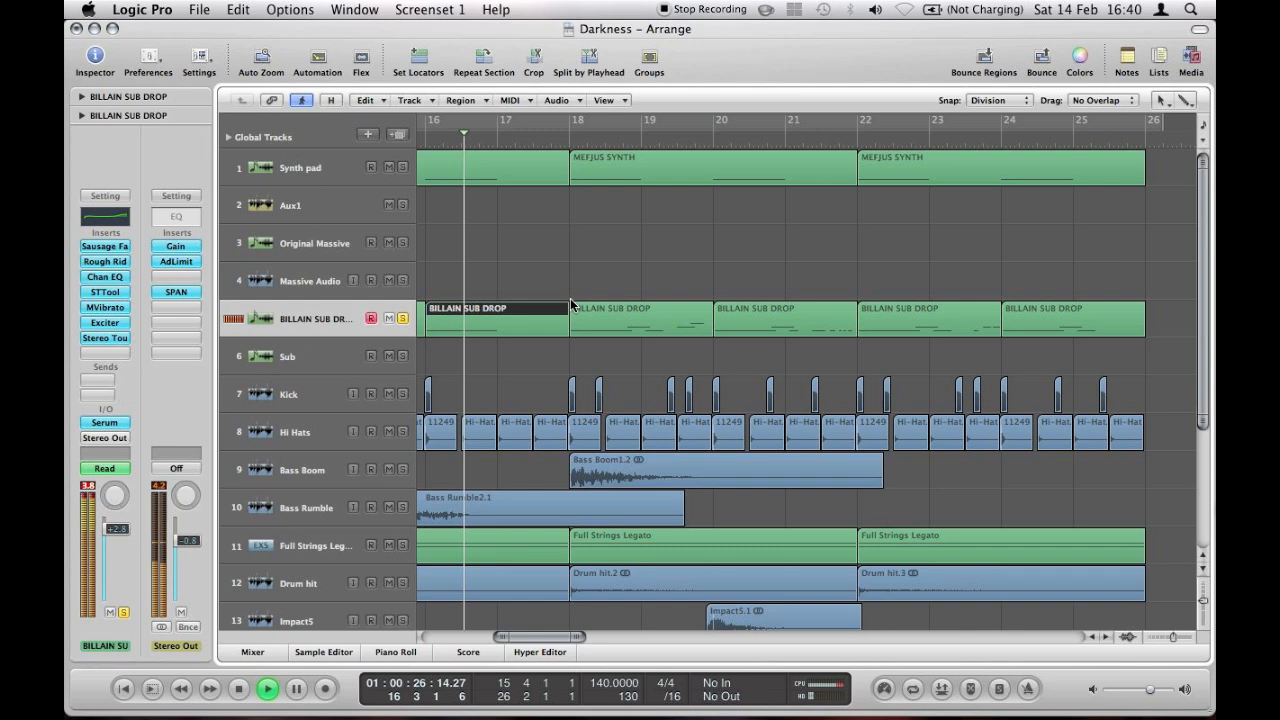
click(963, 138)
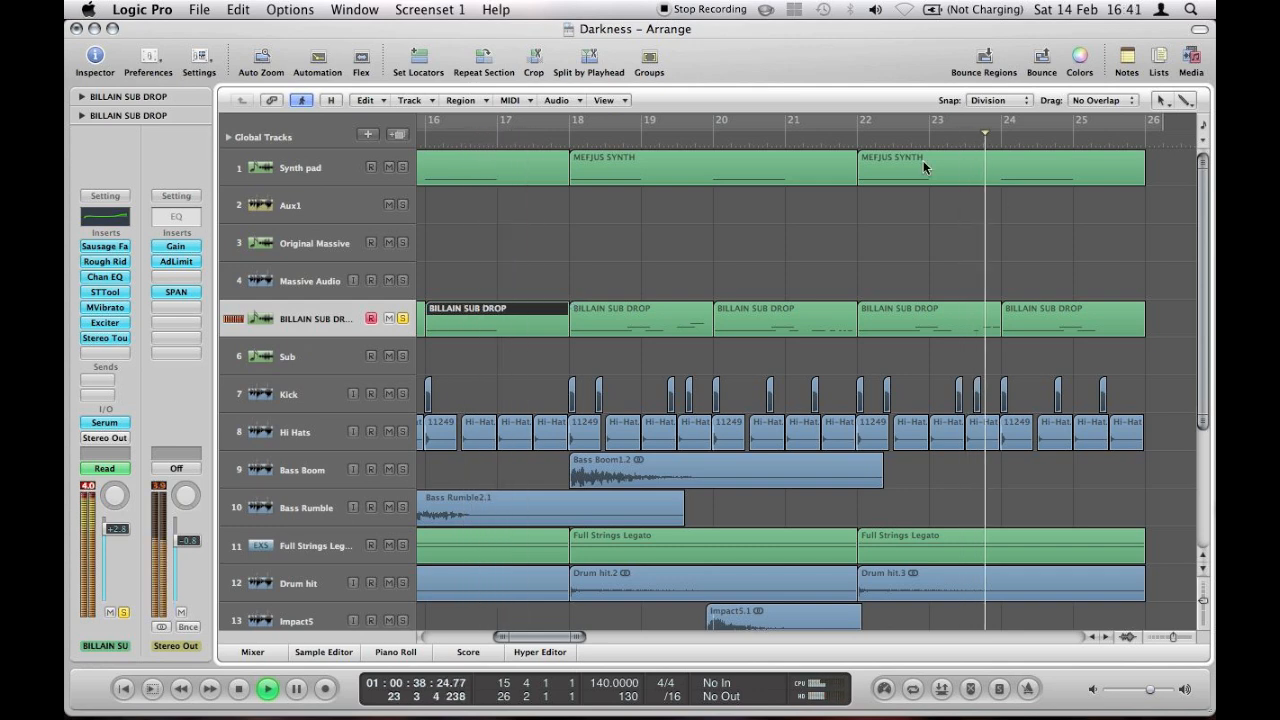
key(space)
click(403, 318)
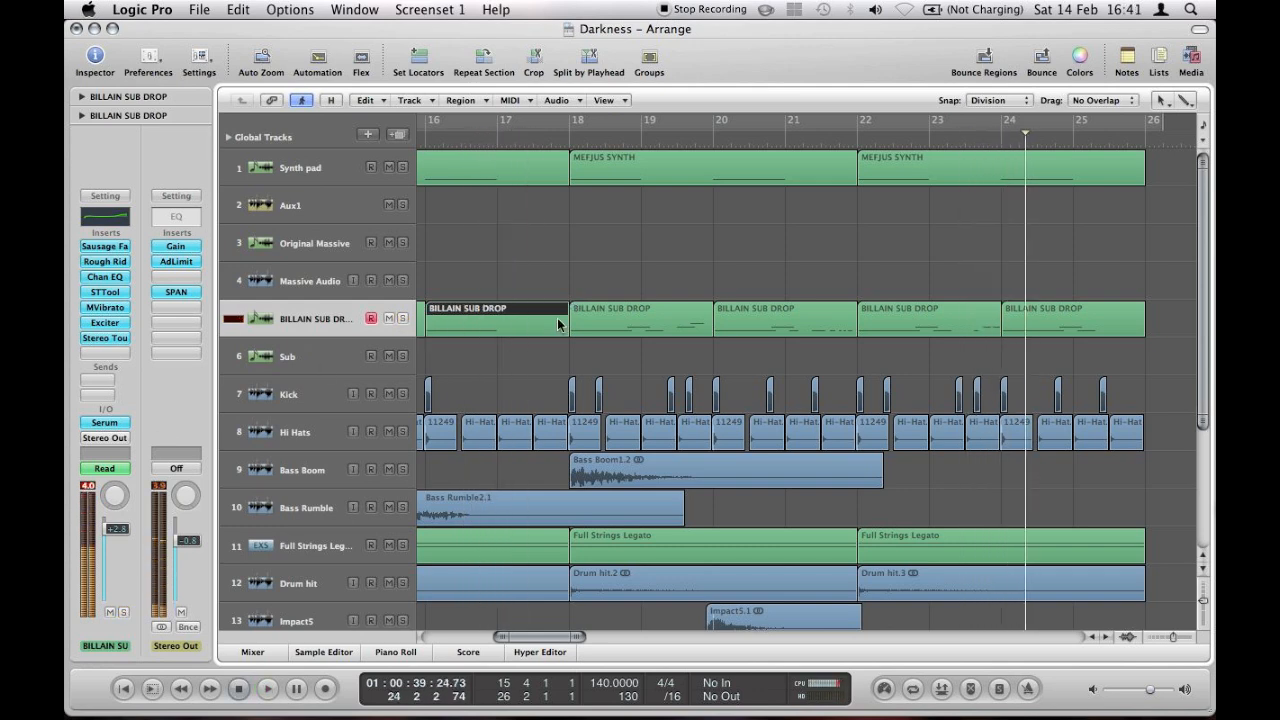
click(568, 303)
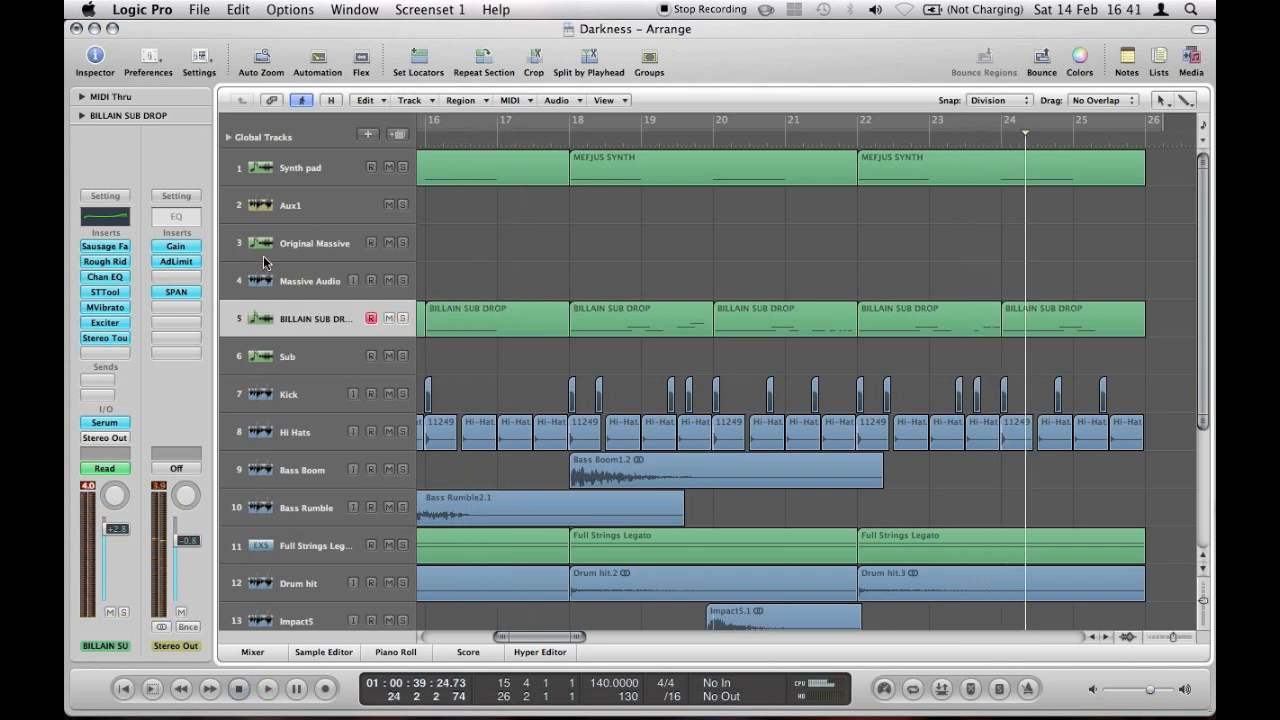
- In the Sausage Fattener insert, nudge the Fatness slightly and set Color to 10.0 %
click(109, 250)
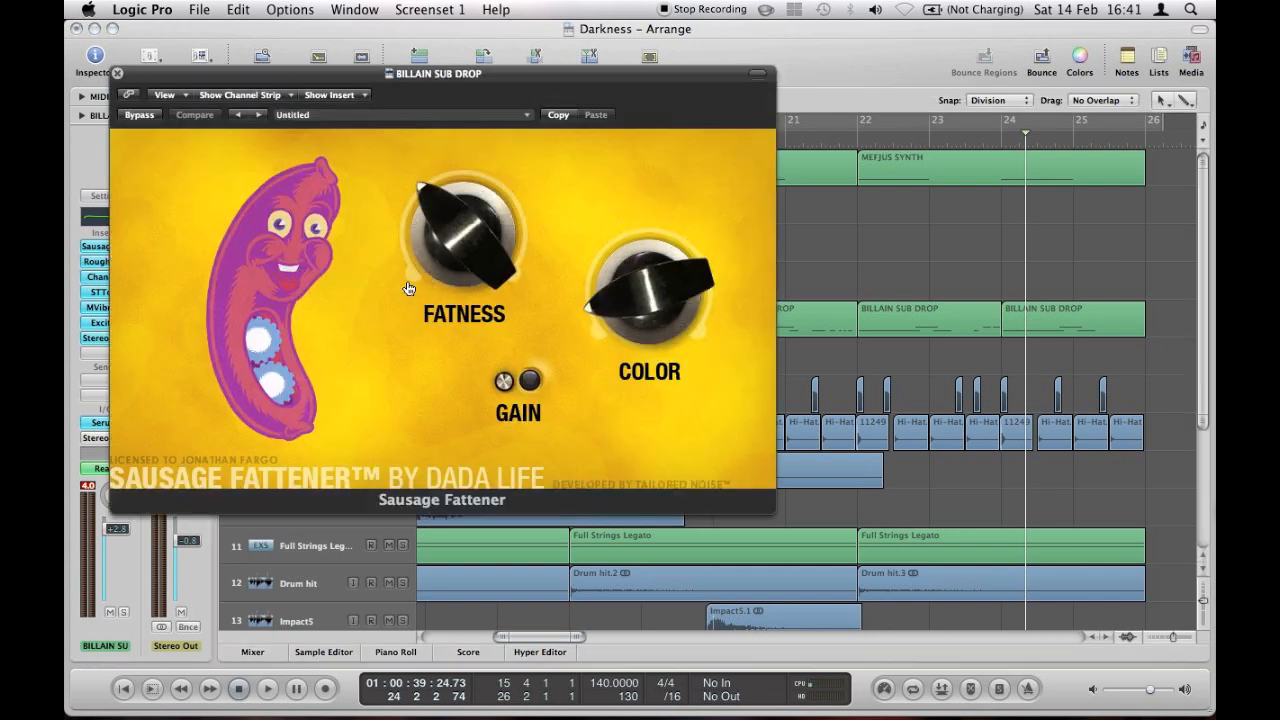
click(433, 217)
drag(433, 215, 433, 219)
mouse_move(586, 316)
drag(586, 320, 587, 316)
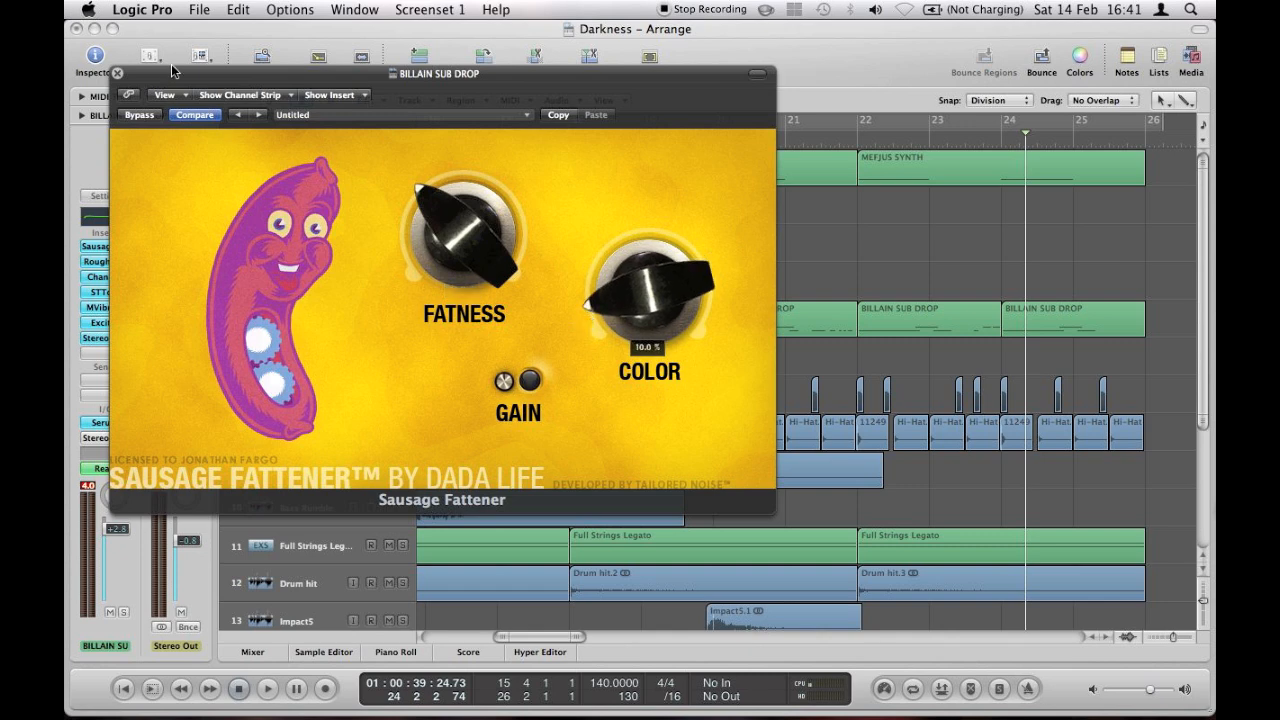
click(117, 73)
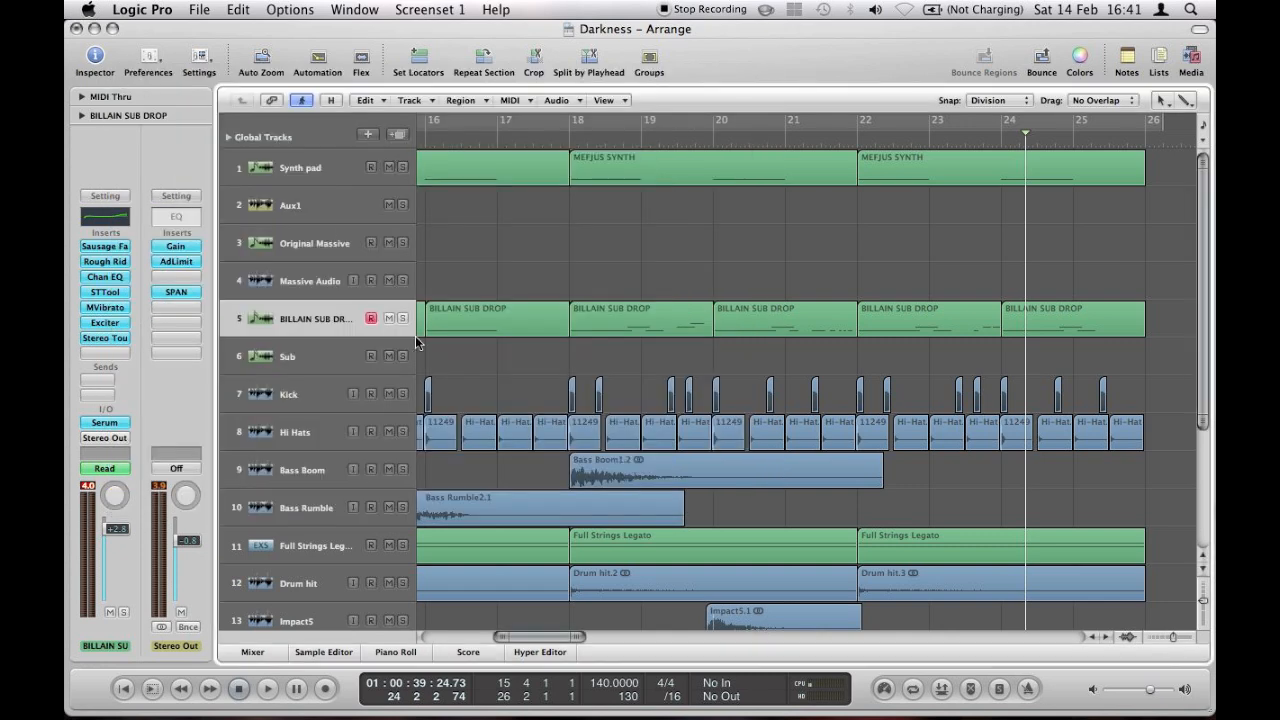
- Review the settings of the Rough Rider, Channel EQ and Stereo Tool inserts on the BILLAIN SUB DROP track
click(108, 262)
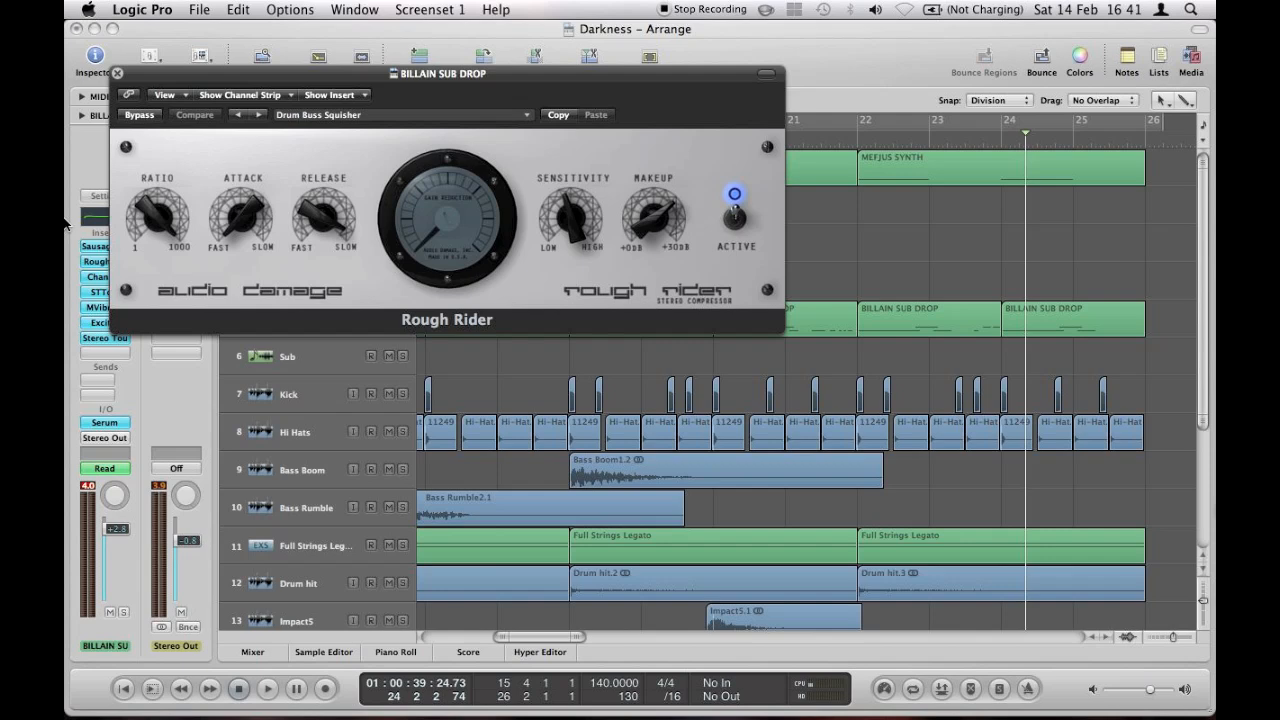
click(117, 73)
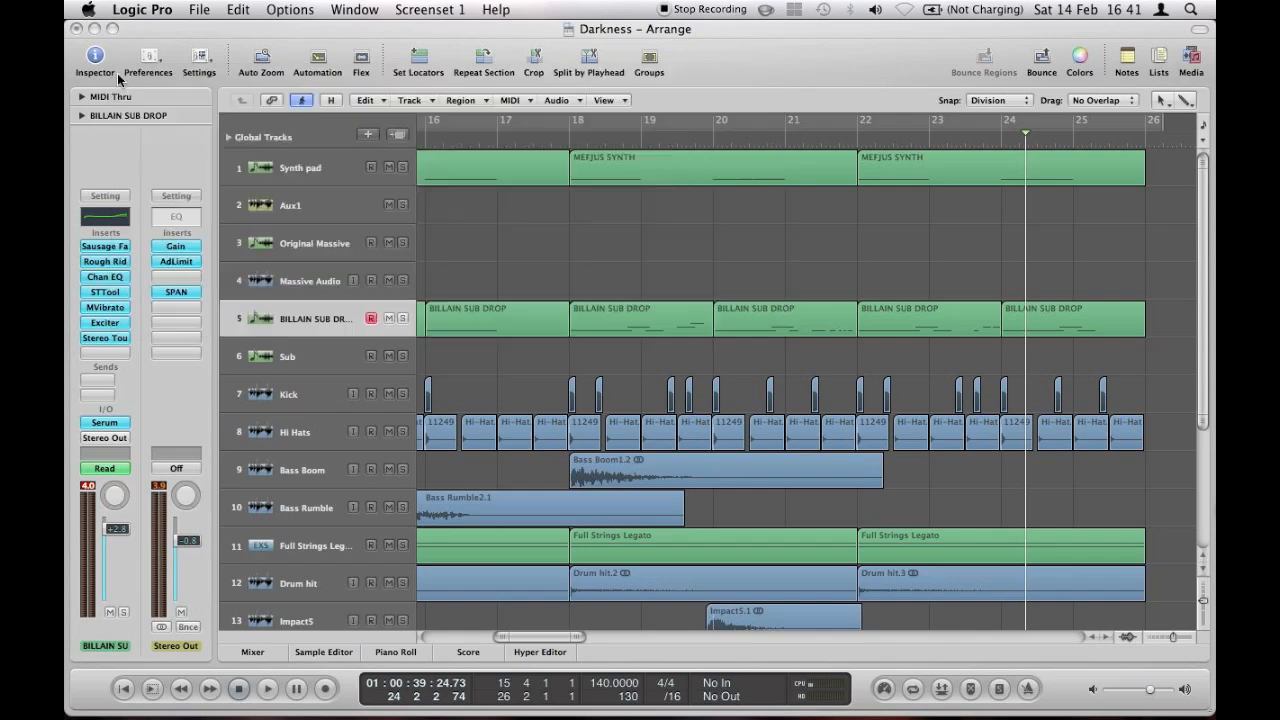
click(106, 277)
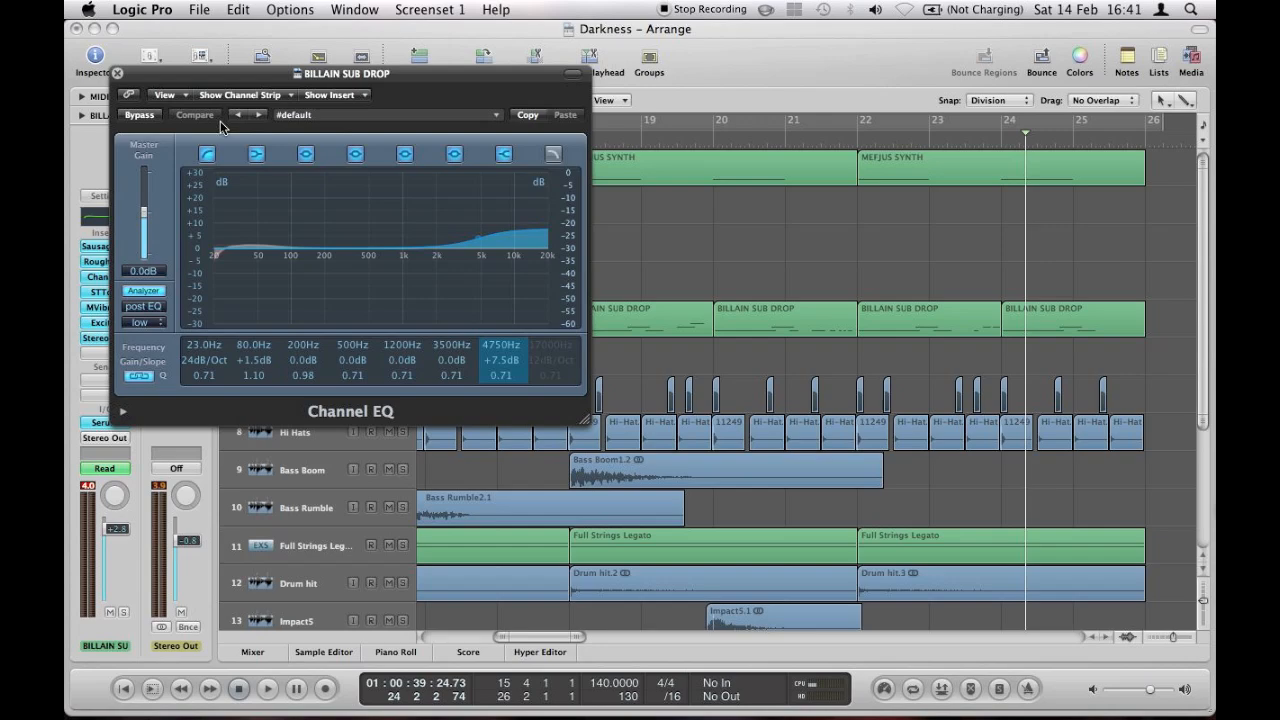
click(117, 73)
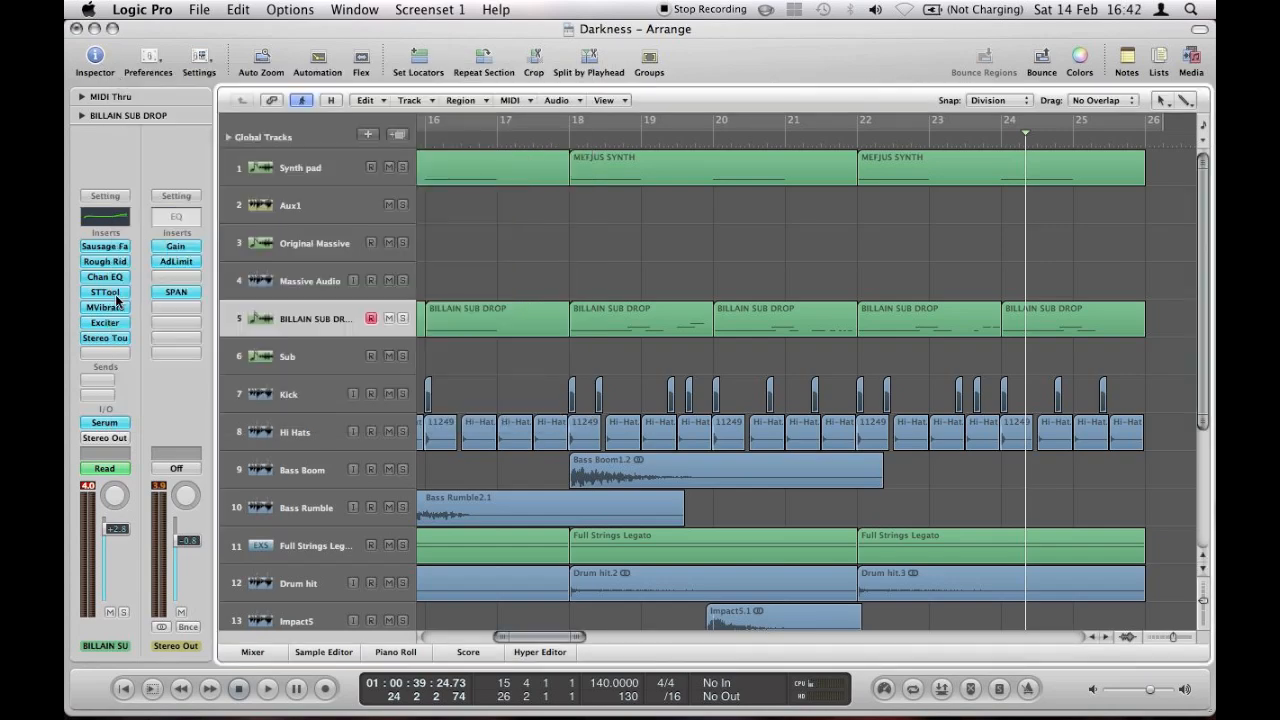
click(115, 295)
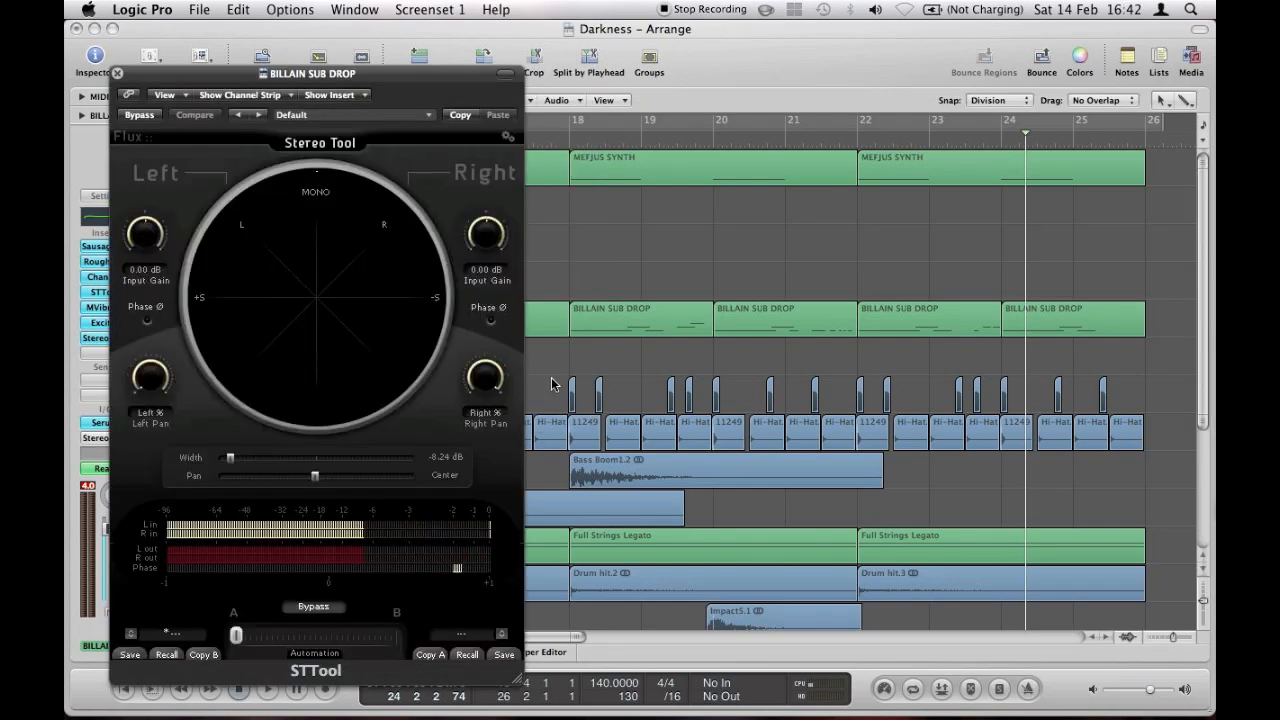
drag(368, 78, 700, 47)
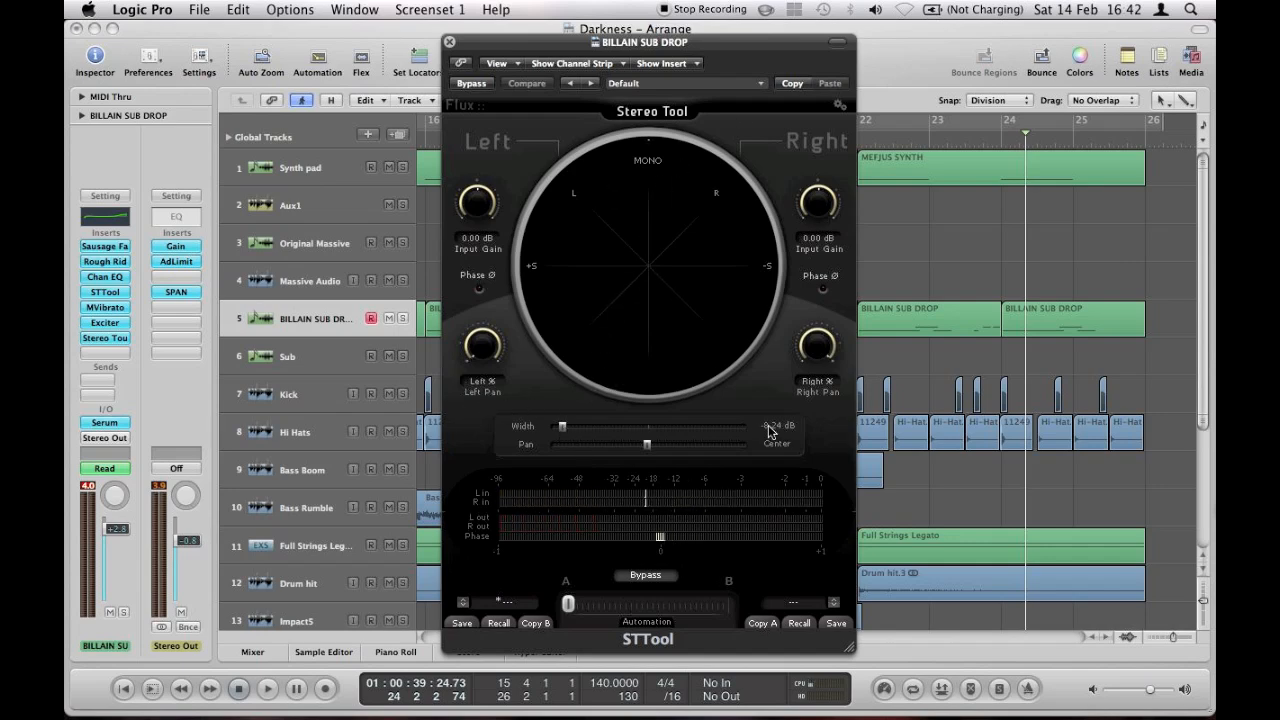
click(449, 42)
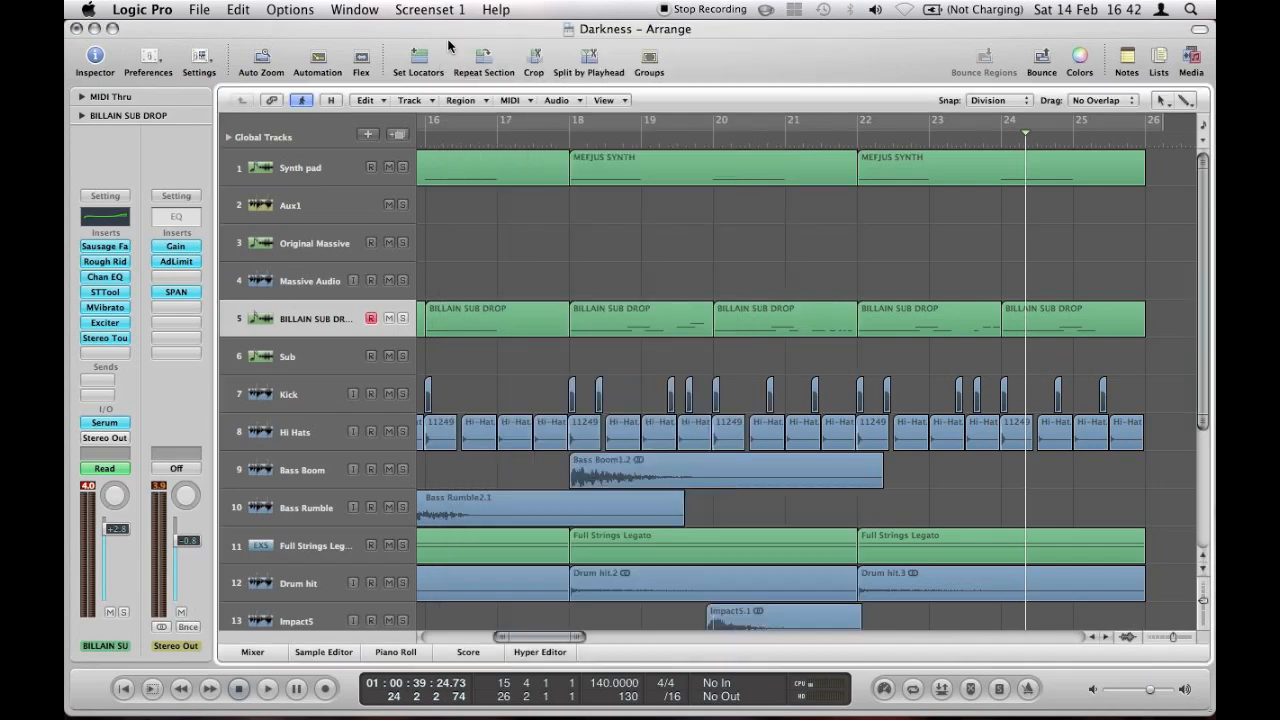
- Compare the mix from about bar 24 with the Stereo Tool bypassed and with it active
click(118, 293)
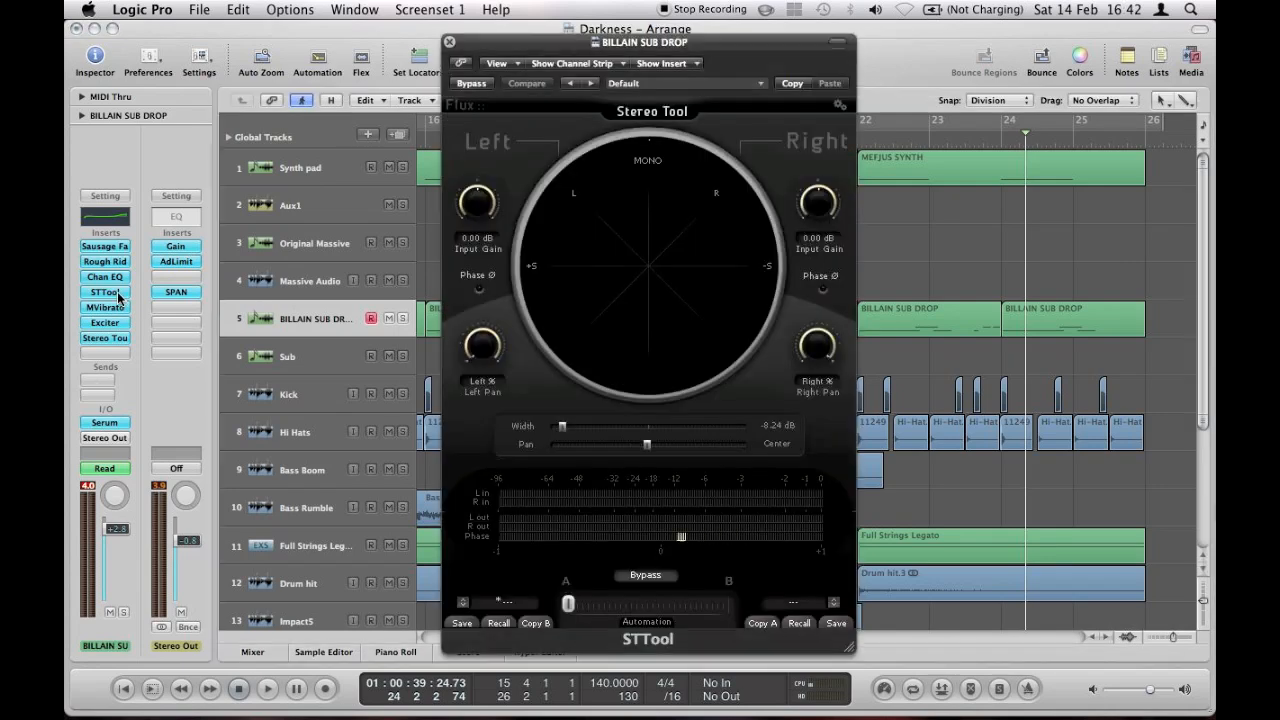
click(466, 86)
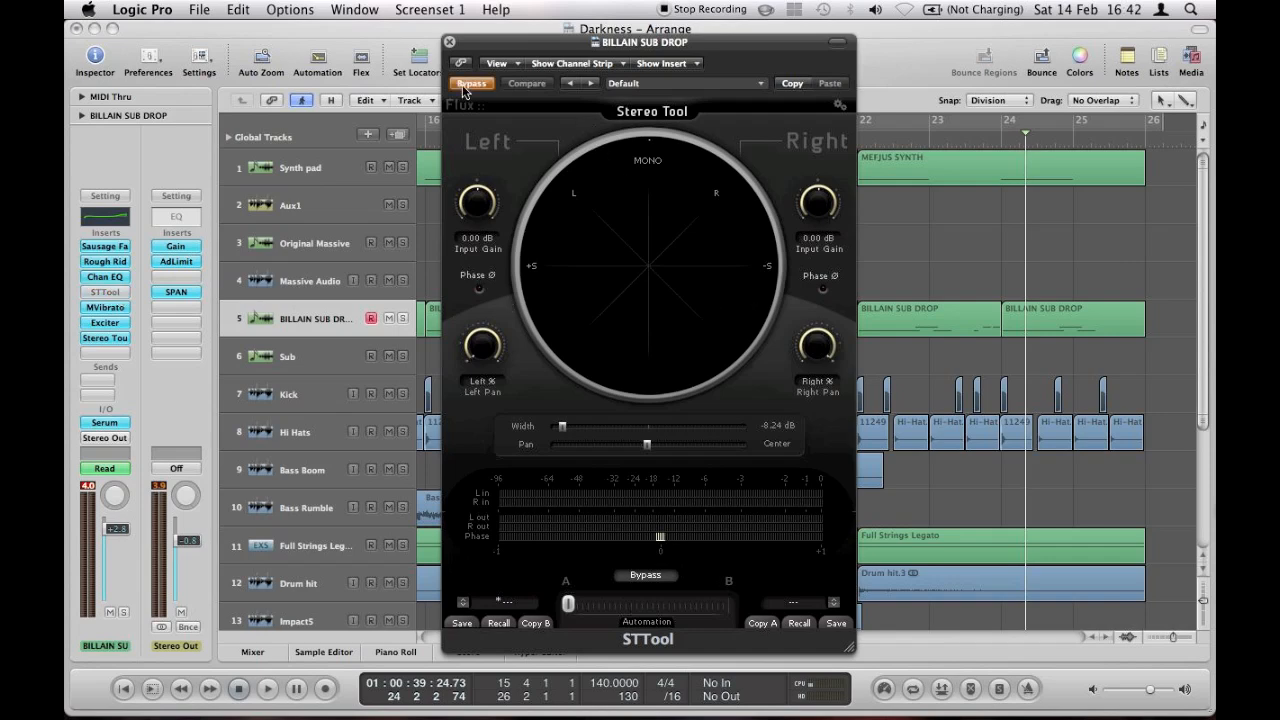
click(1000, 141)
key(space)
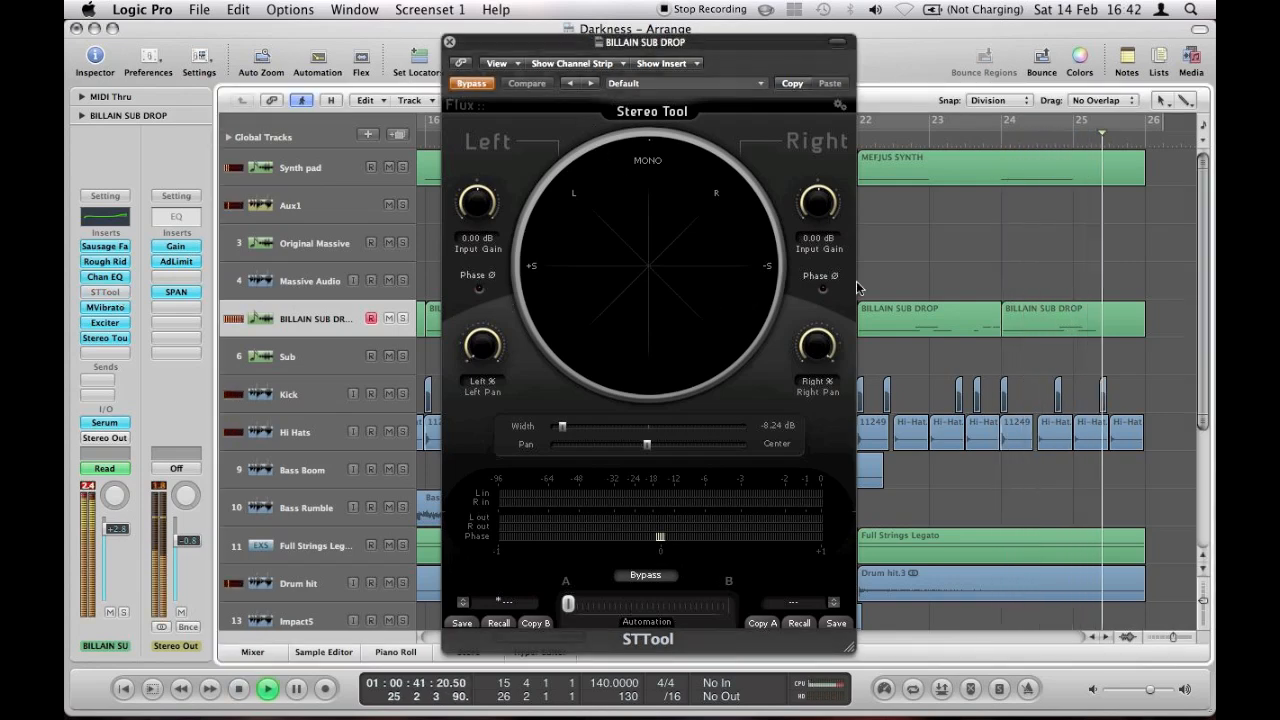
key(space)
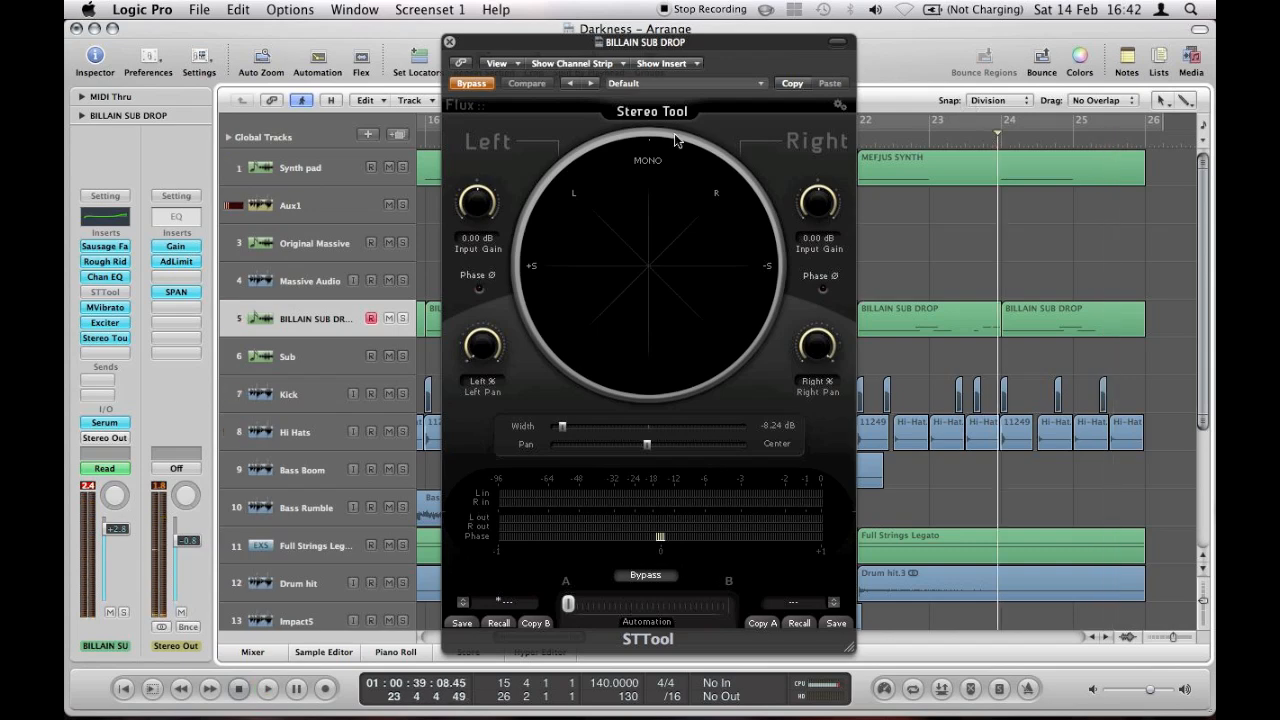
click(469, 84)
key(space)
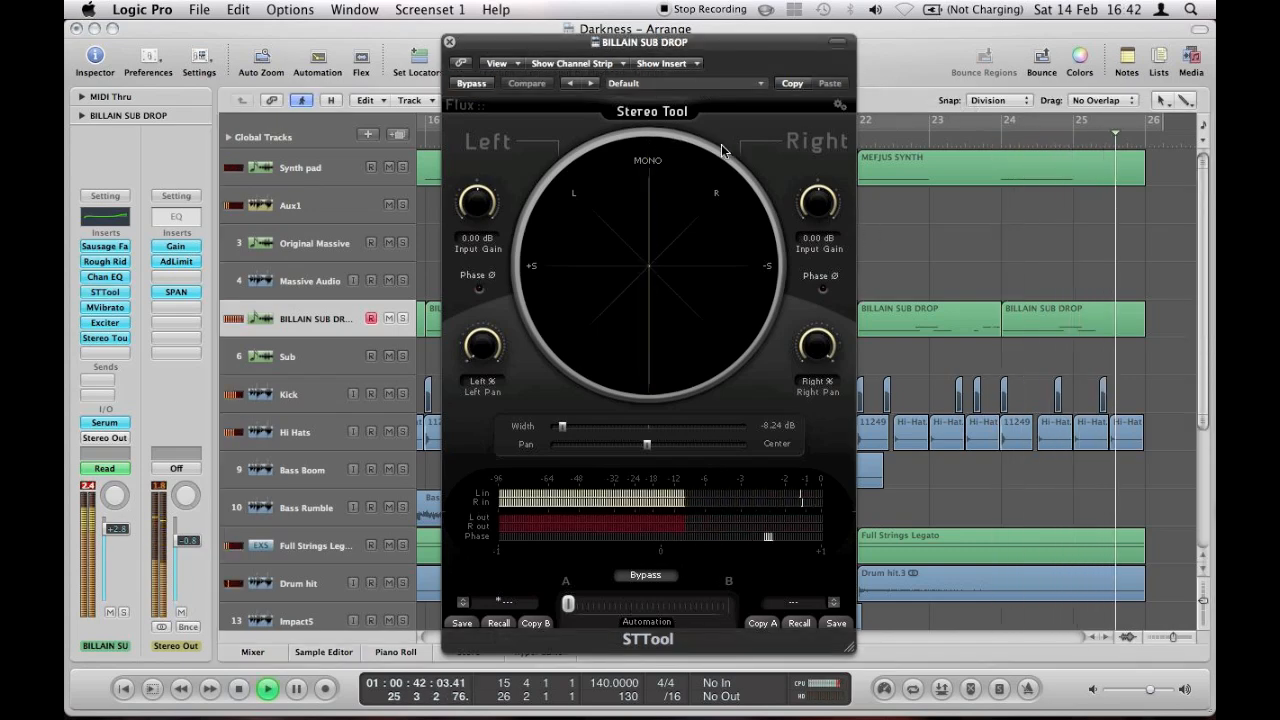
key(space)
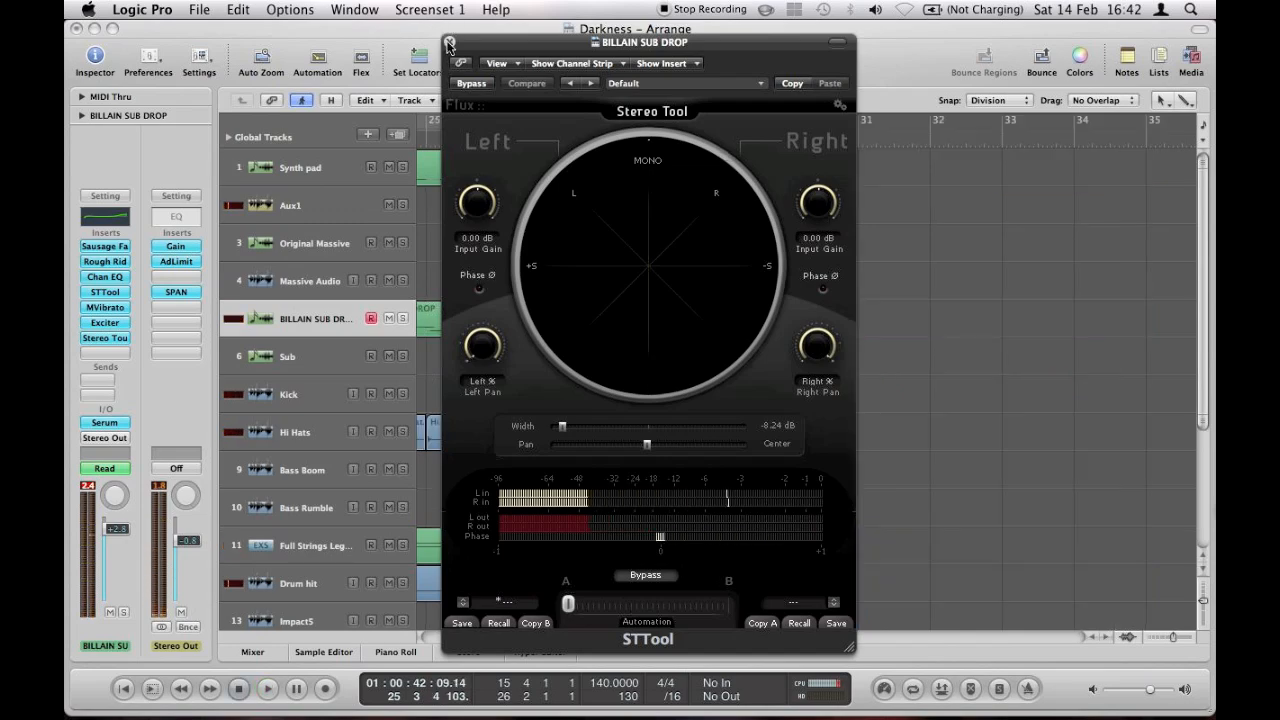
click(449, 42)
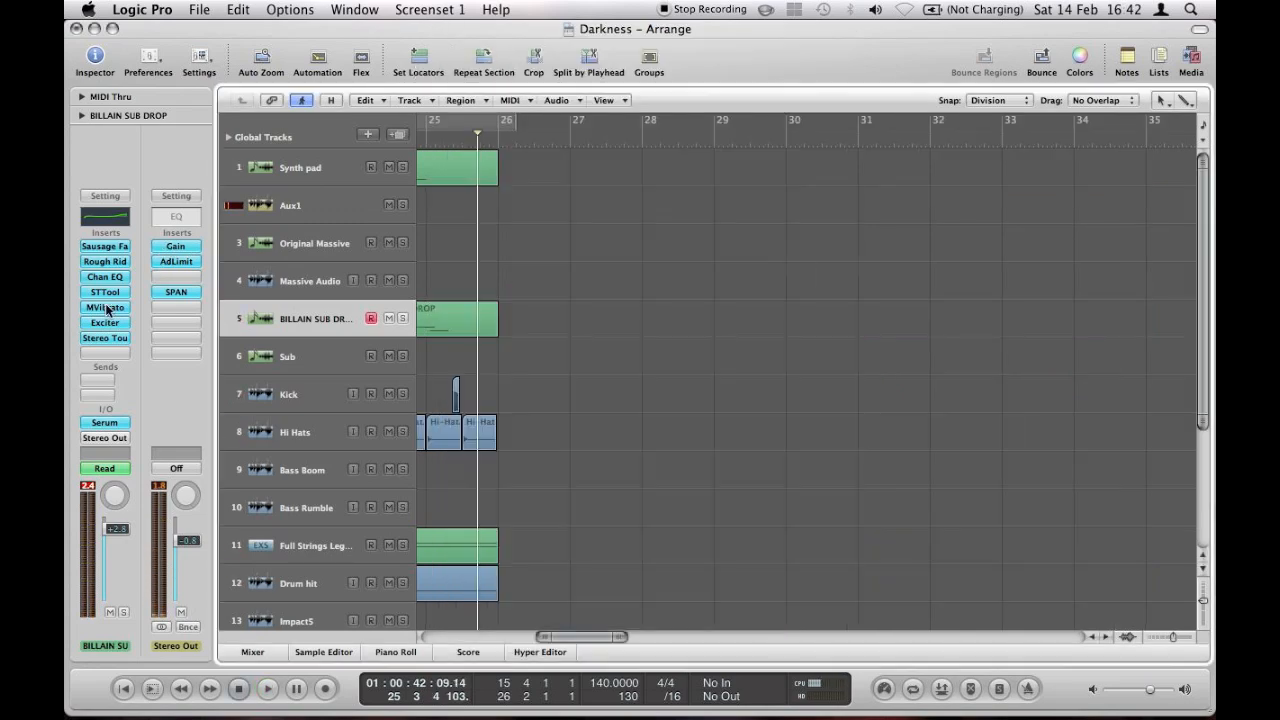
- Raise the MVibrato Depth to 16.4% and play the mix from just before bar 18
key(v)
scroll(877, 317, left, 12)
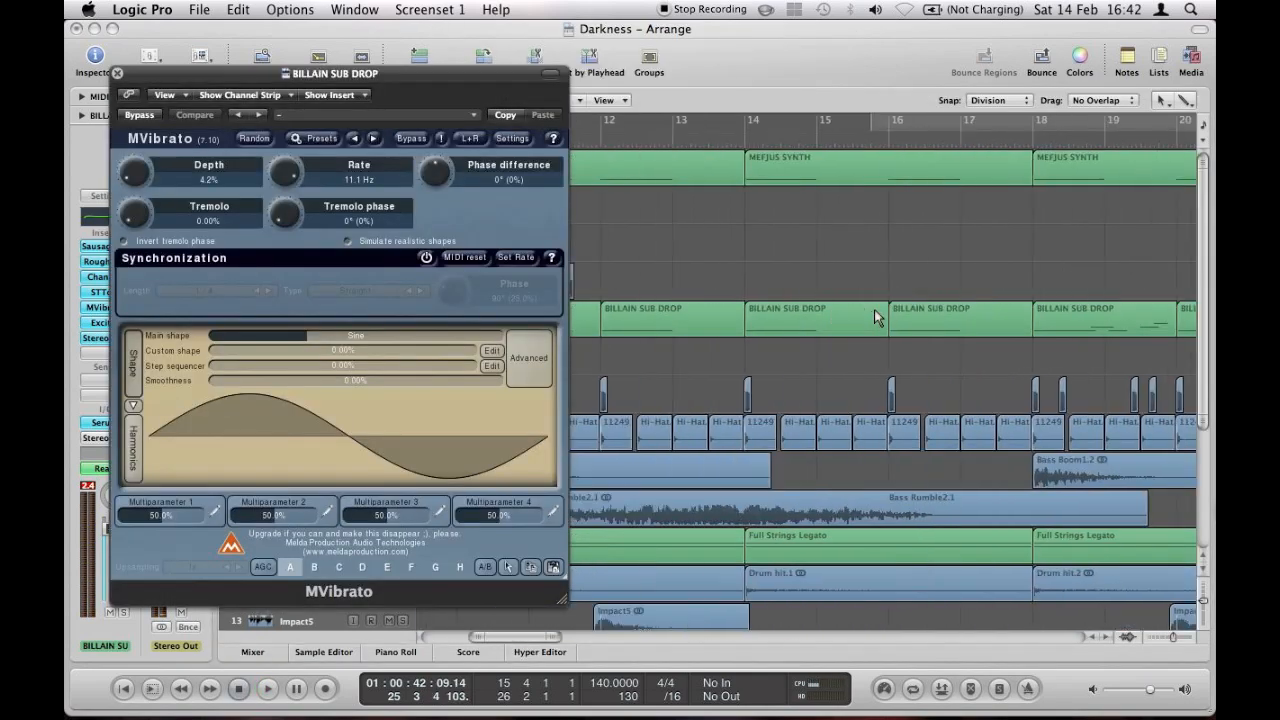
scroll(806, 279, right, 5)
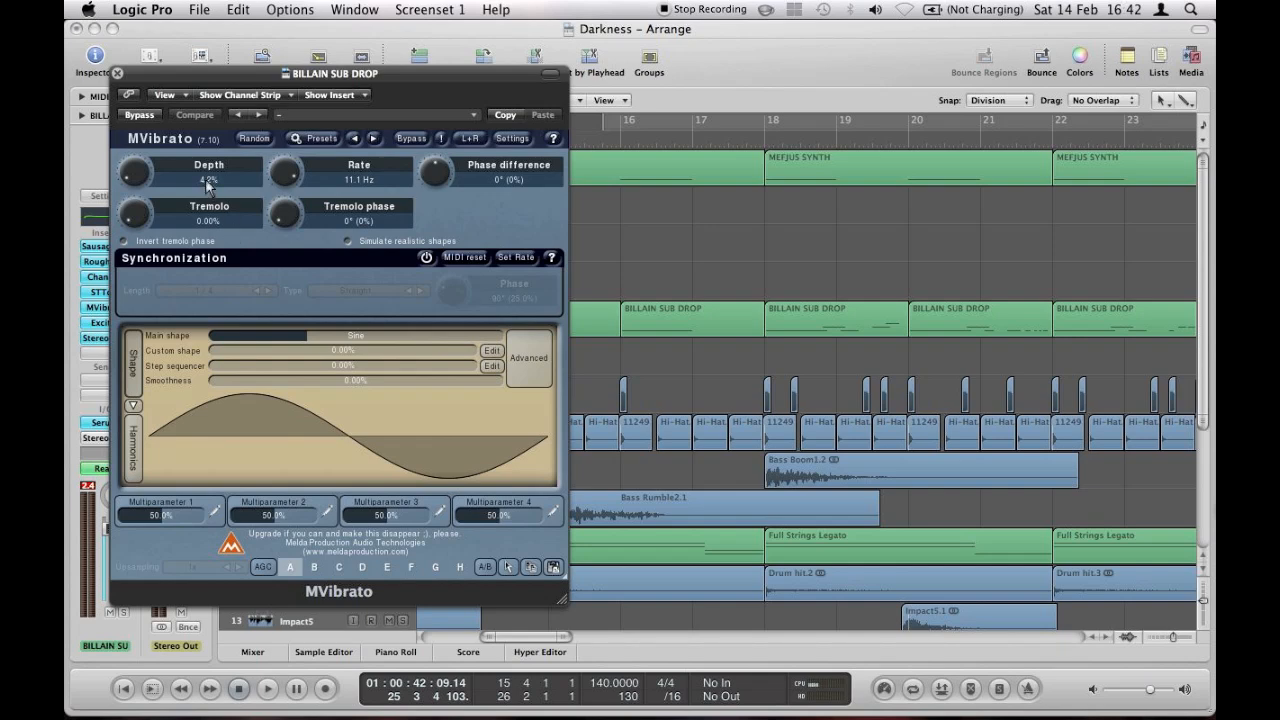
drag(207, 183, 207, 150)
click(762, 147)
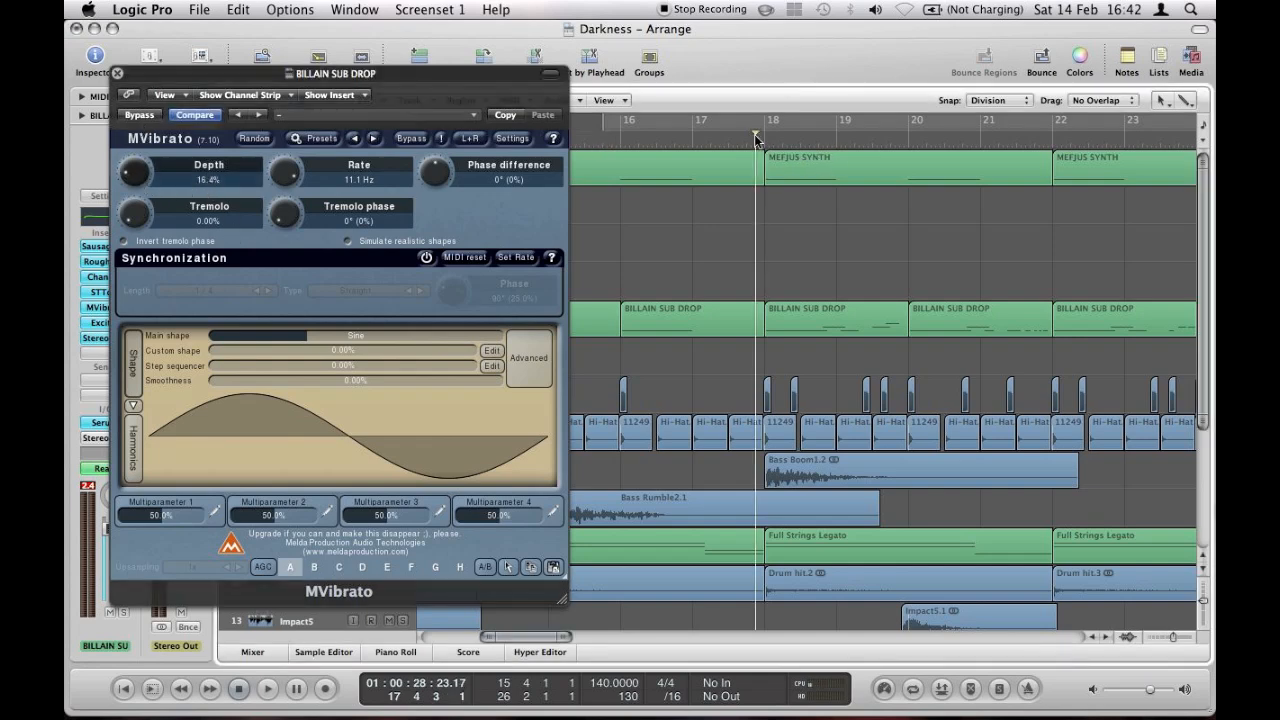
key(space)
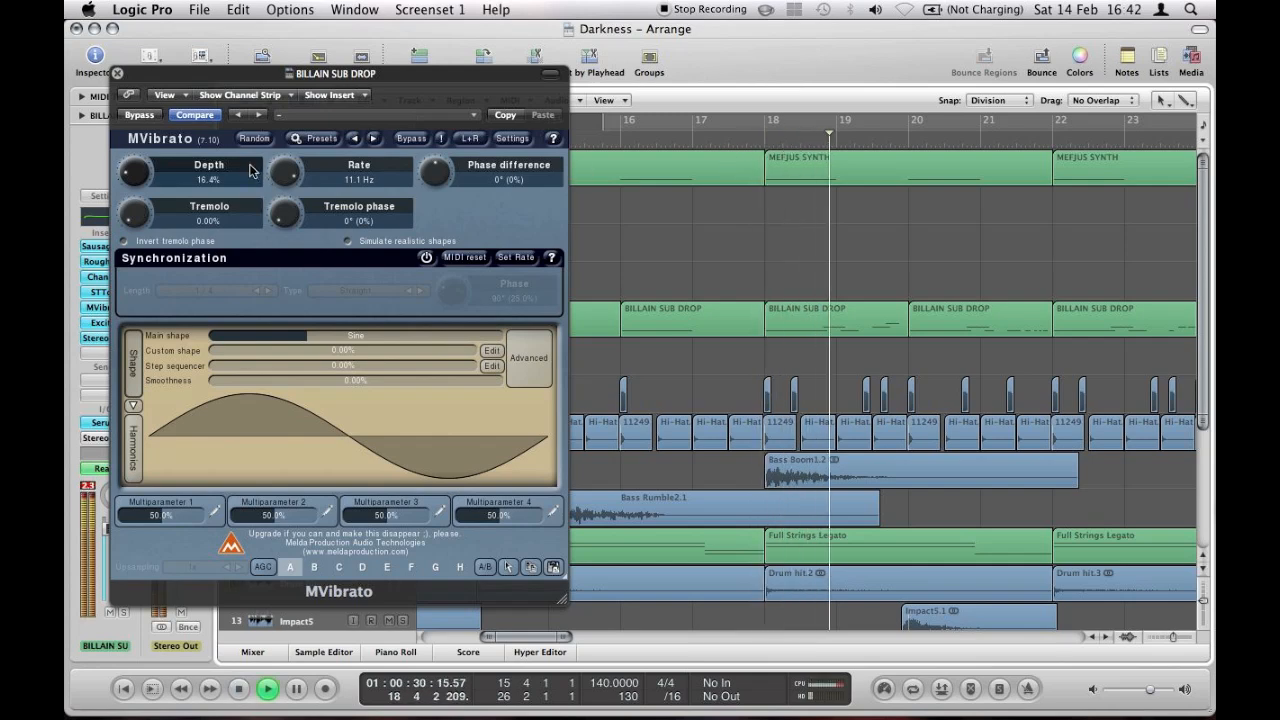
key(space)
- Set the MVibrato Depth to 4.8% and close the plug-in
drag(145, 172, 141, 214)
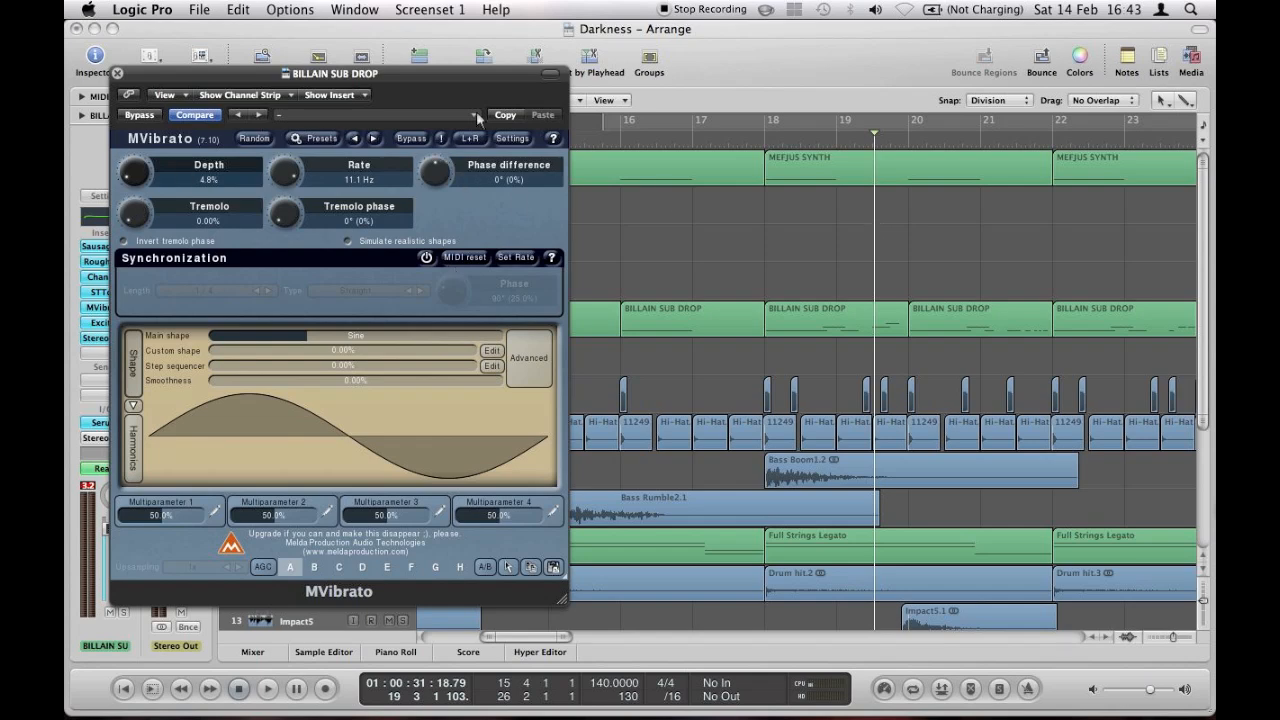
click(117, 73)
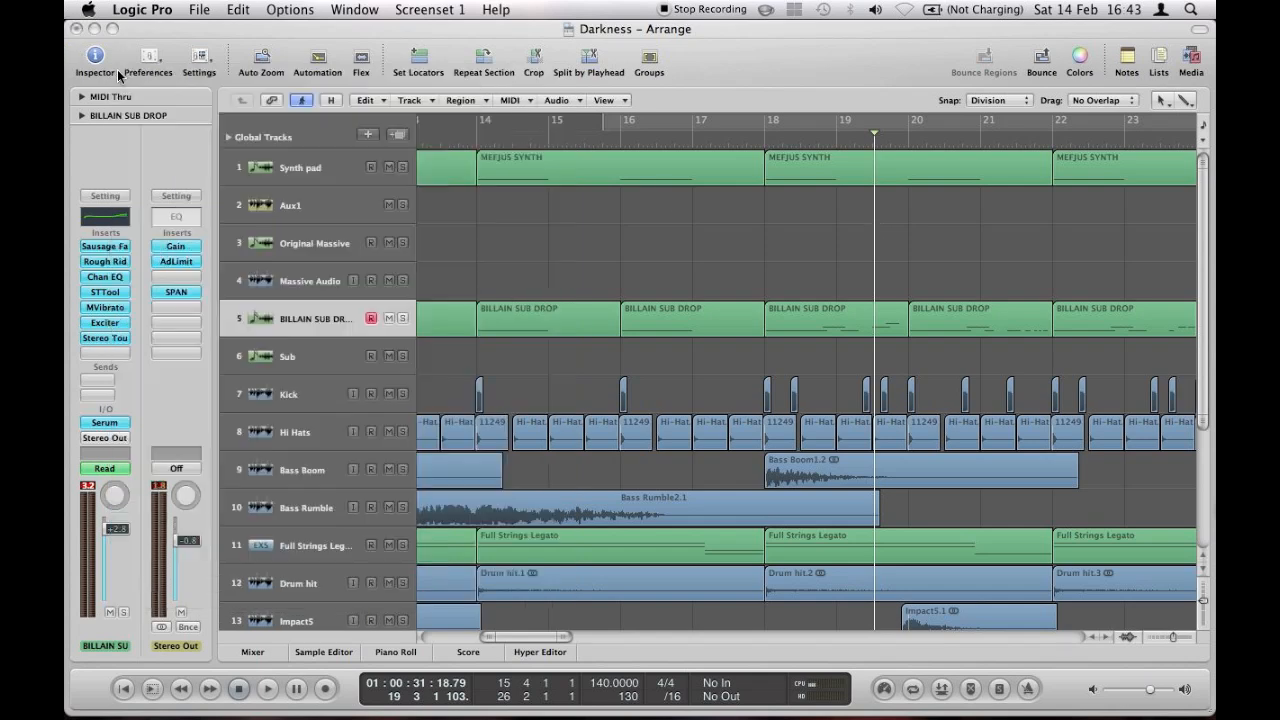
- Open the Exciter insert, solo the BILLAIN SUB DROP track and play it from about bar 16 with the effect active
click(106, 323)
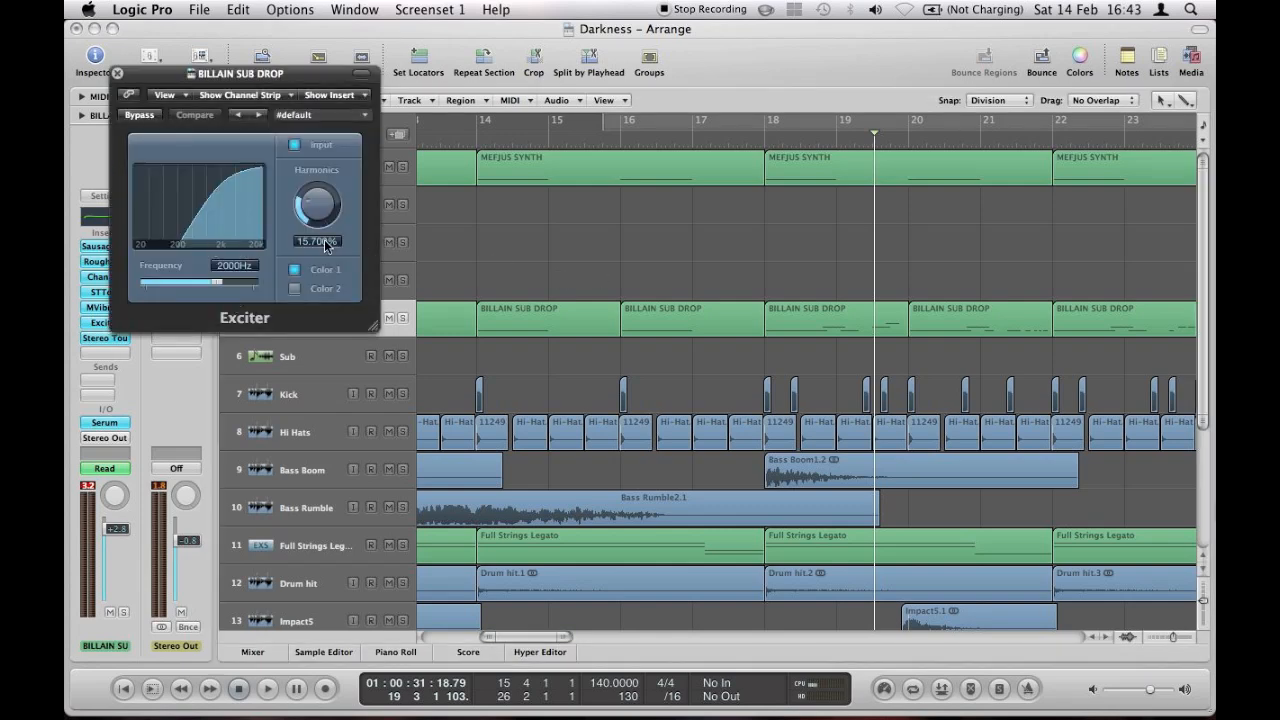
click(621, 138)
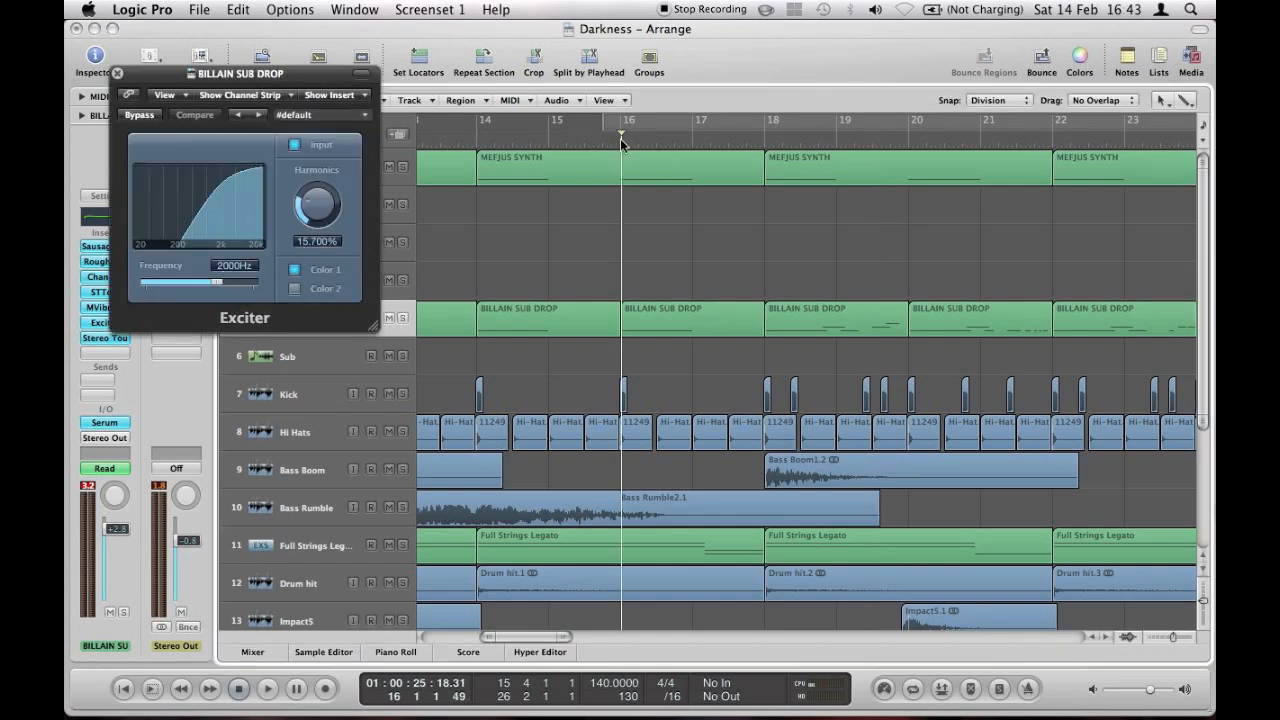
key(space)
click(616, 139)
key(space)
key(s)
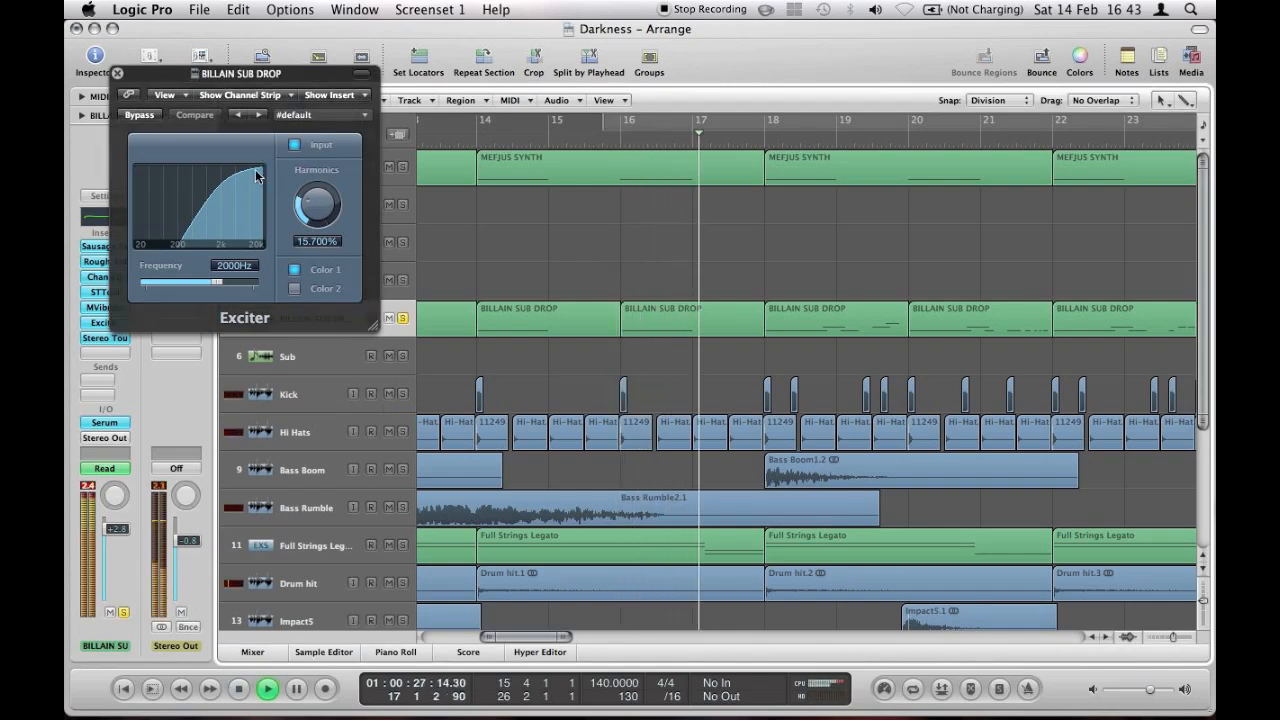
key(space)
- Bypass the Exciter and play the soloed bass again from just before bar 16 for comparison
click(139, 114)
click(607, 140)
key(space)
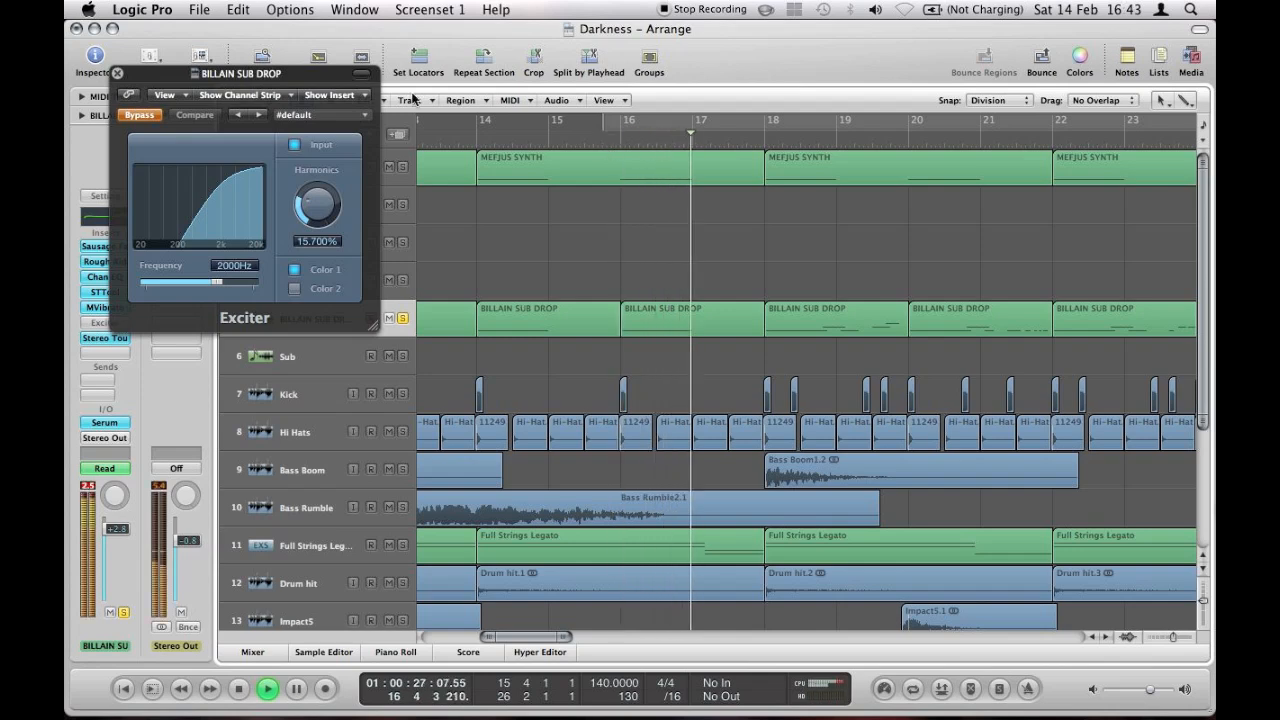
key(space)
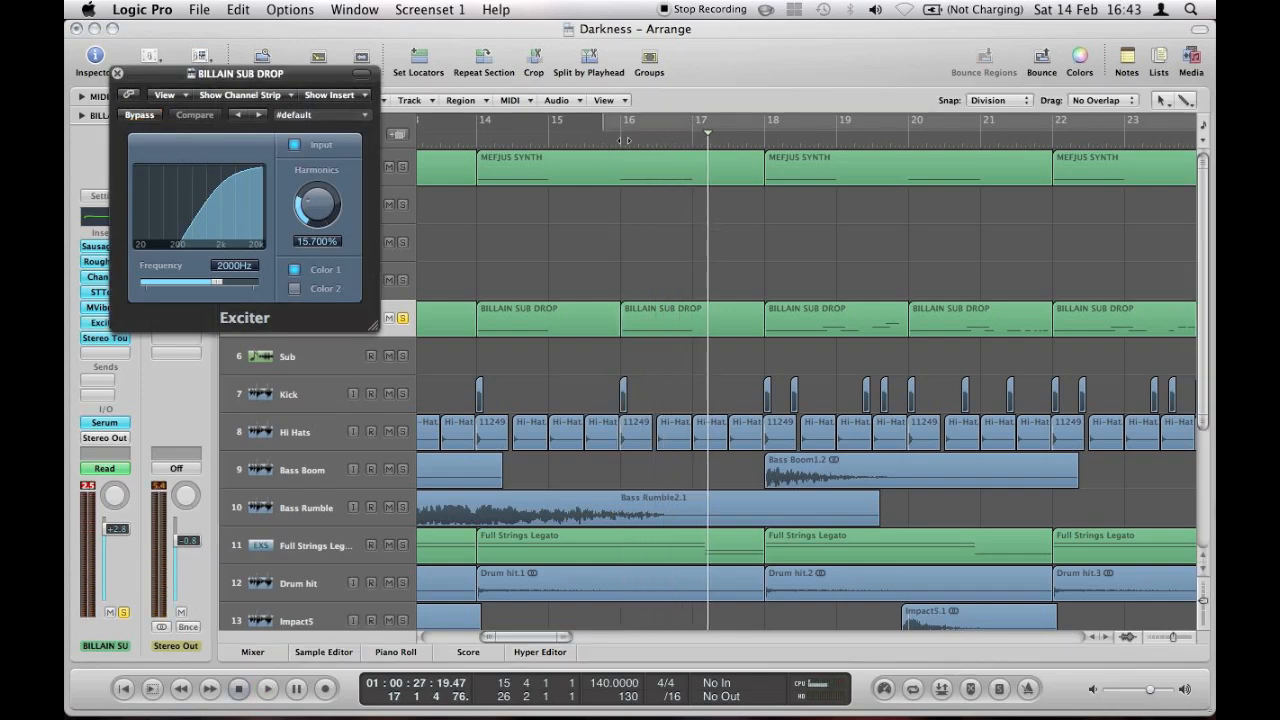
- Play the soloed sub drop bass once more from just before bar 16 with the Exciter window open
click(611, 140)
key(space)
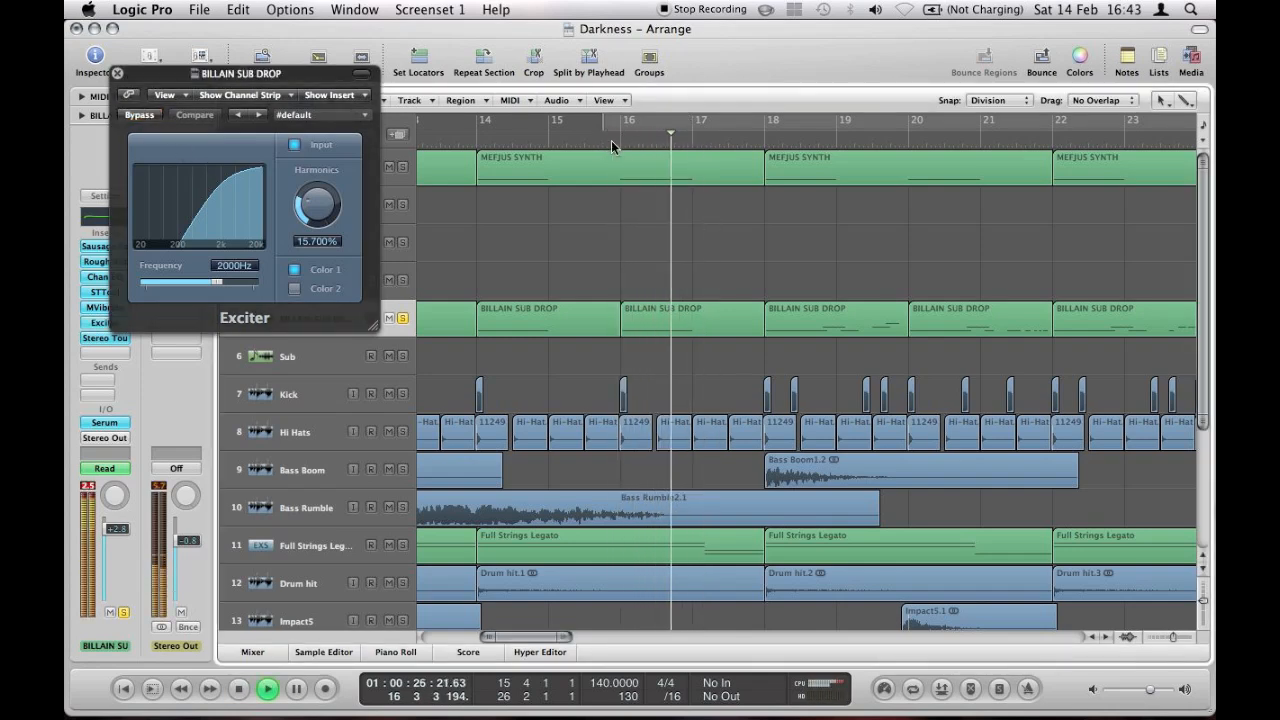
key(space)
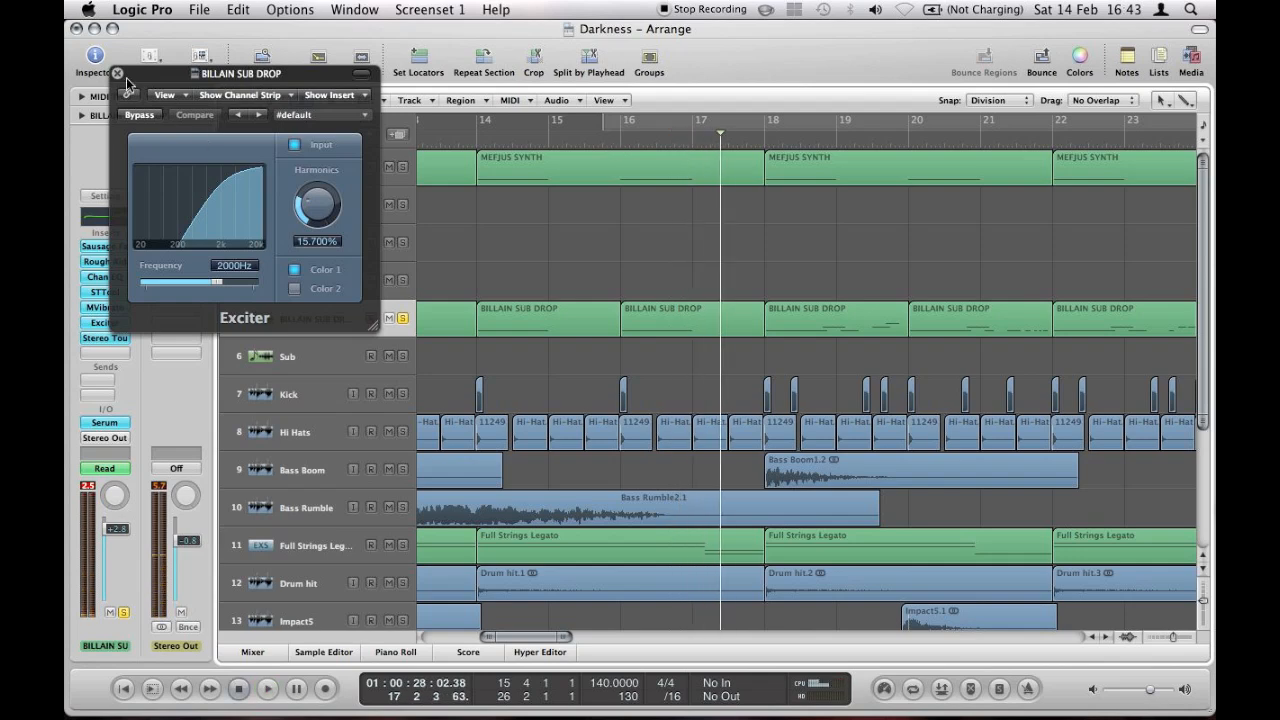
- Close the Exciter, then open the Stereo Touch insert to review its settings and close it
click(117, 73)
click(107, 338)
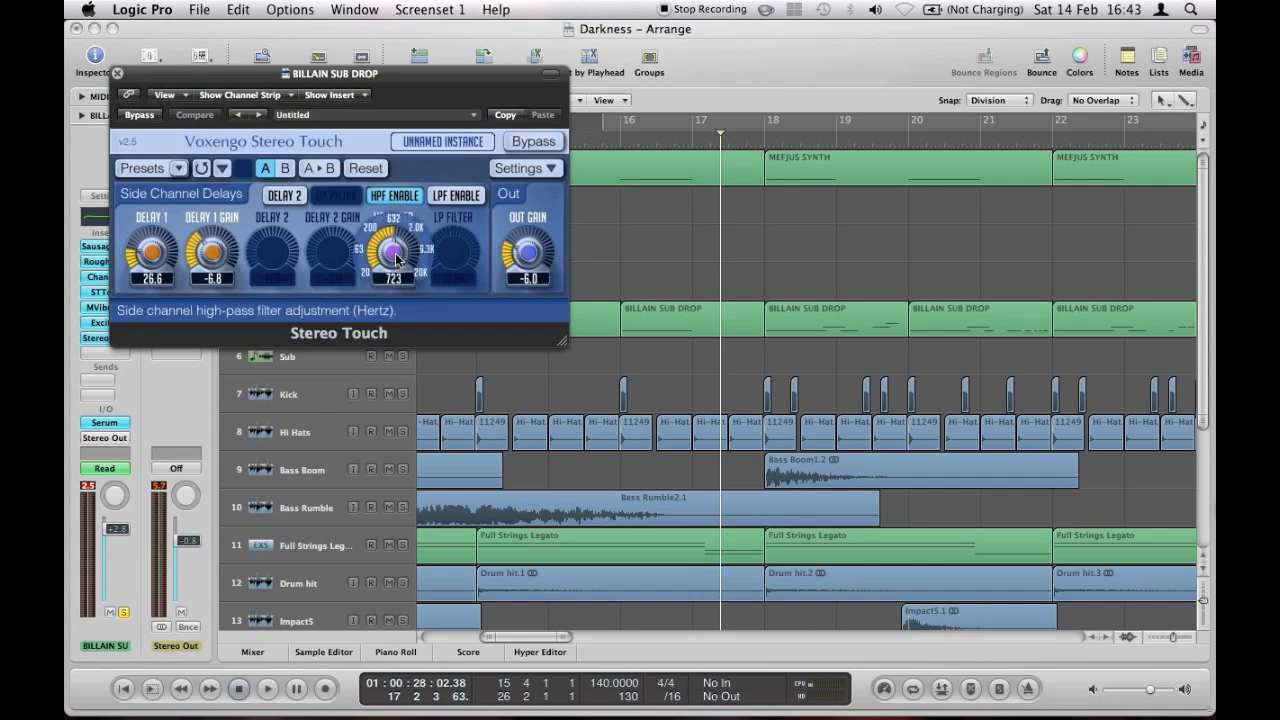
click(117, 76)
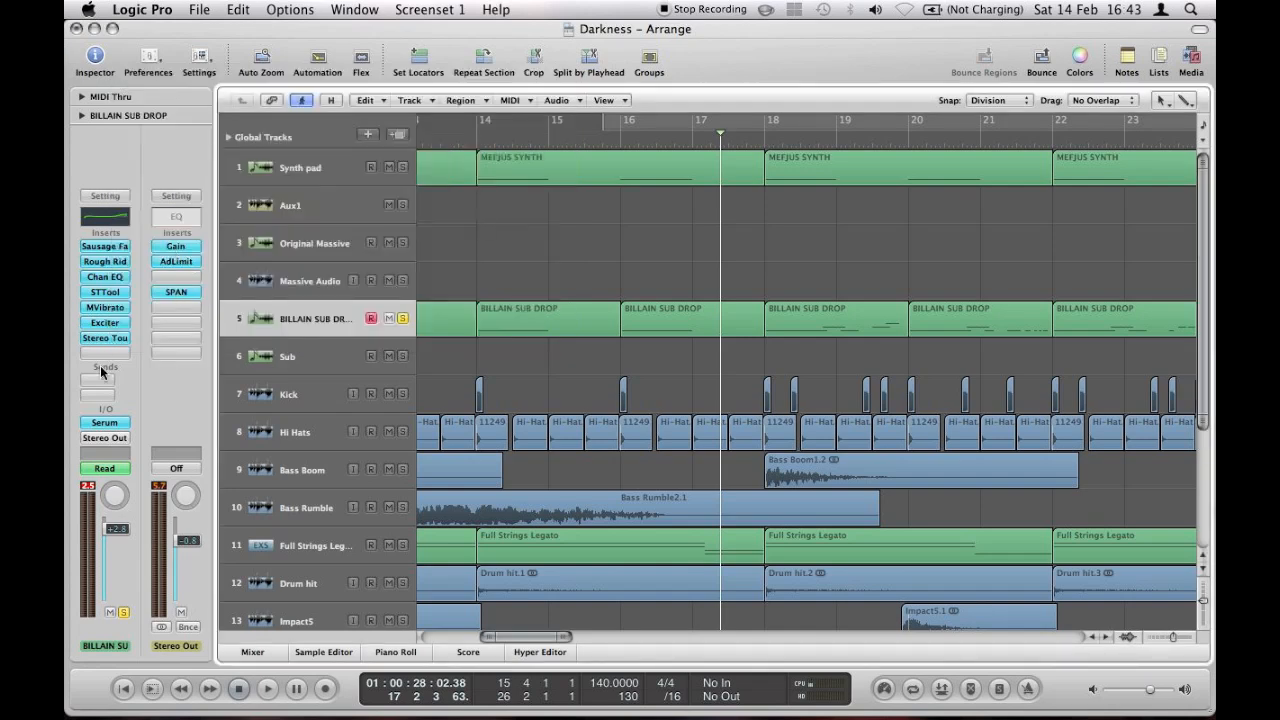
- Show the track automation and look over the Serum Macro 2 curve on BILLAIN SUB DROP up to bar 26
key(a)
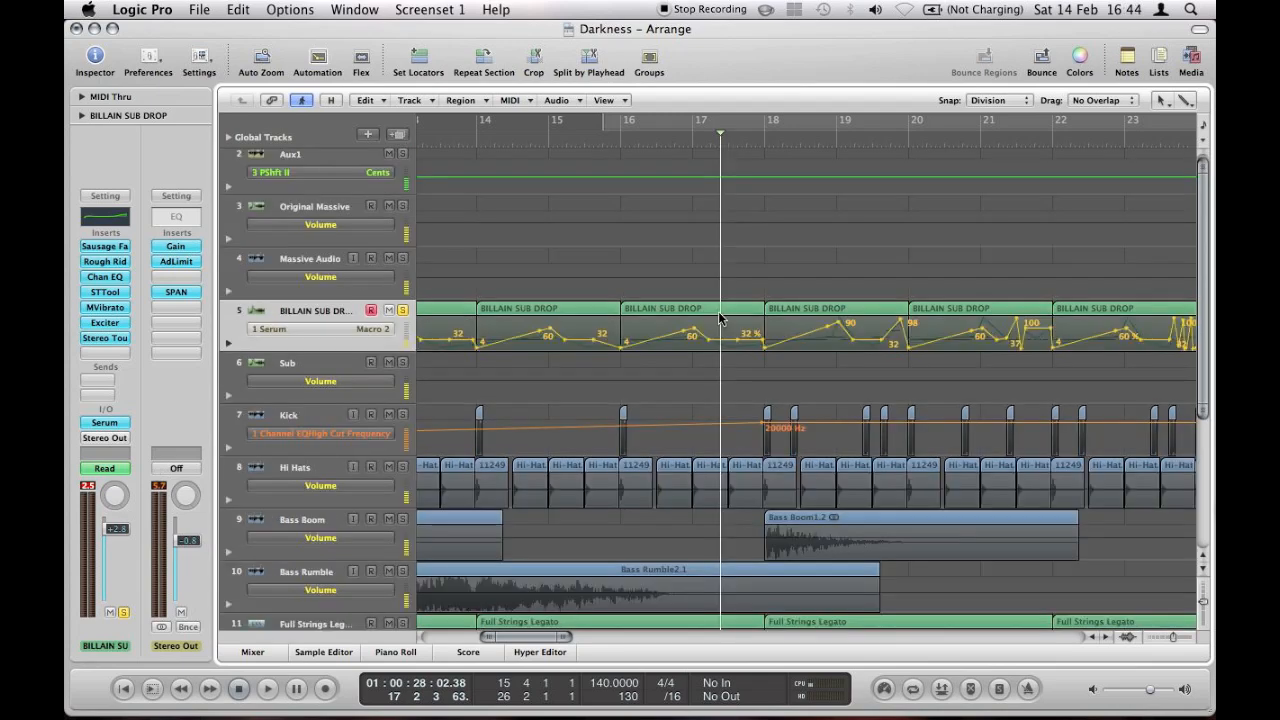
scroll(683, 321, right, 3)
scroll(683, 321, right, 5)
scroll(683, 321, up, 1)
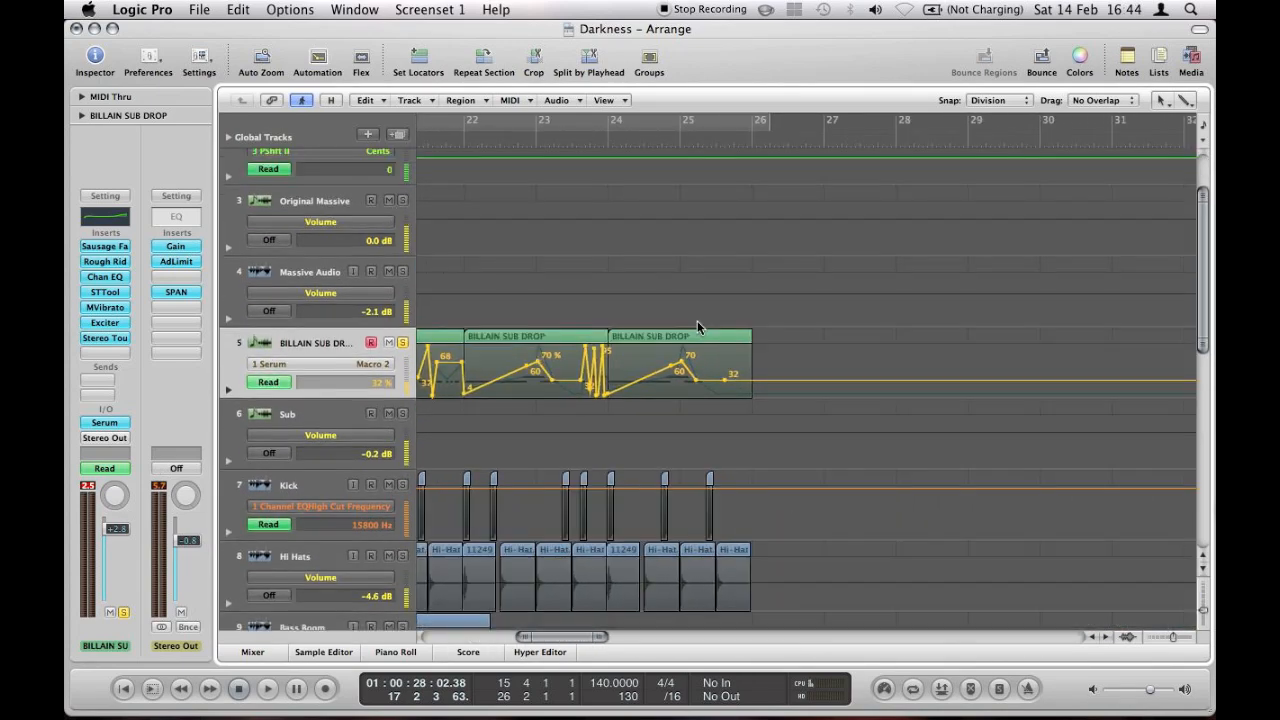
- Display the Serum Macro 1 automation on the BILLAIN SUB DROP track and view its curve up to bar 26
click(350, 365)
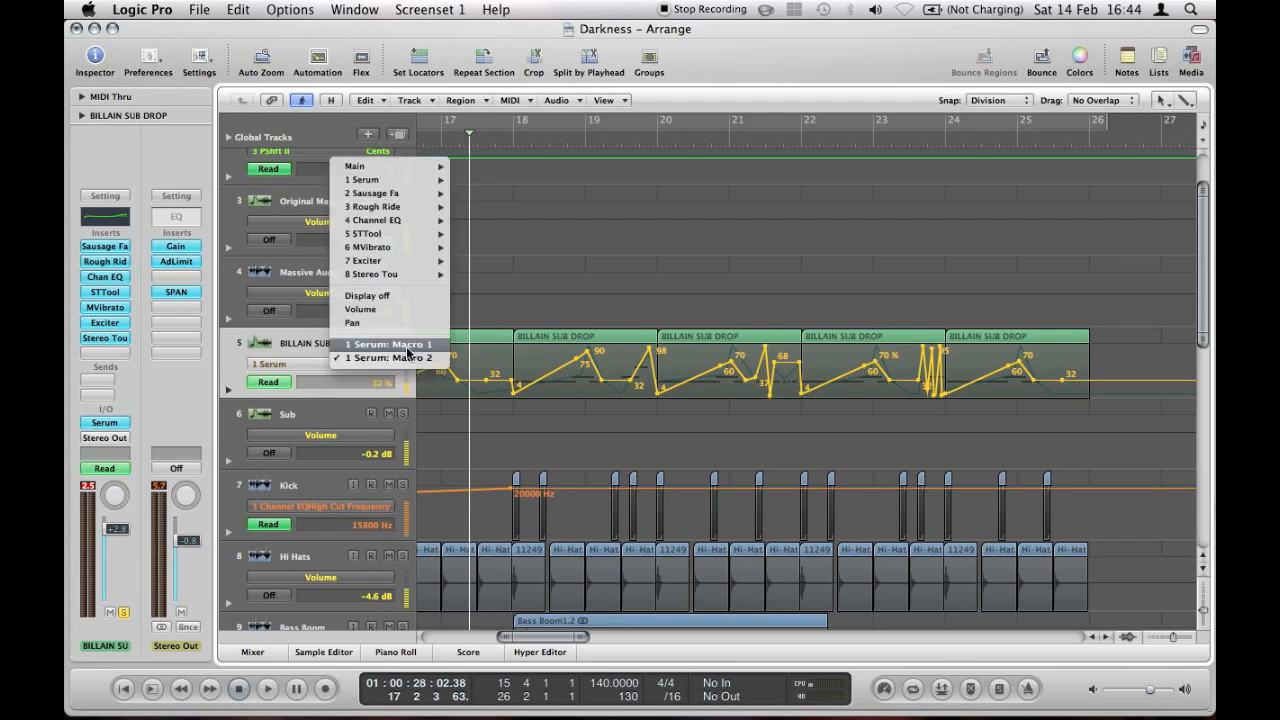
click(304, 346)
scroll(747, 361, left, 10)
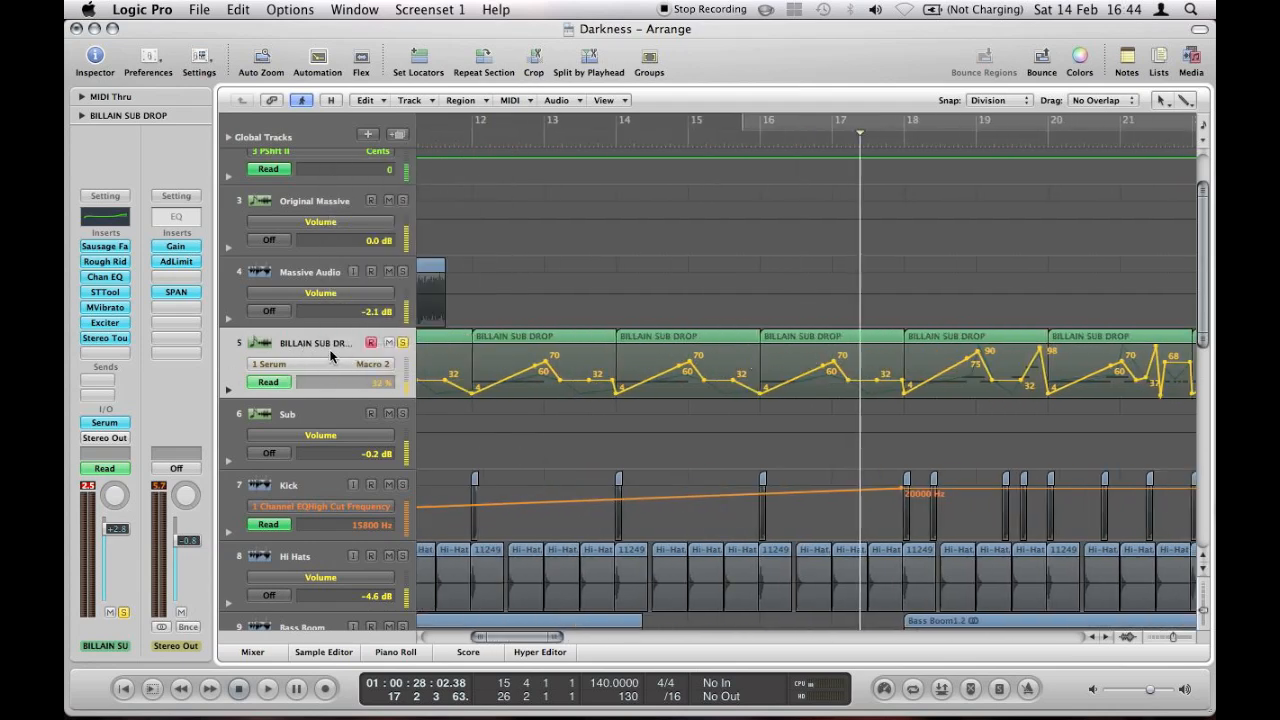
click(331, 357)
click(336, 344)
scroll(930, 347, right, 8)
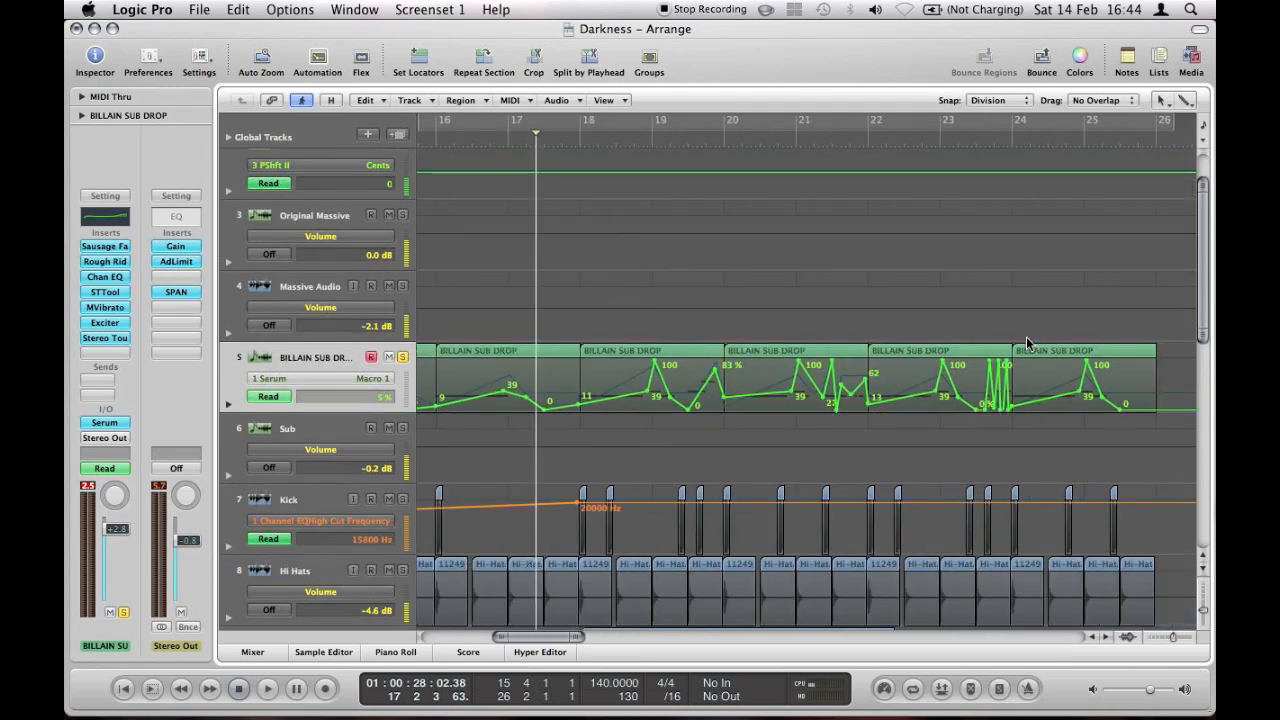
- Play the soloed bass from about the middle of bar 23 and again from just before bar 24 to hear the Macro 1 automation
click(979, 135)
key(space)
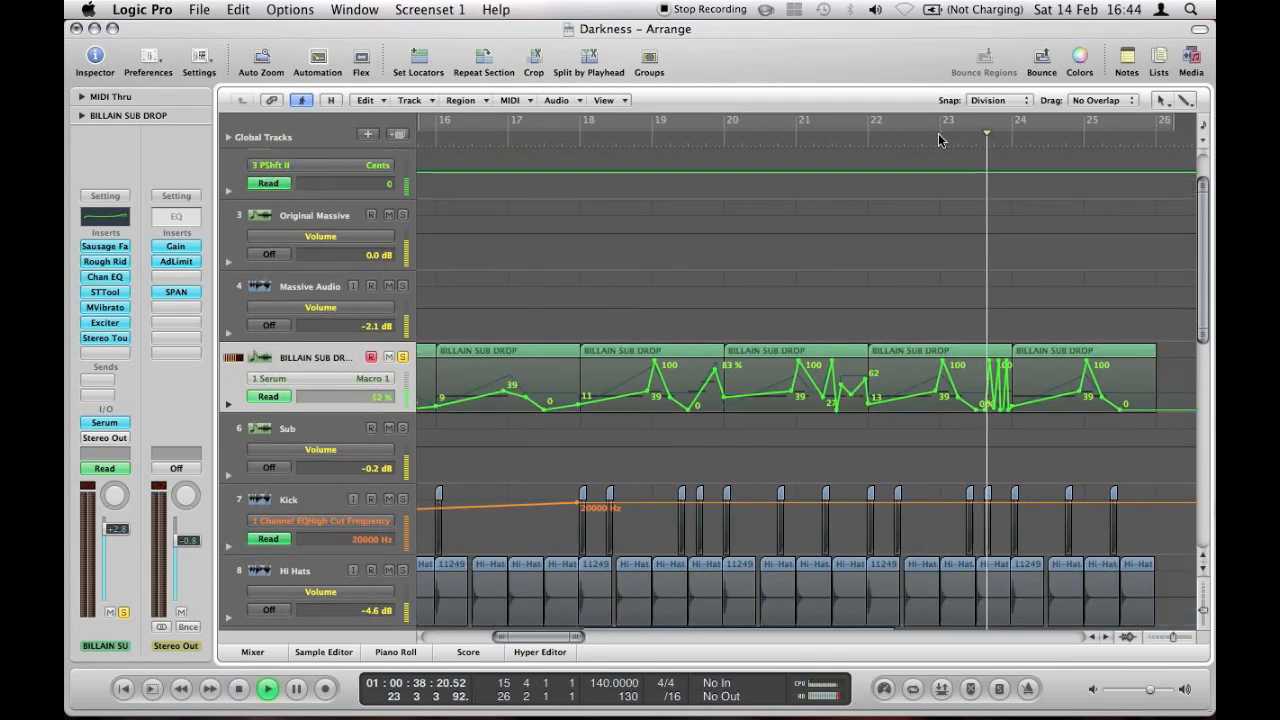
key(space)
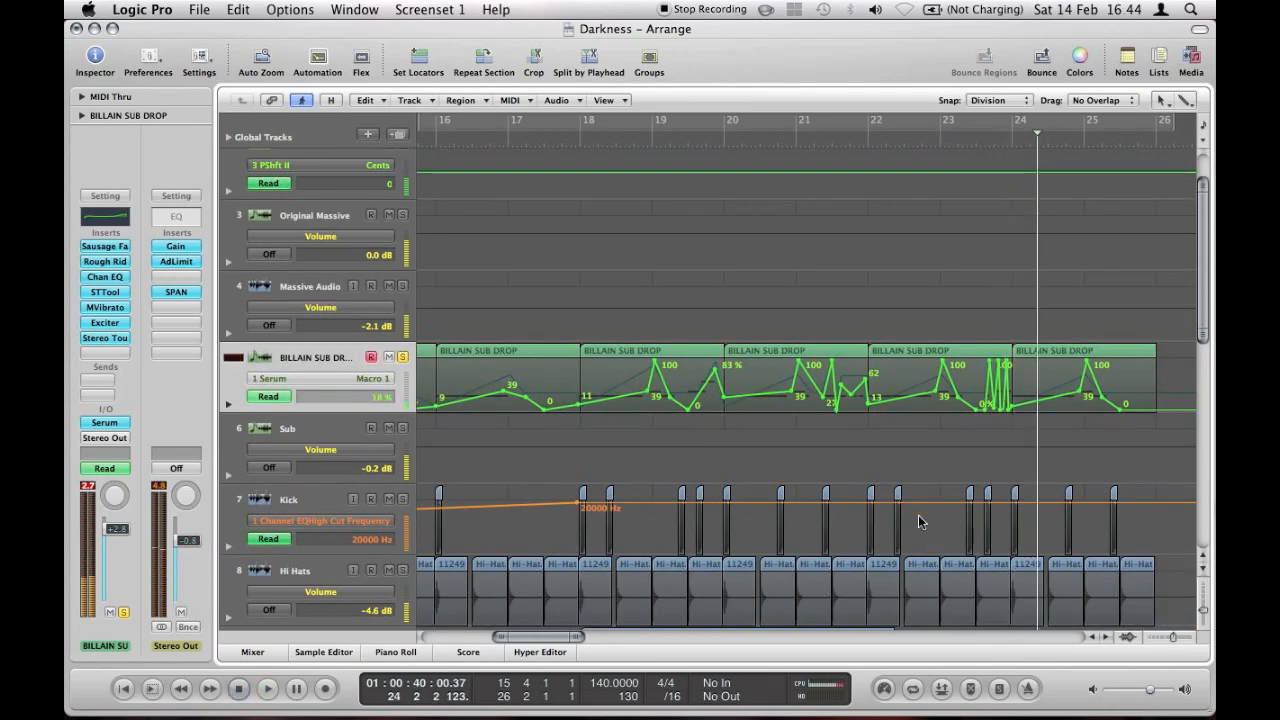
scroll(918, 515, right, 5)
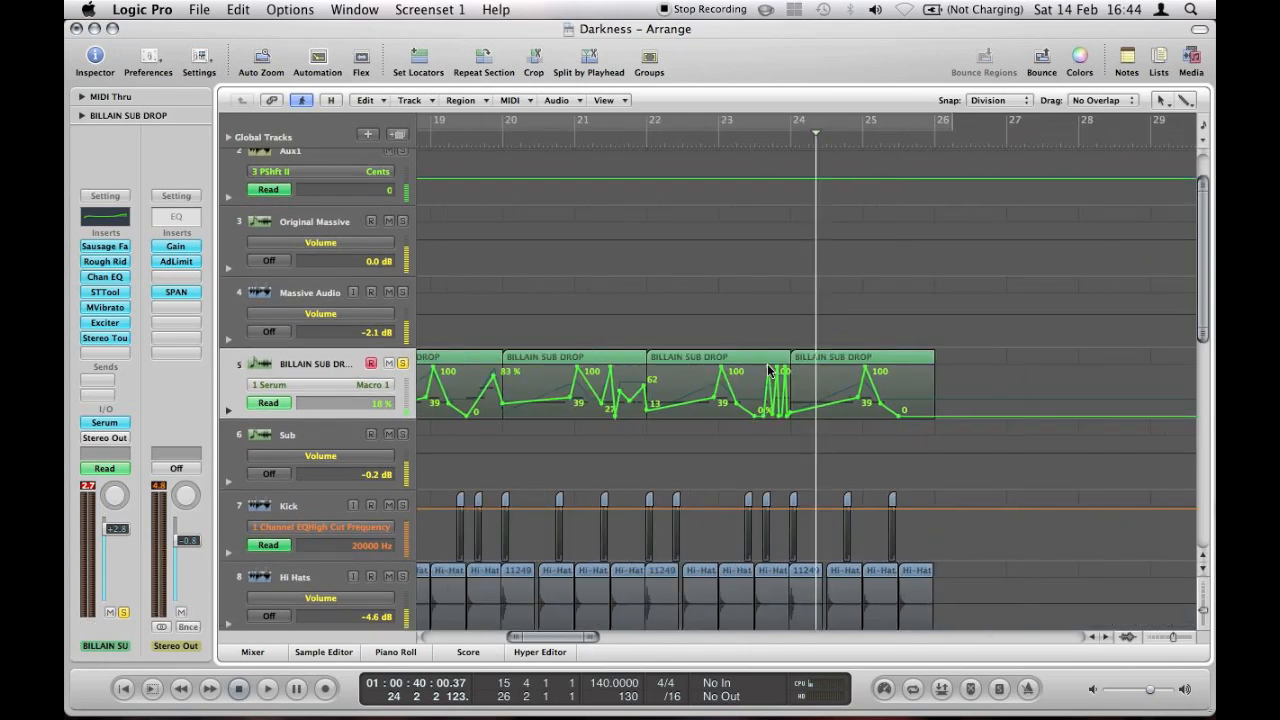
click(787, 141)
key(space)
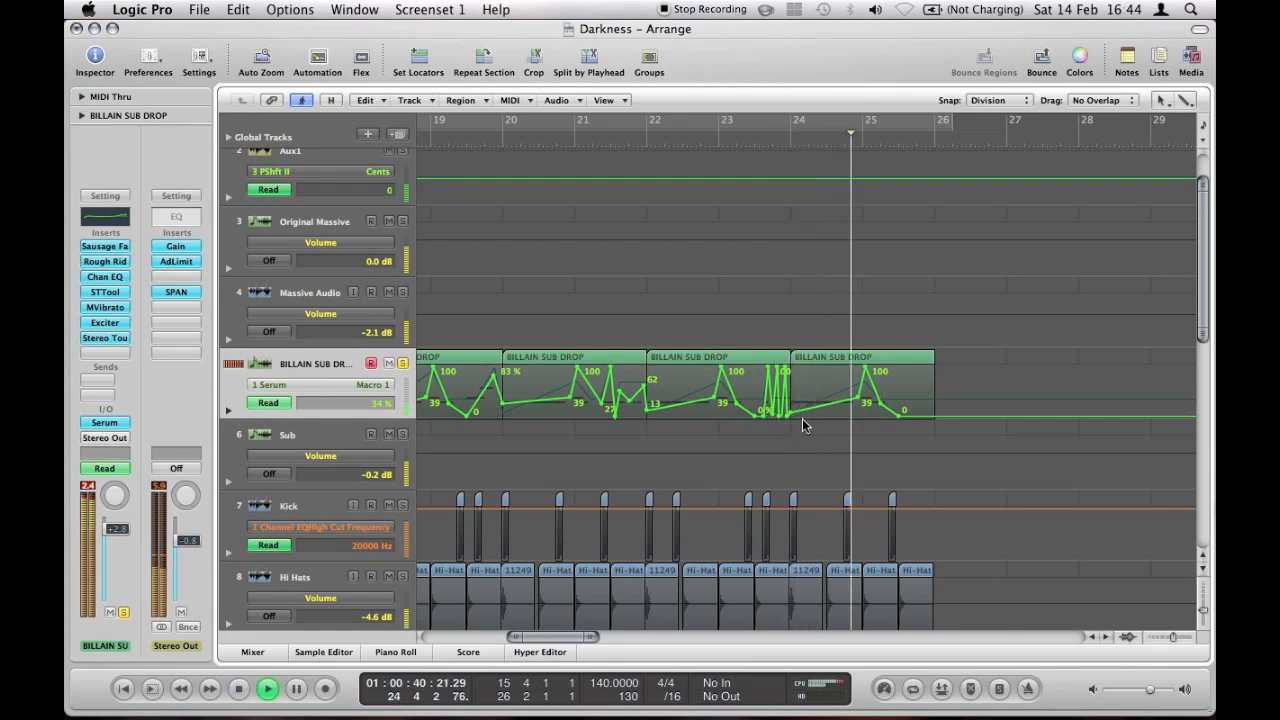
key(space)
- Play the soloed bass from just before bar 18 to hear the Macro 1 automation there
scroll(802, 418, left, 5)
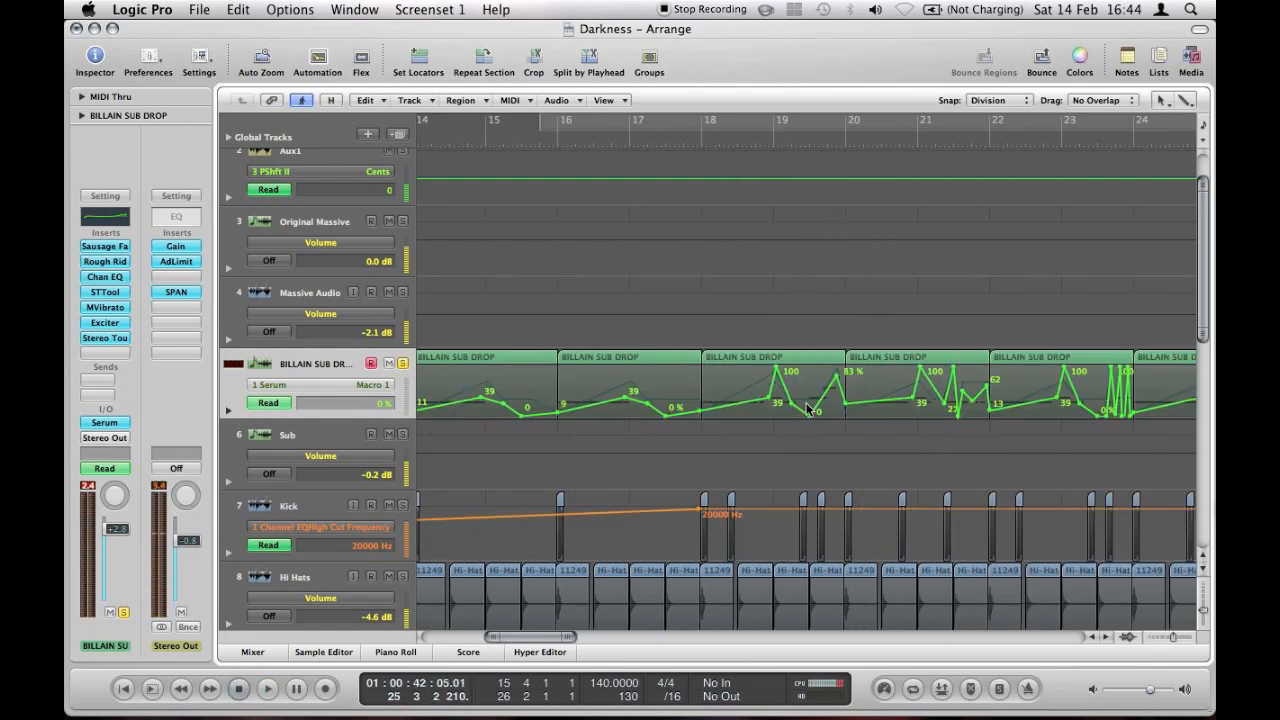
click(697, 138)
key(space)
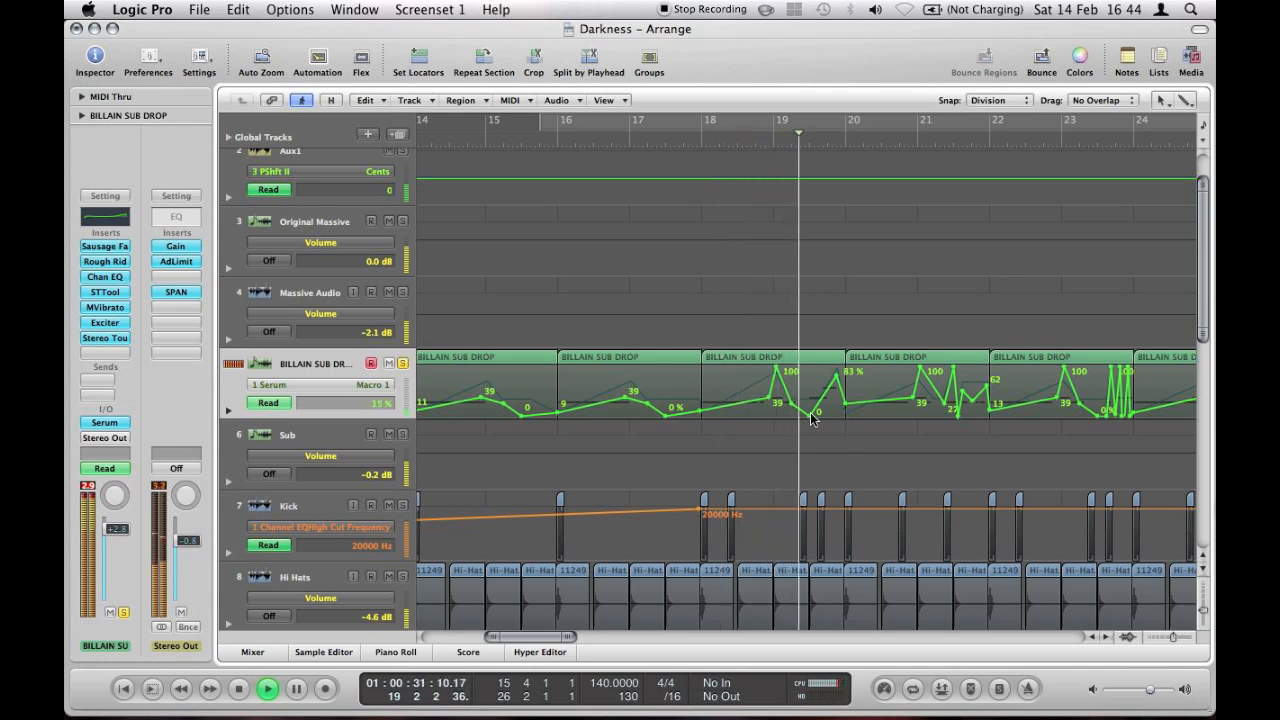
key(space)
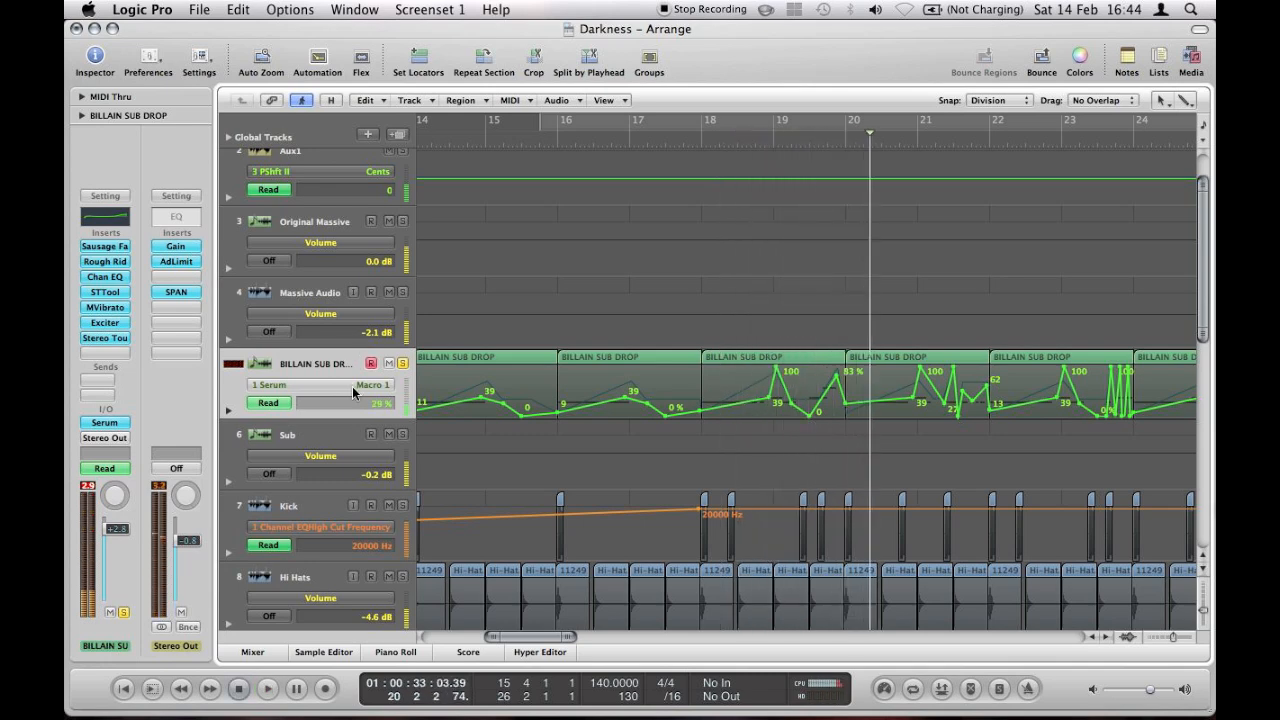
- Switch the BILLAIN SUB DROP automation display to Serum Macro 2 and play the soloed bass from just before bar 10
click(352, 386)
click(435, 368)
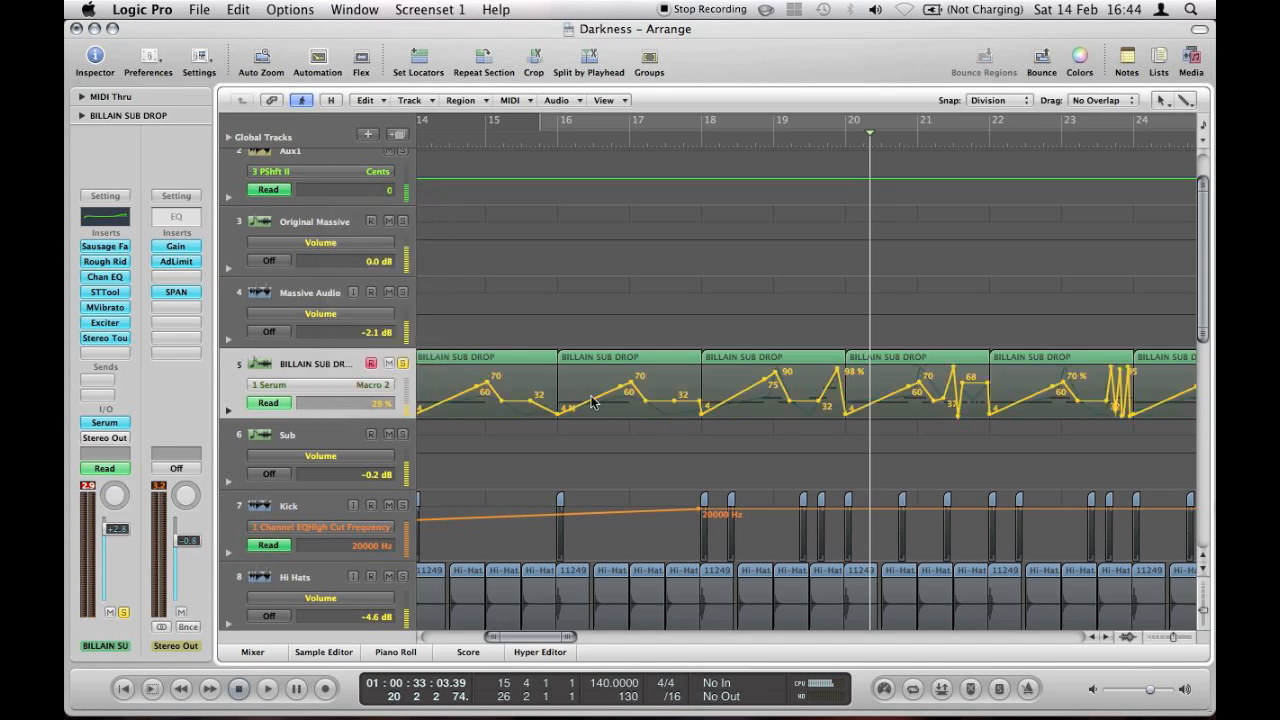
scroll(592, 402, right, 5)
scroll(755, 428, left, 12)
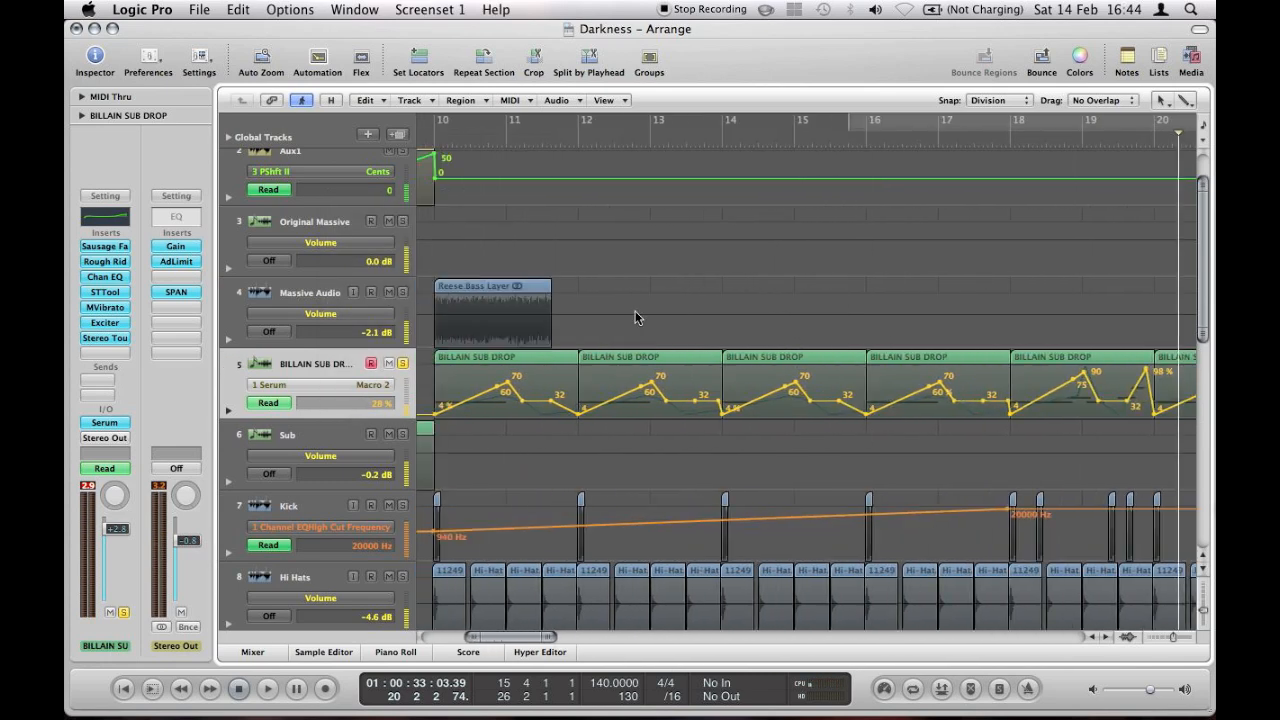
click(643, 137)
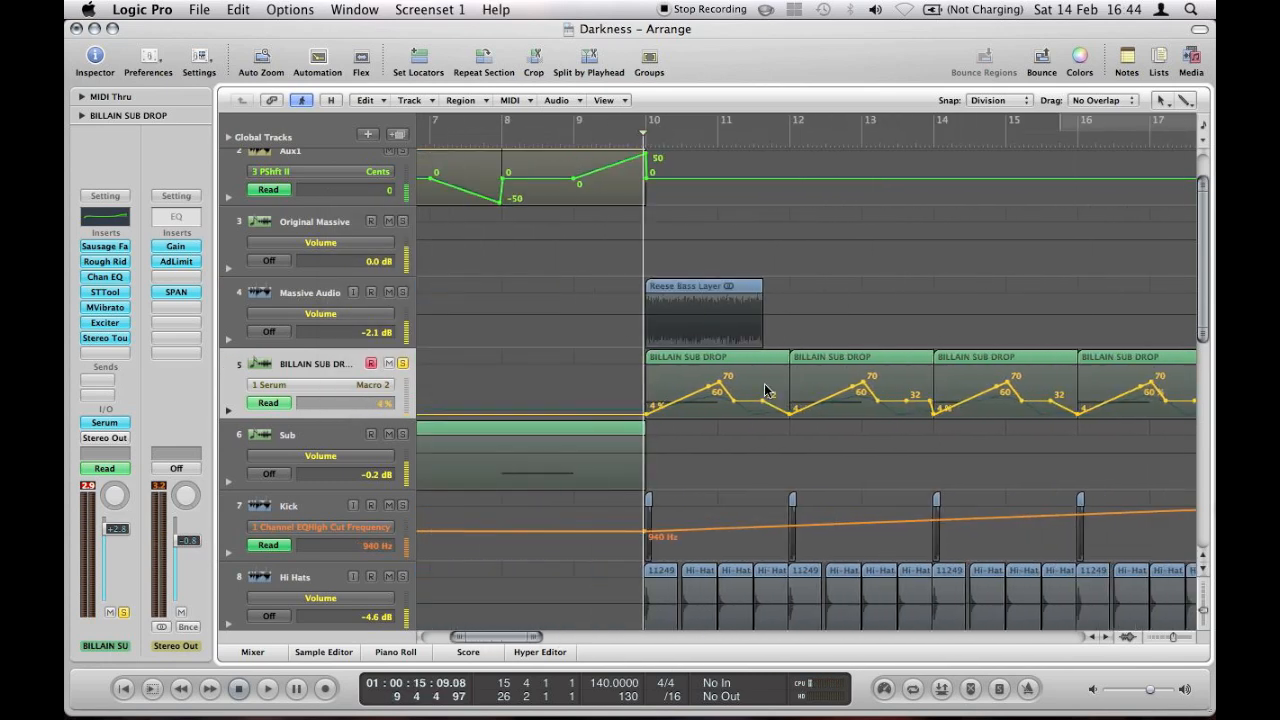
key(space)
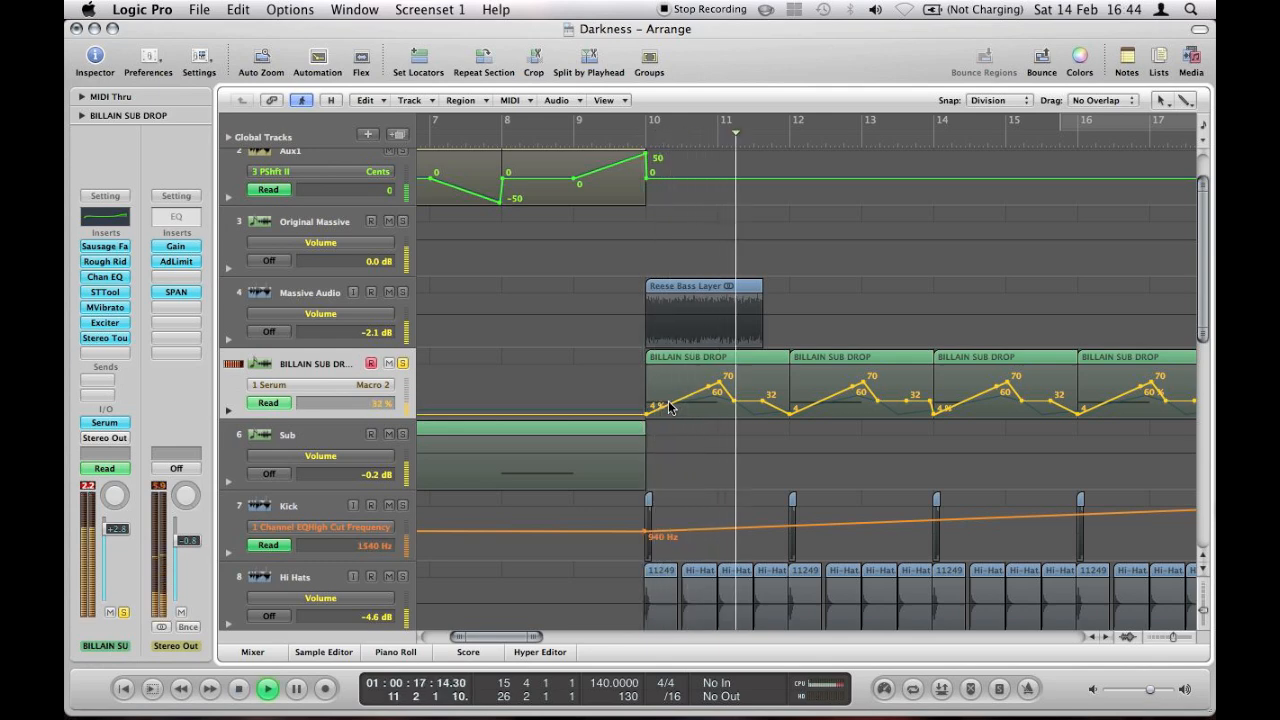
key(space)
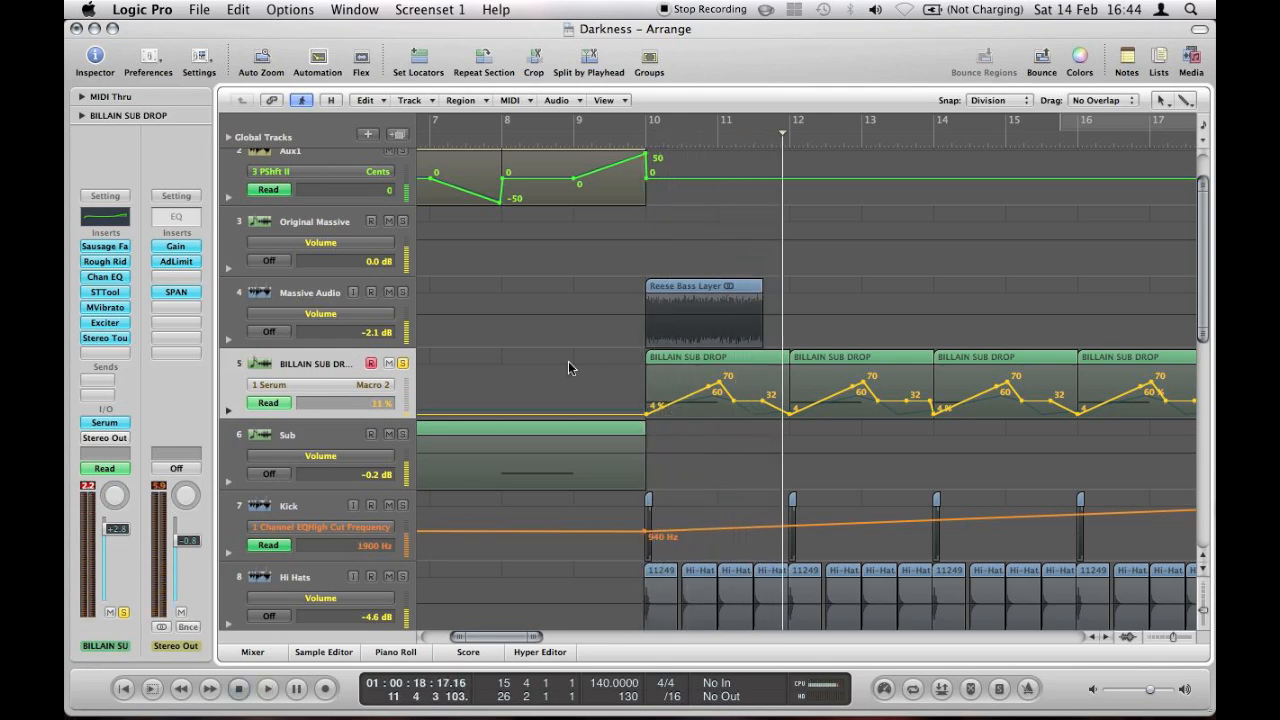
- Unsolo the BILLAIN SUB DROP track and hide the automation lanes after reviewing the Macro 2 curve
scroll(593, 404, right, 10)
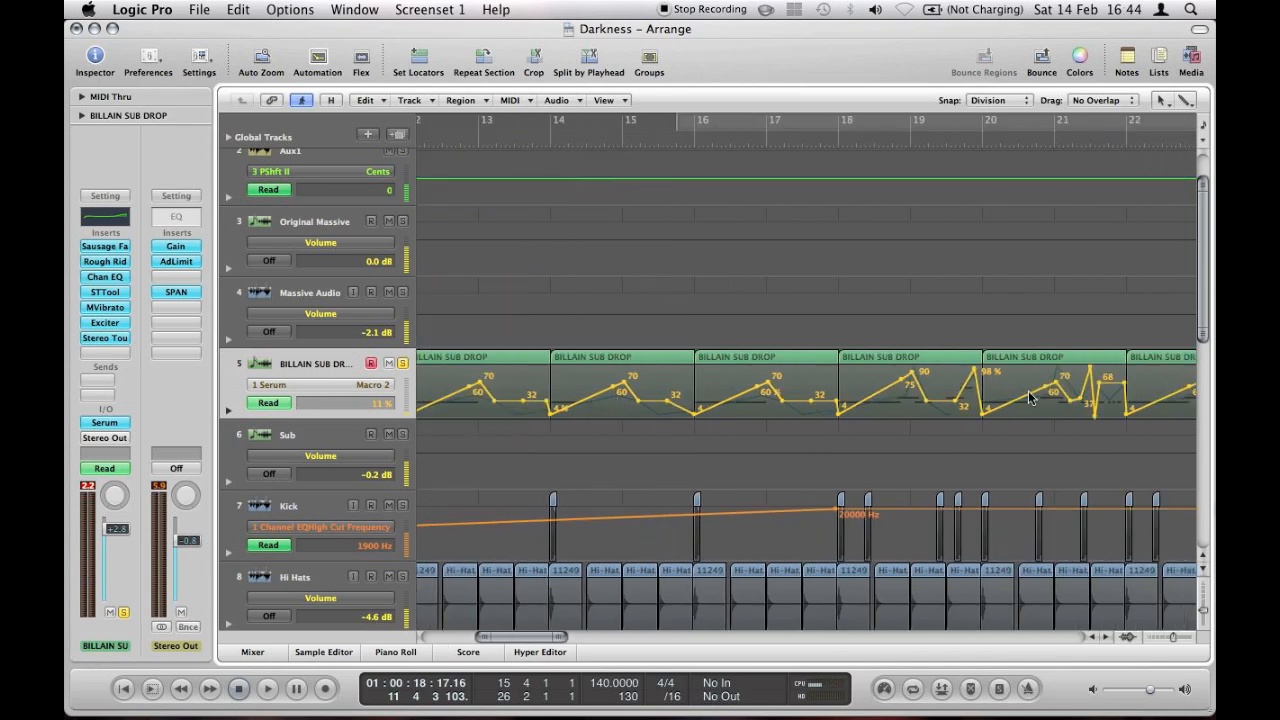
scroll(1030, 397, left, 2)
scroll(975, 500, up, 1)
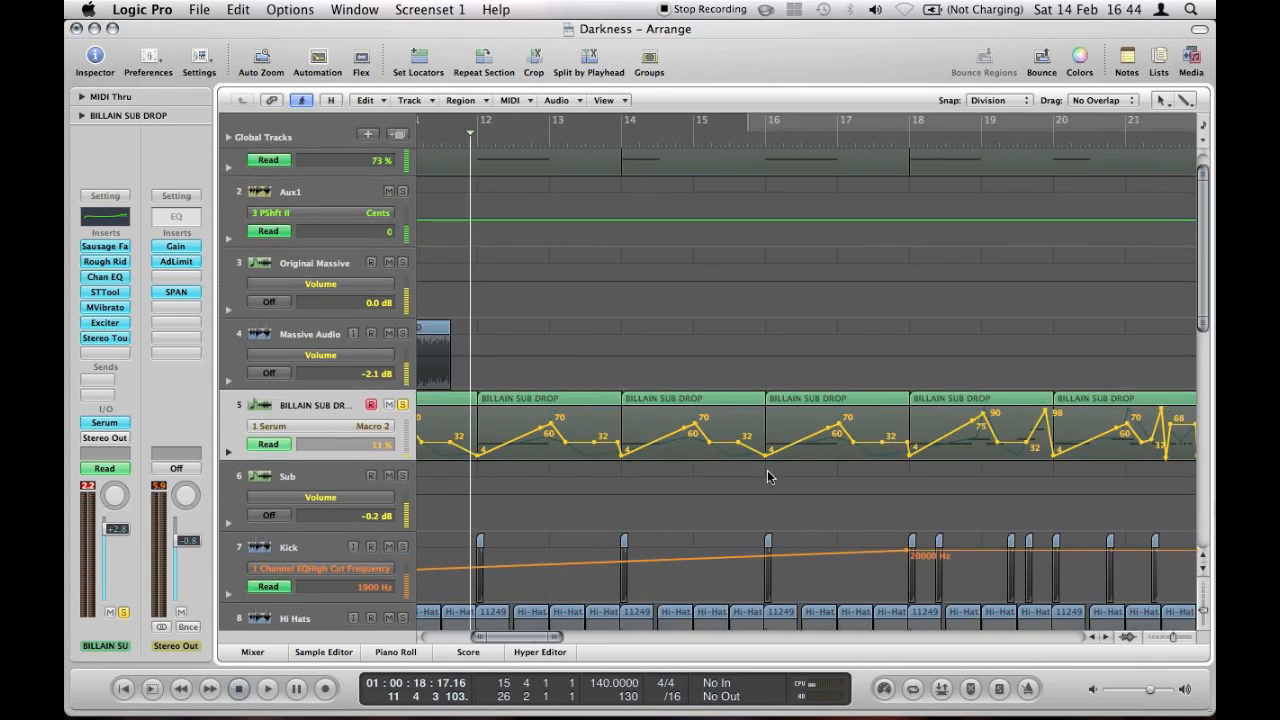
scroll(768, 477, right, 12)
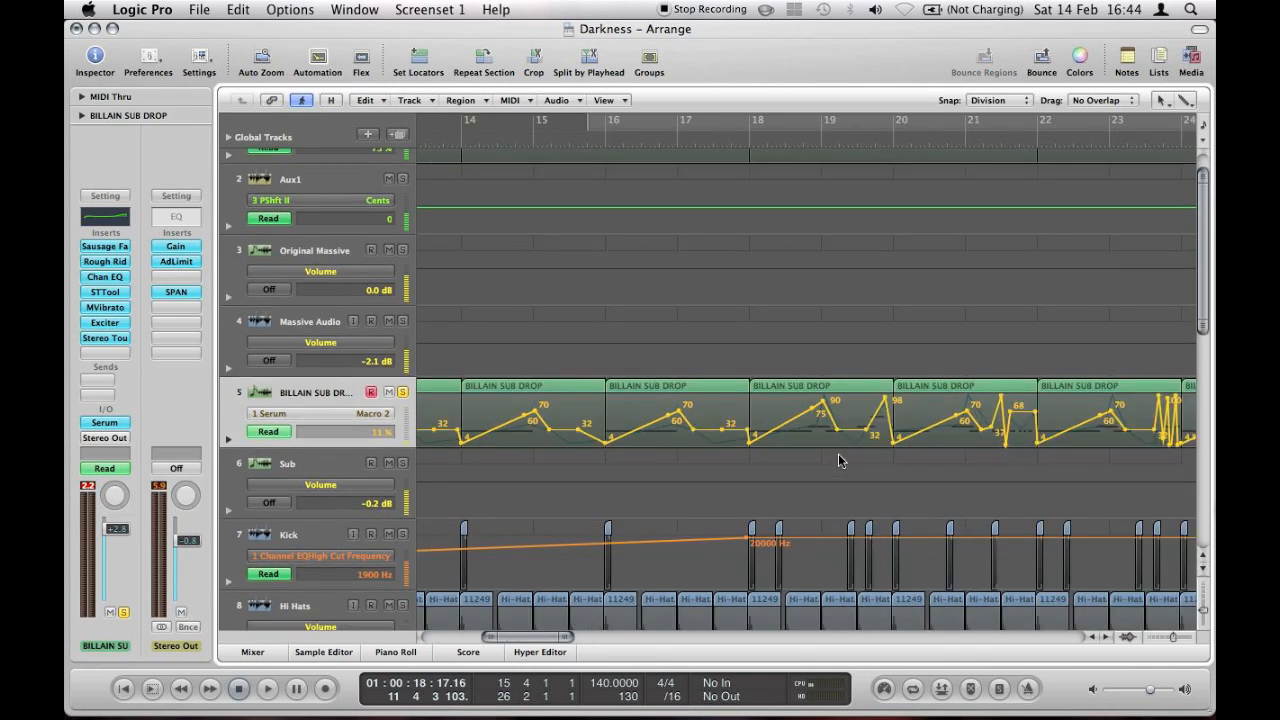
scroll(838, 455, down, 1)
scroll(838, 460, left, 15)
scroll(838, 460, up, 2)
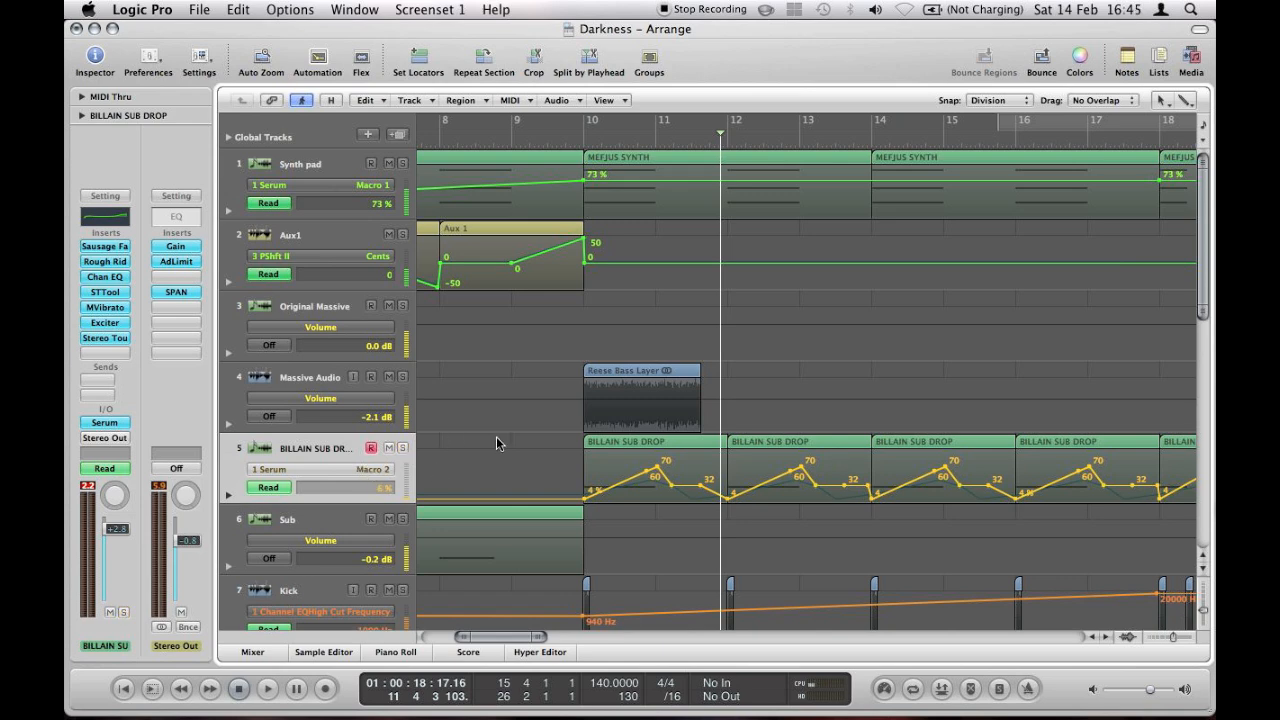
key(a)
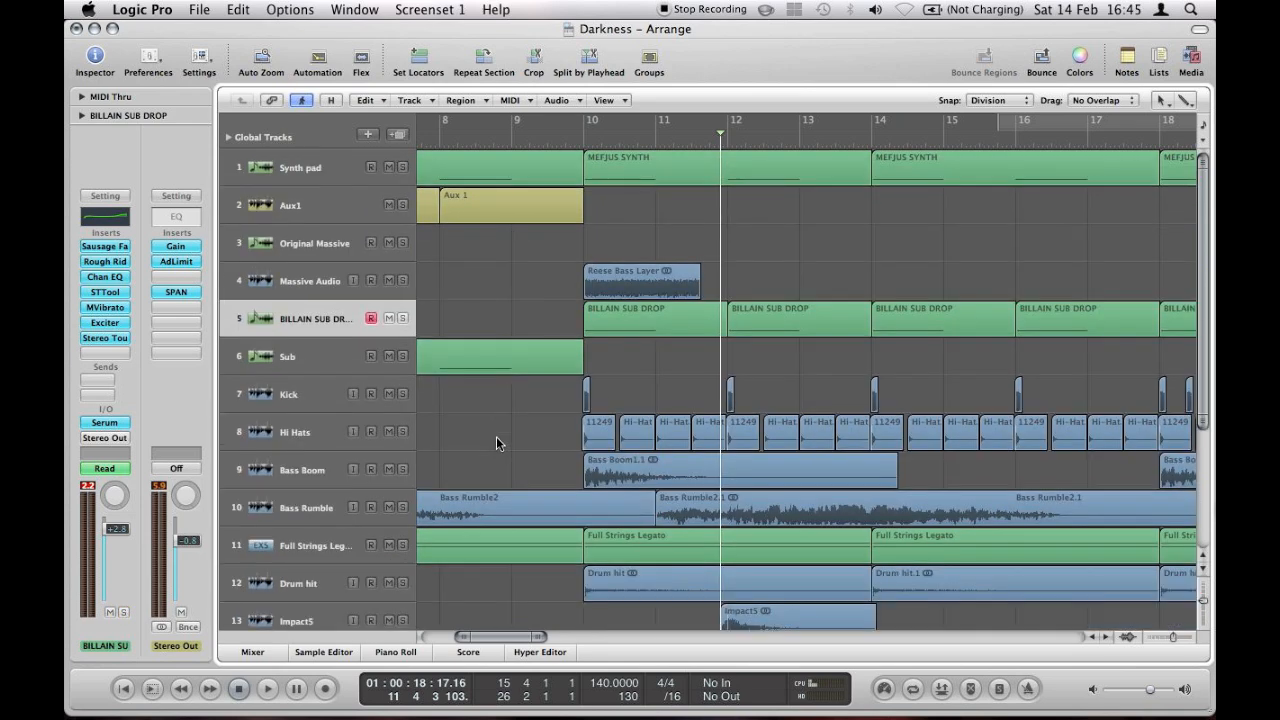
- Mute the Reese Bass Layer region on the Massive Audio track and make BILLAIN SUB DROP the selected track
click(603, 271)
click(798, 222)
click(312, 240)
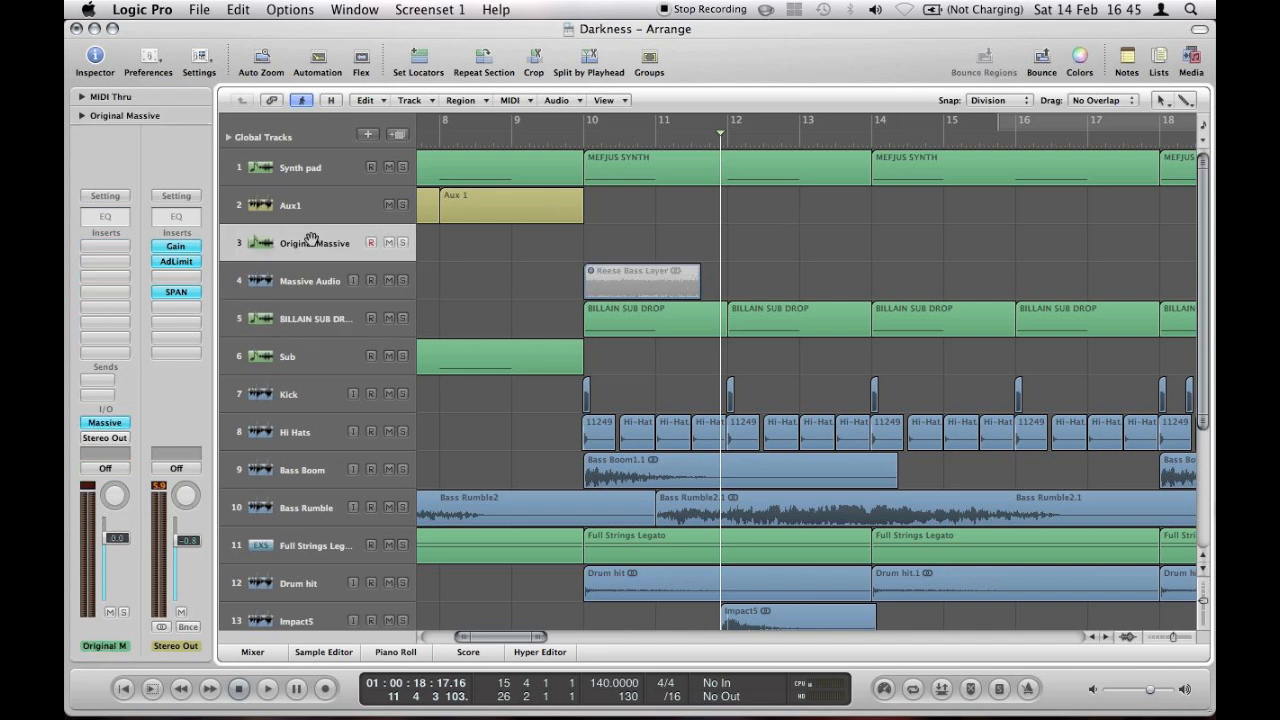
click(306, 318)
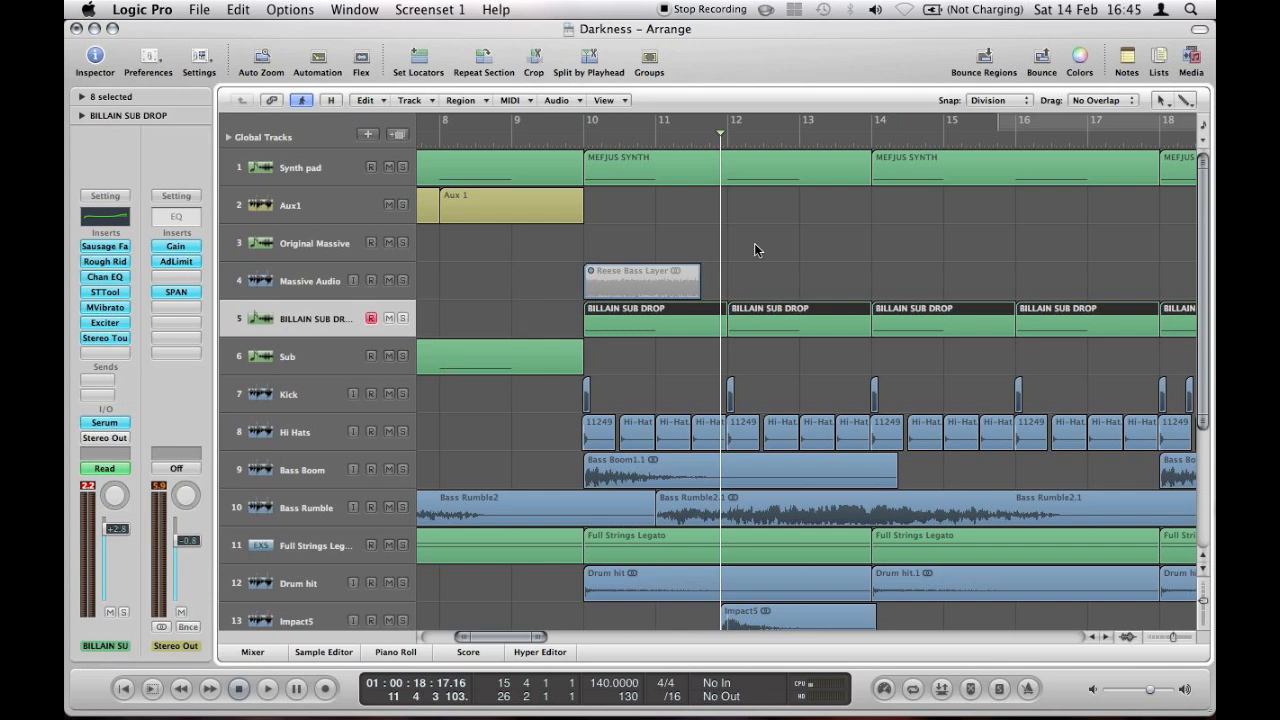
click(688, 237)
- Play the full arrangement from the start of the project
scroll(688, 237, down, 5)
scroll(688, 237, up, 5)
key(Return)
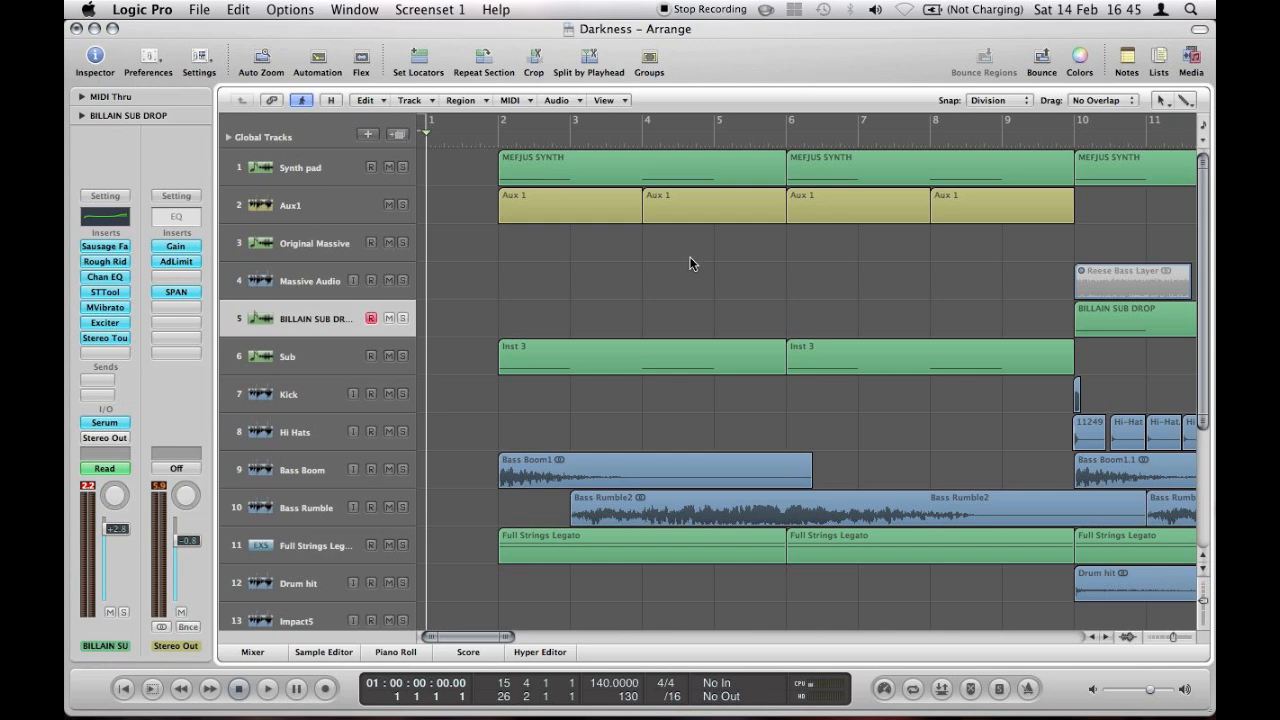
key(space)
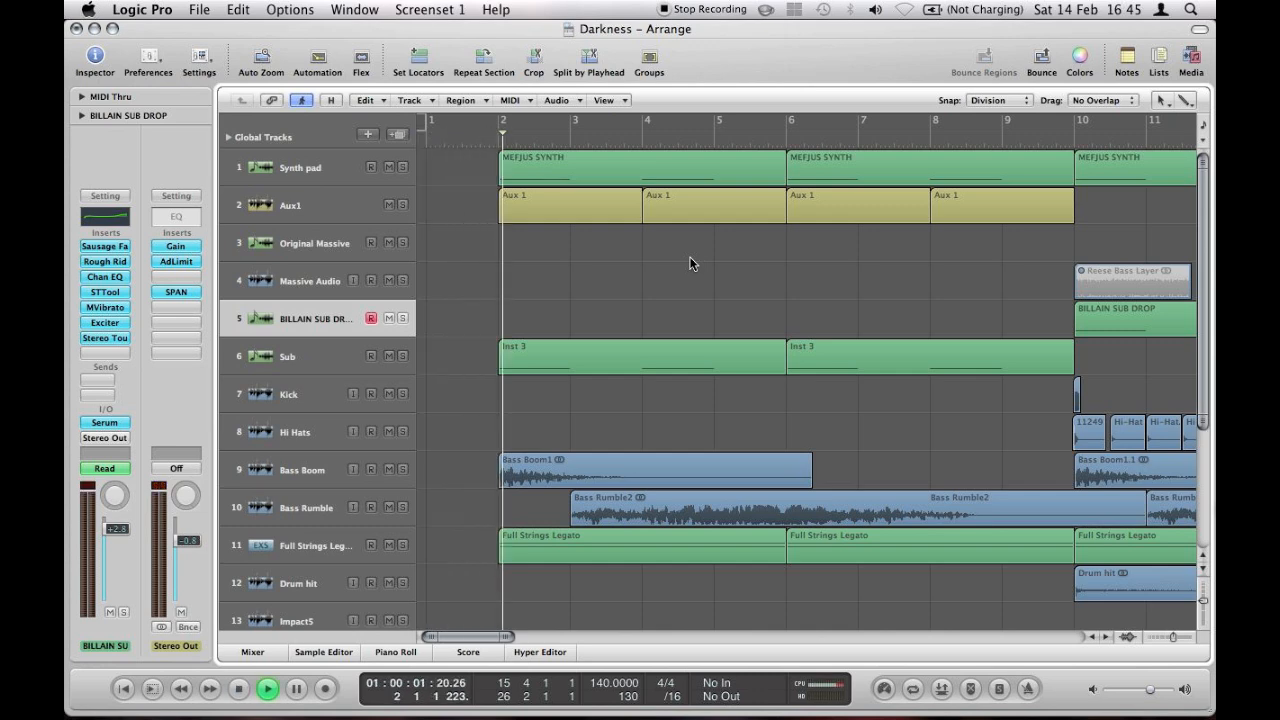